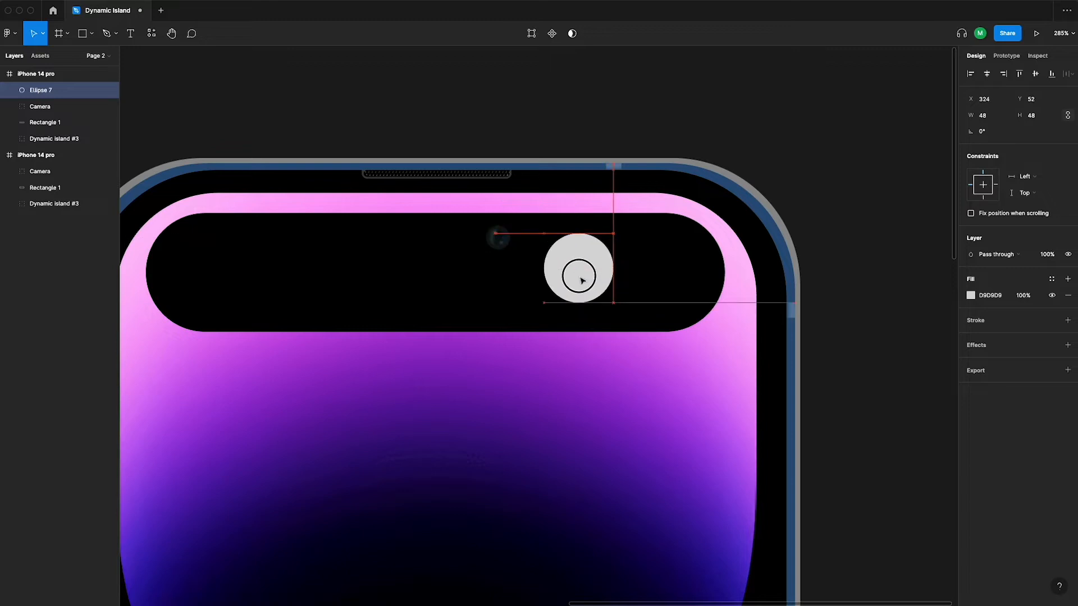
# Position the 48 × 48 grey circle in the black island at X 326, Y 55
pyautogui.press('Down')
pyautogui.press('Down')
pyautogui.press('Down')
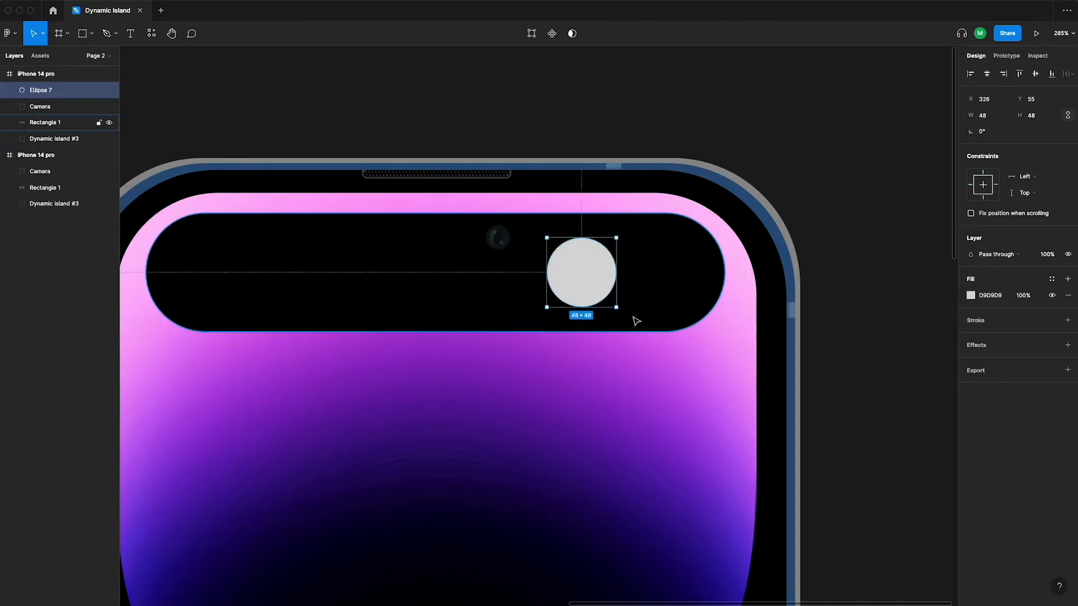
# Duplicate the grey circle and place the copy on its right at X 384, leaving a 10 px gap
pyautogui.press('super+d')
pyautogui.hotkey('shift', 'Right')
pyautogui.hotkey('shift', 'Right')
pyautogui.hotkey('shift', 'Right')
pyautogui.hotkey('shift', 'Right')
pyautogui.hotkey('shift', 'Right')
pyautogui.hotkey('shift', 'Right')
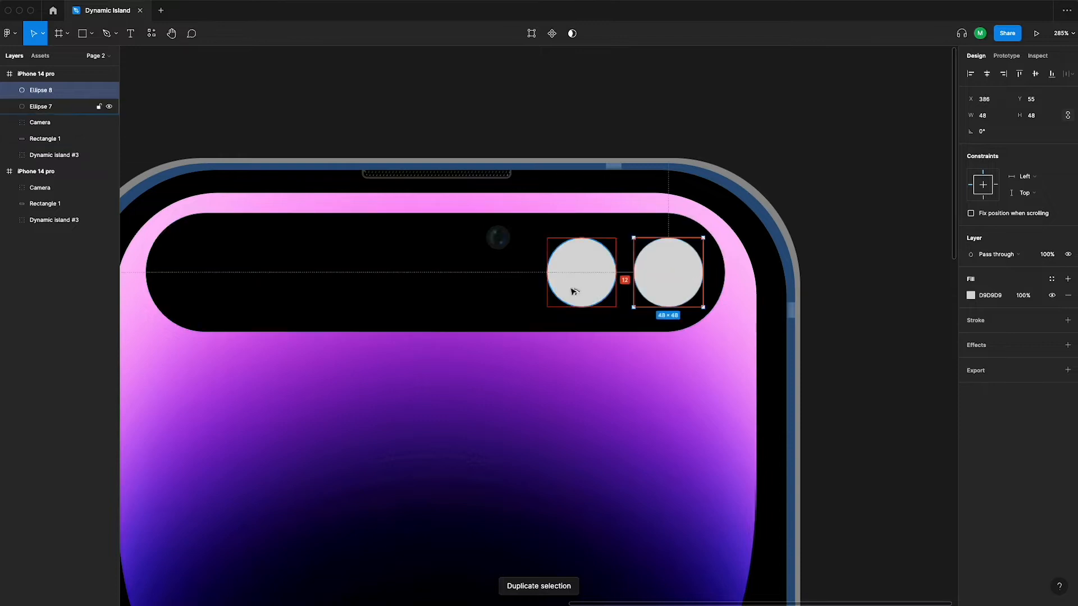
pyautogui.press('Left')
pyautogui.press('Left')
pyautogui.press('Left')
pyautogui.press('Left')
pyautogui.keyDown('shift'); pyautogui.click(573, 291); pyautogui.keyUp('shift')
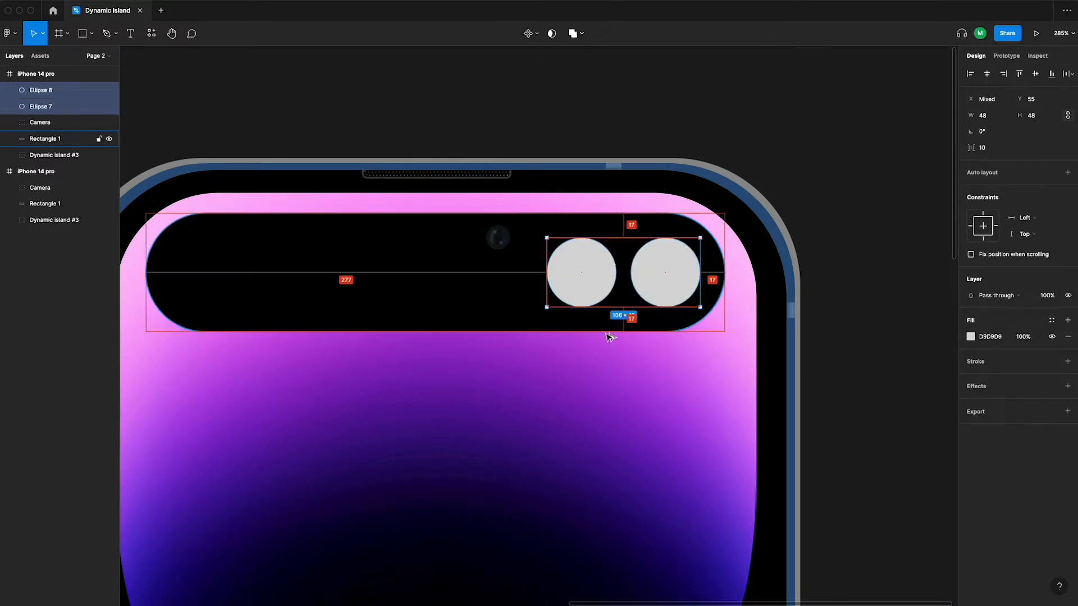
pyautogui.click(842, 298)
# Fill the right circle with green 1CC12C
pyautogui.click(682, 287)
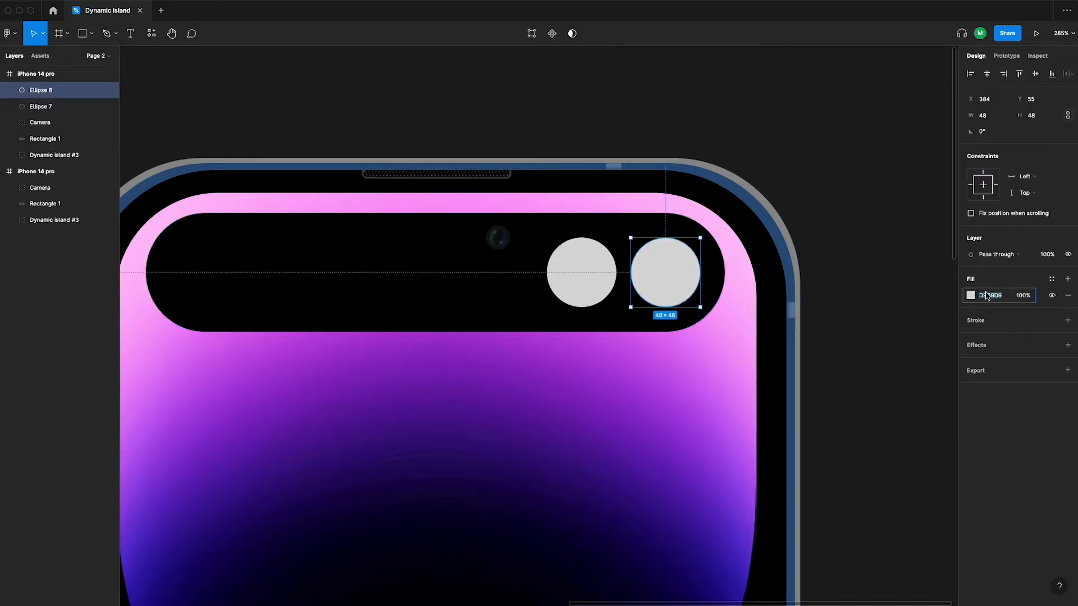
pyautogui.press('Return')
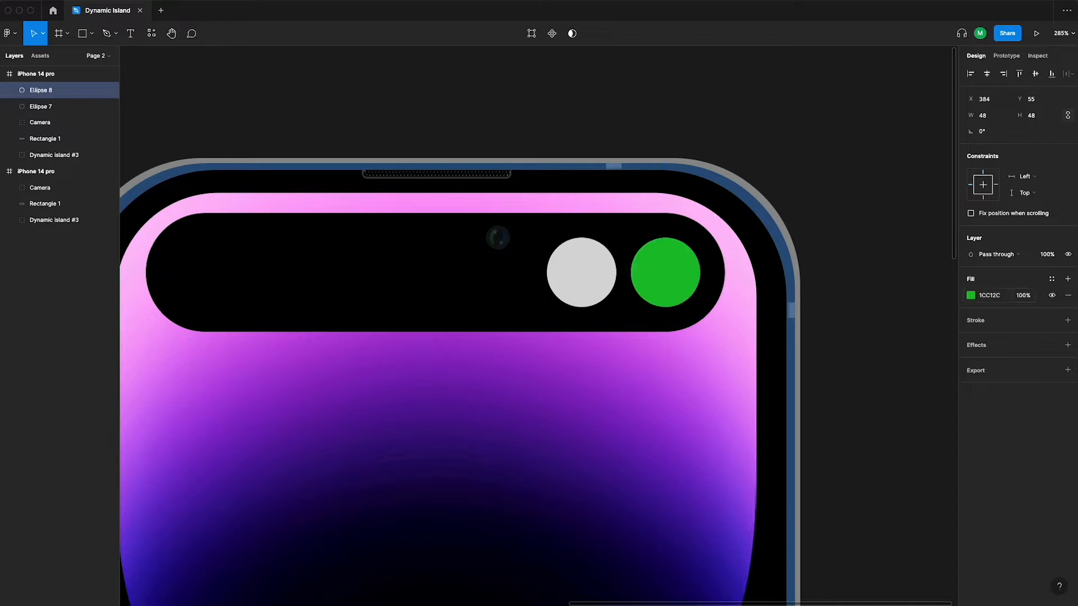
pyautogui.click(880, 293)
# Fill the left circle with red ED3E3E
pyautogui.click(593, 282)
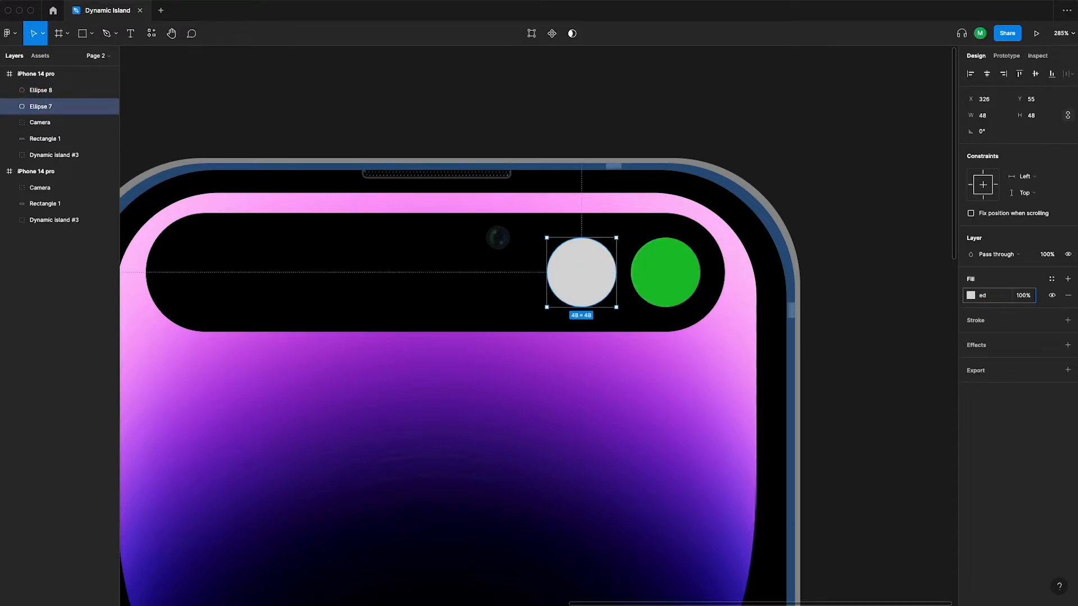
pyautogui.write('ed3e3e')
pyautogui.press('Return')
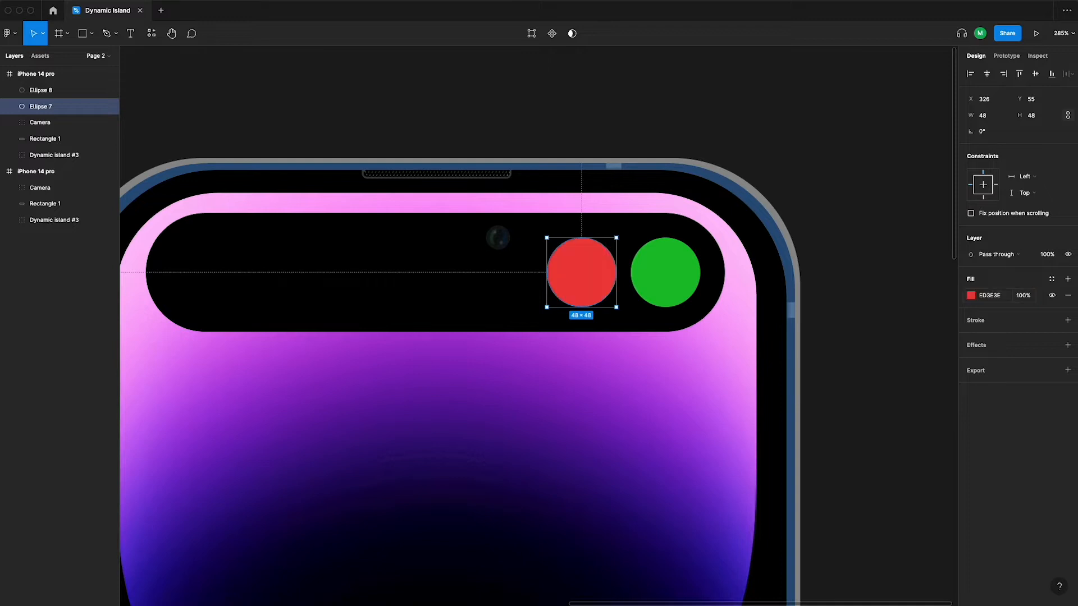
pyautogui.click(844, 258)
# Import the ic:baseline-call icon from the Iconify plugin
pyautogui.rightClick(620, 102)
pyautogui.moveTo(640, 178)
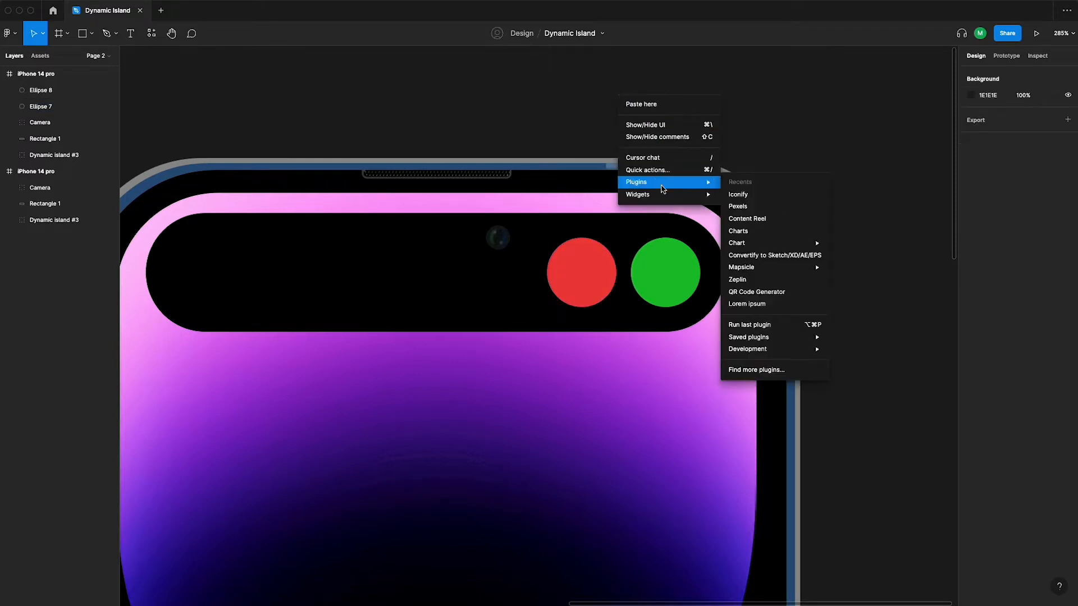
pyautogui.click(746, 194)
pyautogui.scroll(-4, 525, 168)
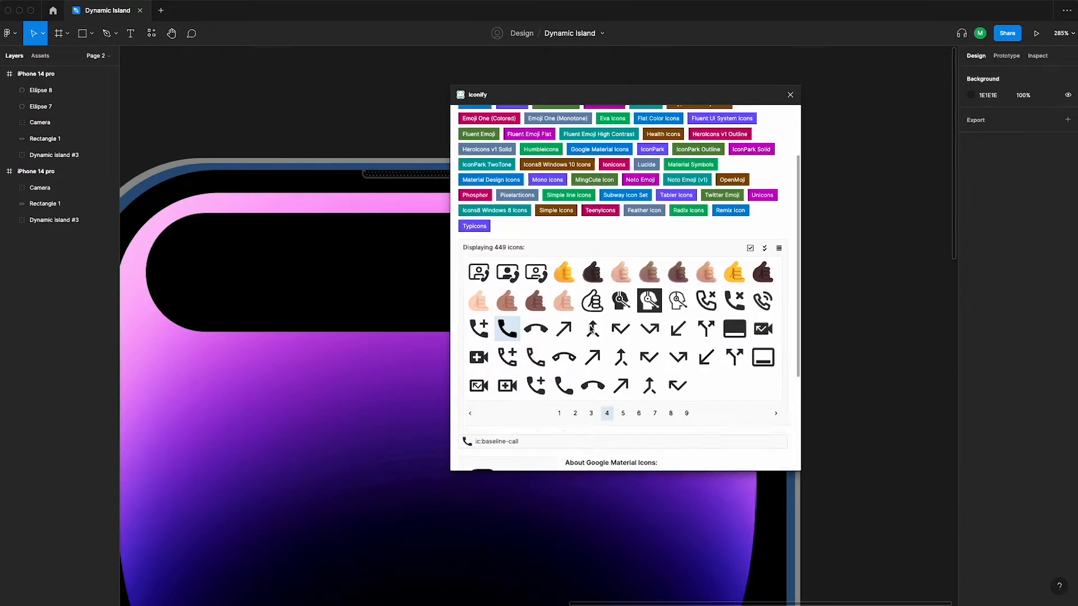
pyautogui.scroll(1, 476, 292)
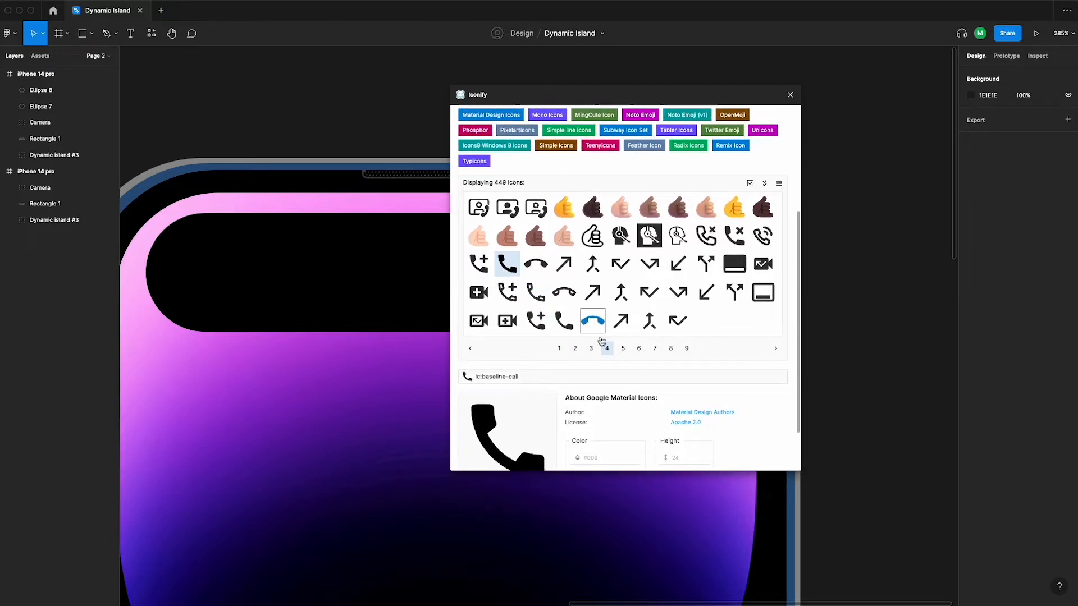
pyautogui.scroll(-1, 589, 337)
pyautogui.click(638, 455)
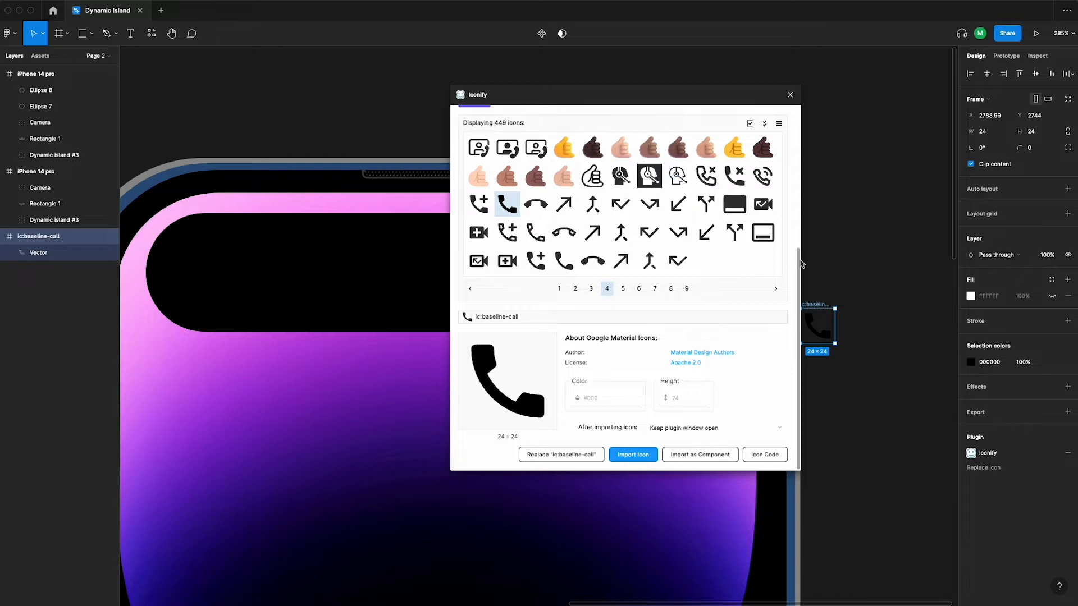
# Place the imported call icon on the red circle and colour it white FFFFFF
pyautogui.scroll(-3, 834, 259)
pyautogui.moveTo(636, 90); pyautogui.dragTo(386, 84)
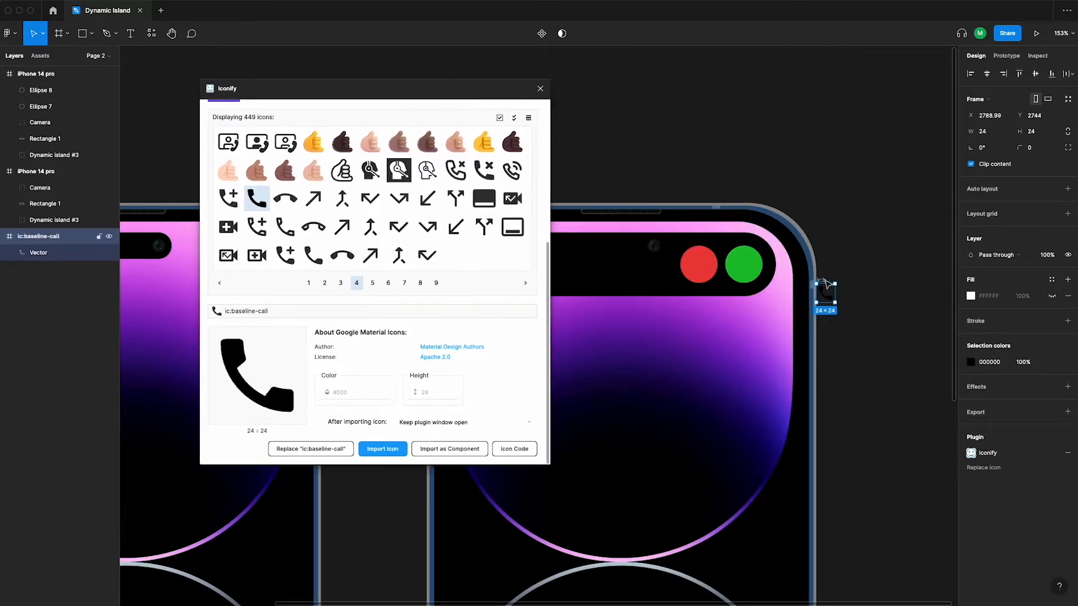
pyautogui.moveTo(825, 294); pyautogui.dragTo(699, 252)
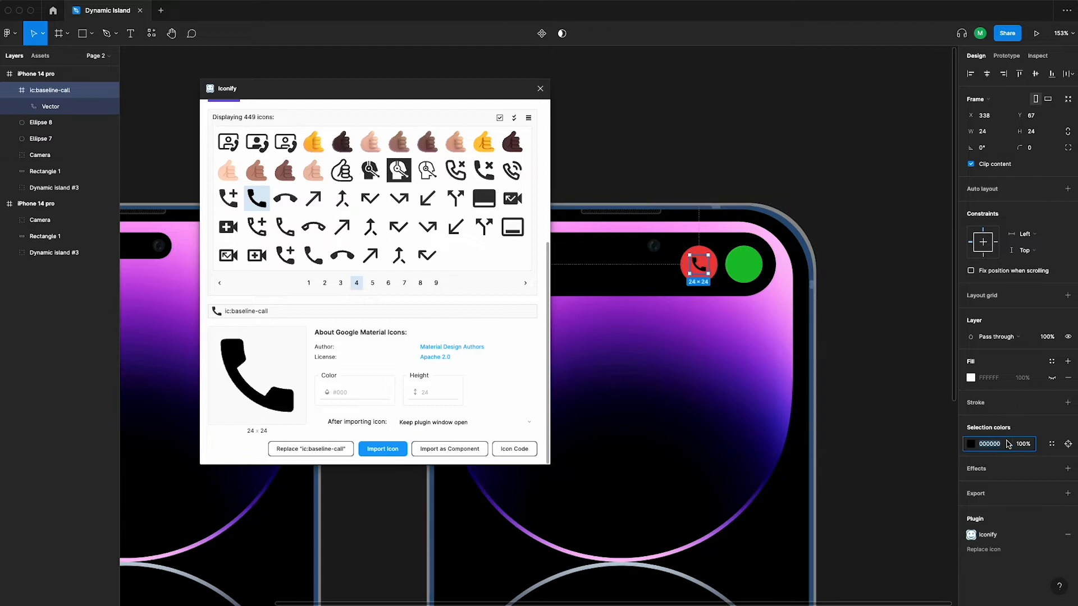
pyautogui.scroll(5, 708, 283)
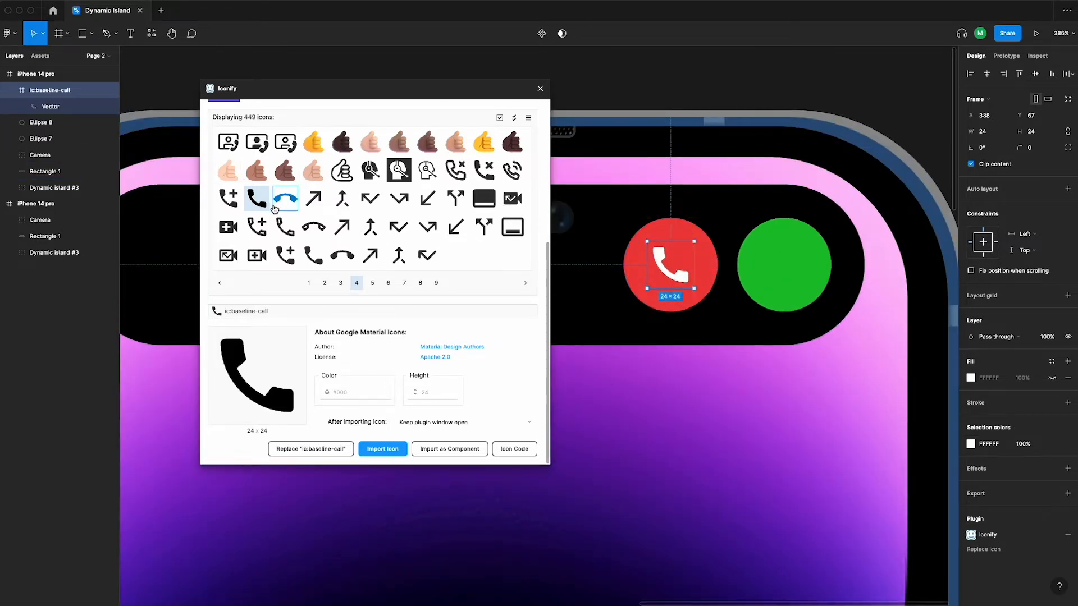
# Move the white call icon onto the green circle and centre it at X 396, Y 67
pyautogui.moveTo(669, 276); pyautogui.dragTo(786, 276)
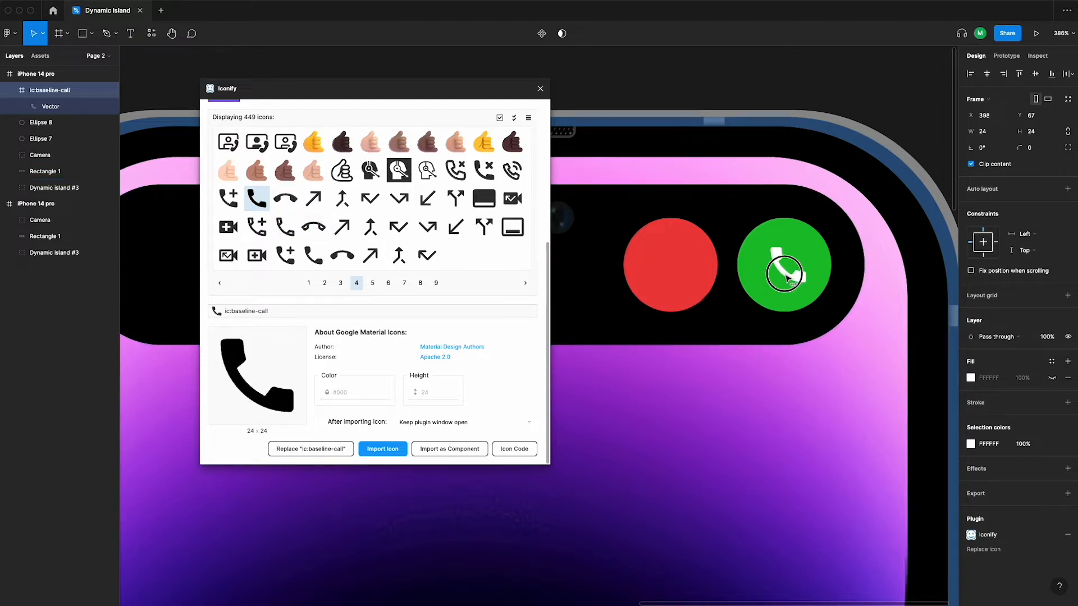
pyautogui.press('Left')
pyautogui.press('Left')
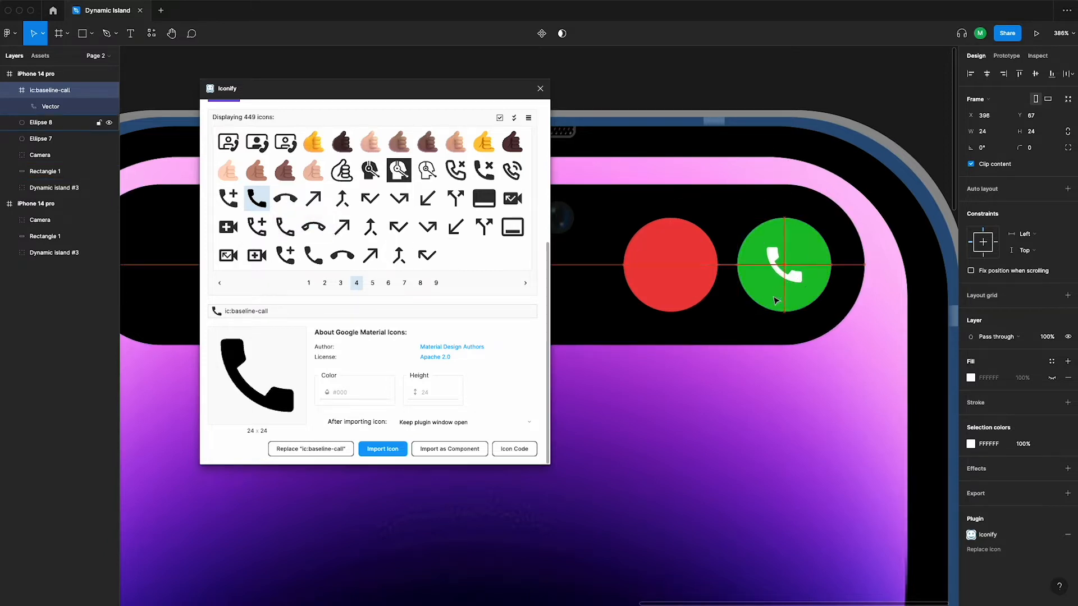
# Resize the call icon to 28 × 28 and recentre it on the green circle at X 394, Y 65
pyautogui.press('Up')
pyautogui.press('Up')
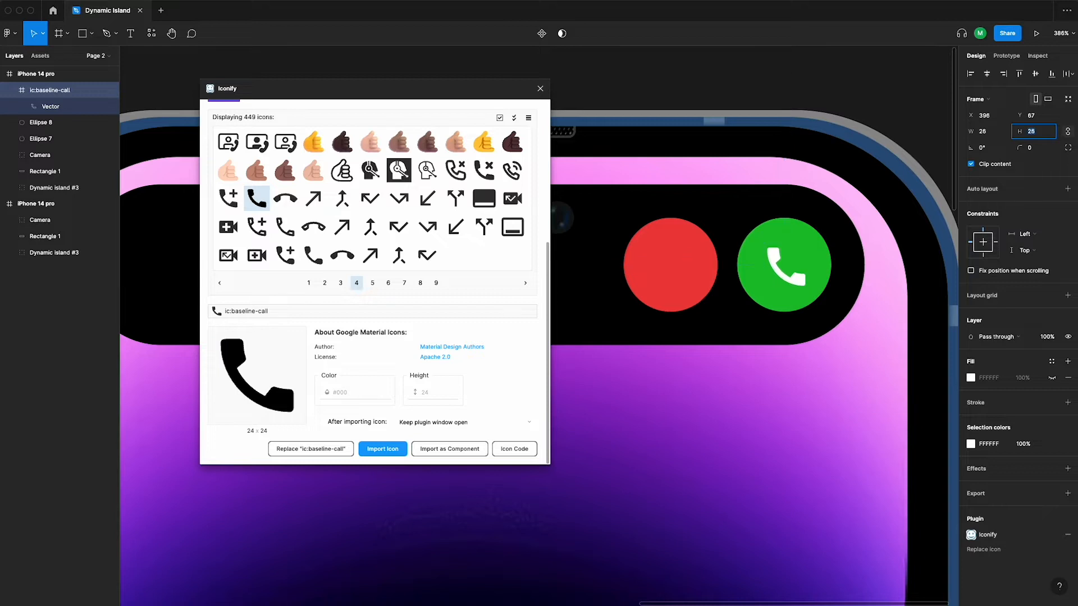
pyautogui.press('Return')
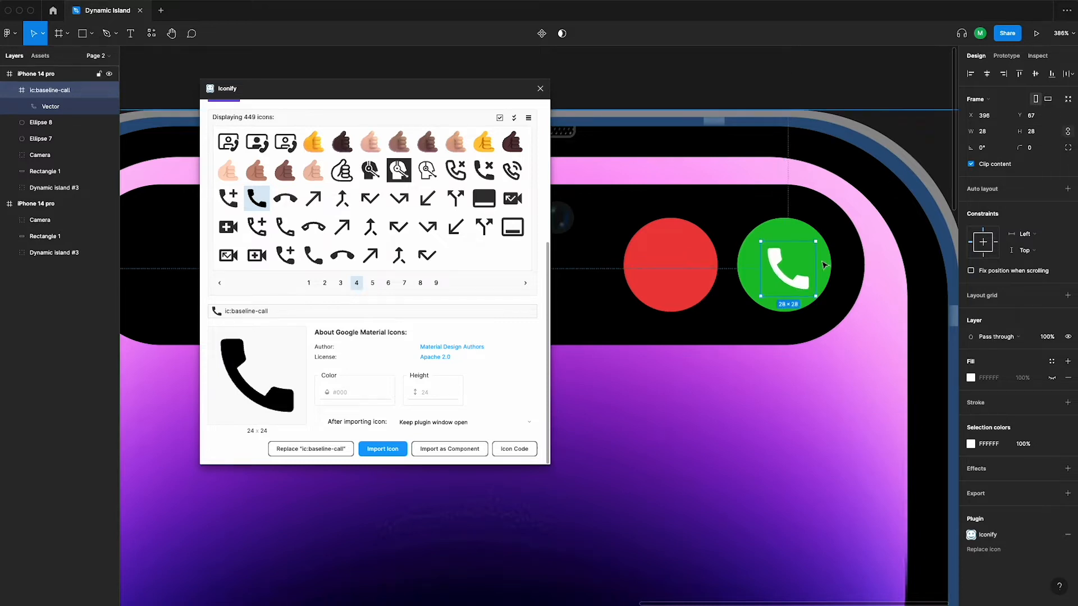
pyautogui.press('alt')
pyautogui.press('Up')
pyautogui.press('Up')
pyautogui.press('Left')
pyautogui.press('Left')
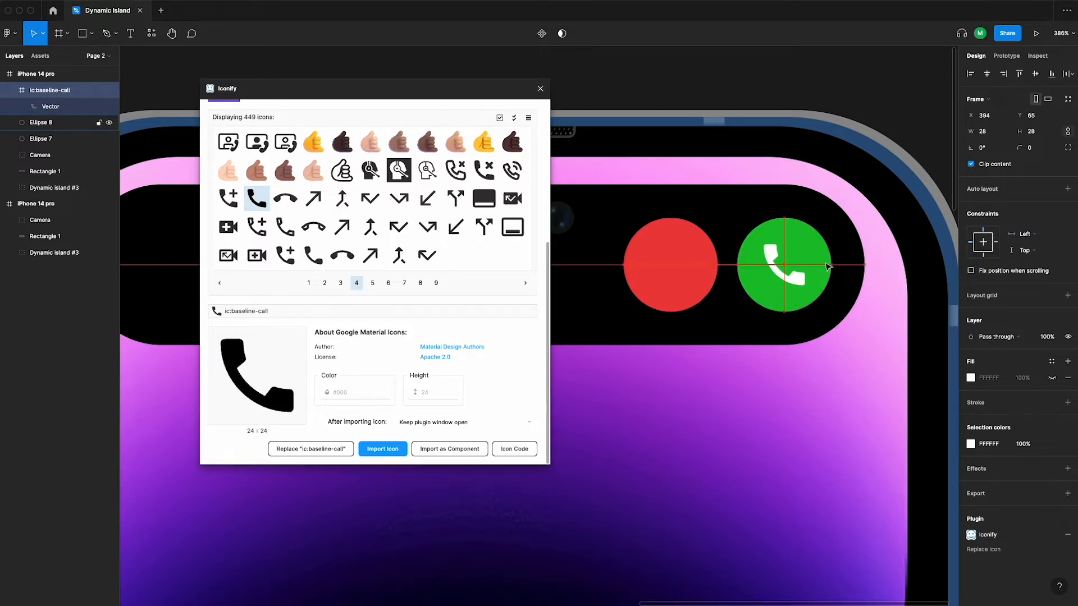
# Import the ic:baseline-call-end icon from Iconify and place it on the red circle
pyautogui.scroll(5, 278, 329)
pyautogui.click(277, 329)
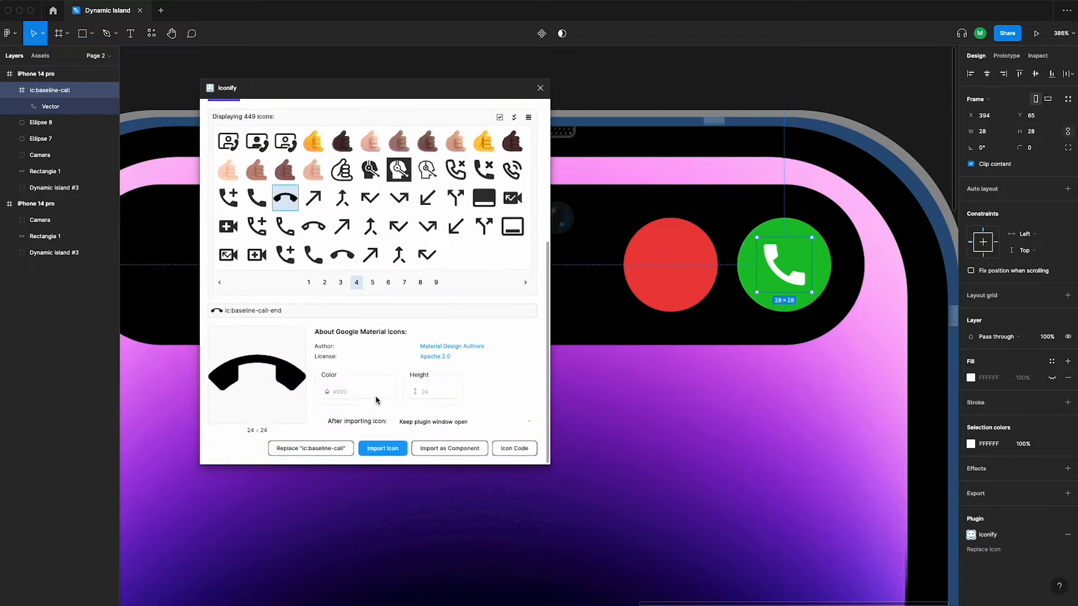
pyautogui.click(382, 448)
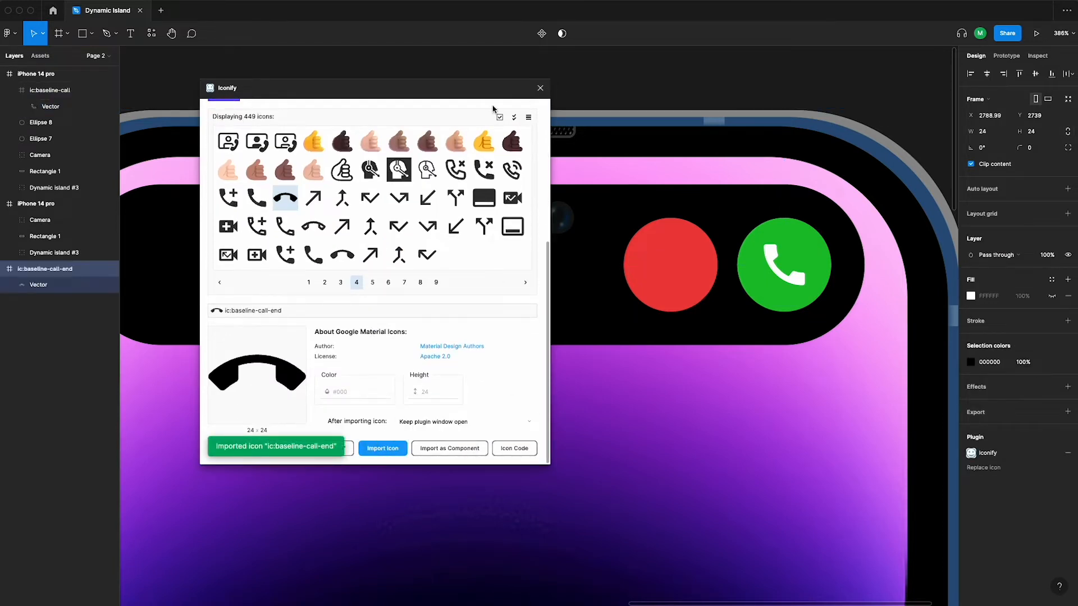
pyautogui.click(540, 88)
pyautogui.scroll(-5, 668, 214)
pyautogui.moveTo(665, 212); pyautogui.dragTo(531, 193)
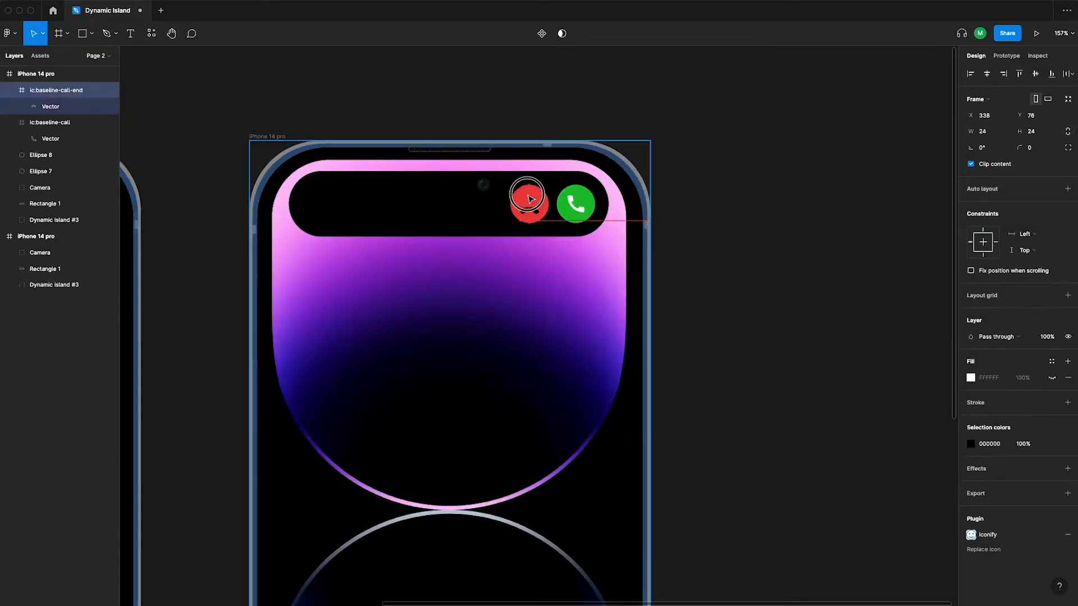
# Resize the call-end icon to 28 × 28 and align it with the red circle's centre horizontally and vertically
pyautogui.scroll(5, 535, 214)
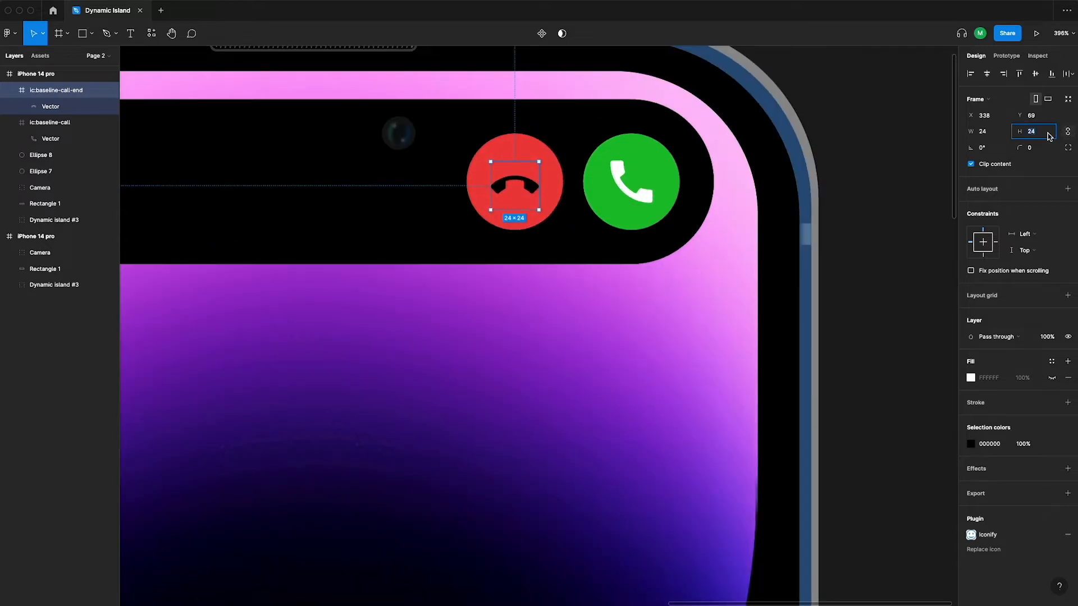
pyautogui.write('28')
pyautogui.press('Return')
pyautogui.scroll(3, 535, 150)
pyautogui.keyDown('shift'); pyautogui.click(535, 150); pyautogui.keyUp('shift')
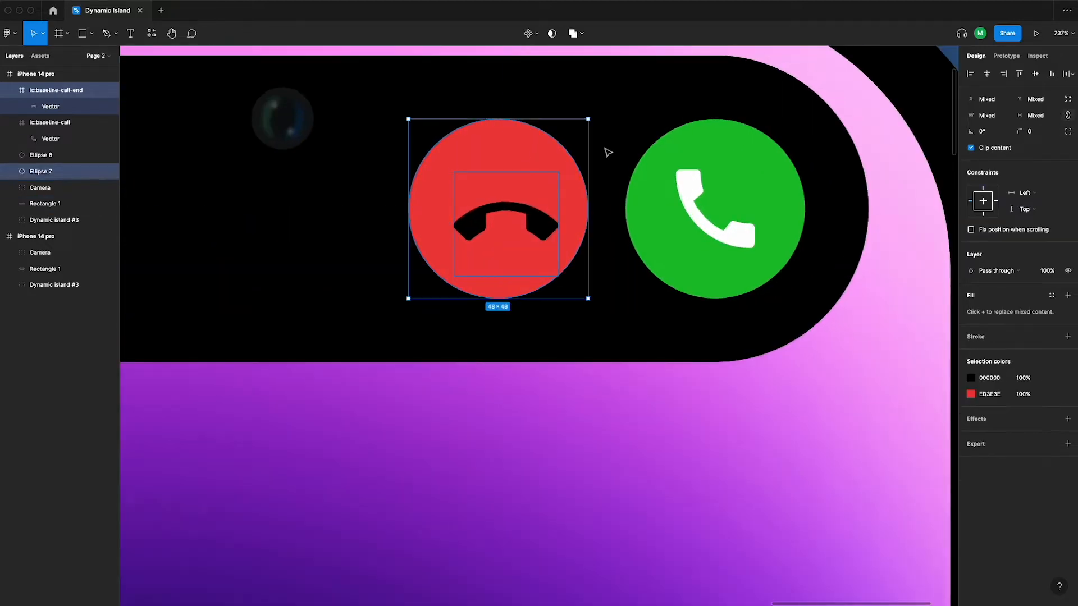
pyautogui.click(990, 79)
pyautogui.hotkey('alt', 'v')
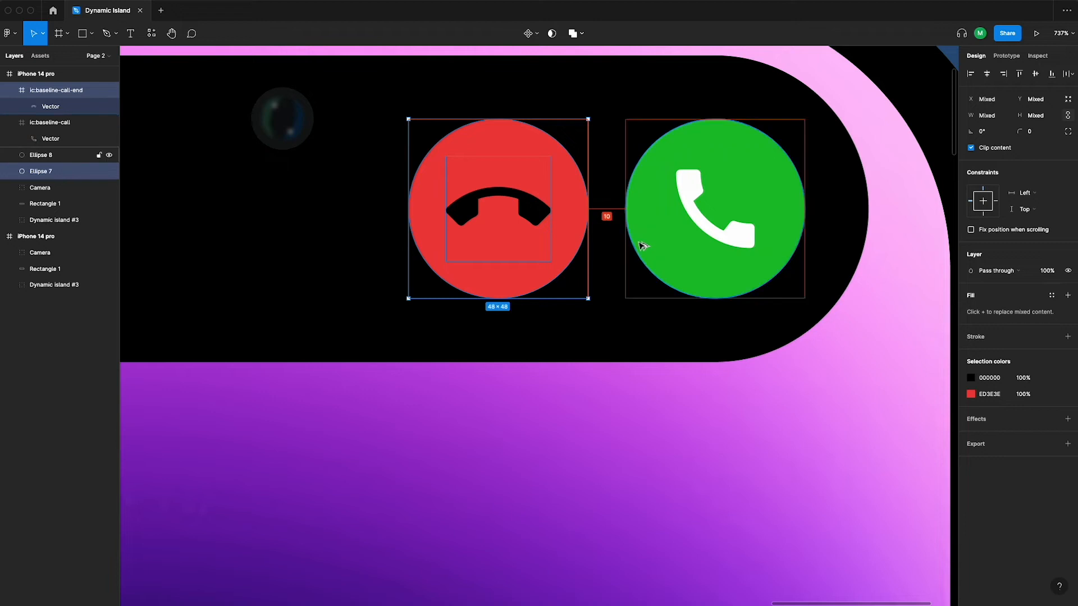
# Colour the call-end icon white FFFFFF
pyautogui.click(530, 222)
pyautogui.write('FFFFFF')
pyautogui.press('Return')
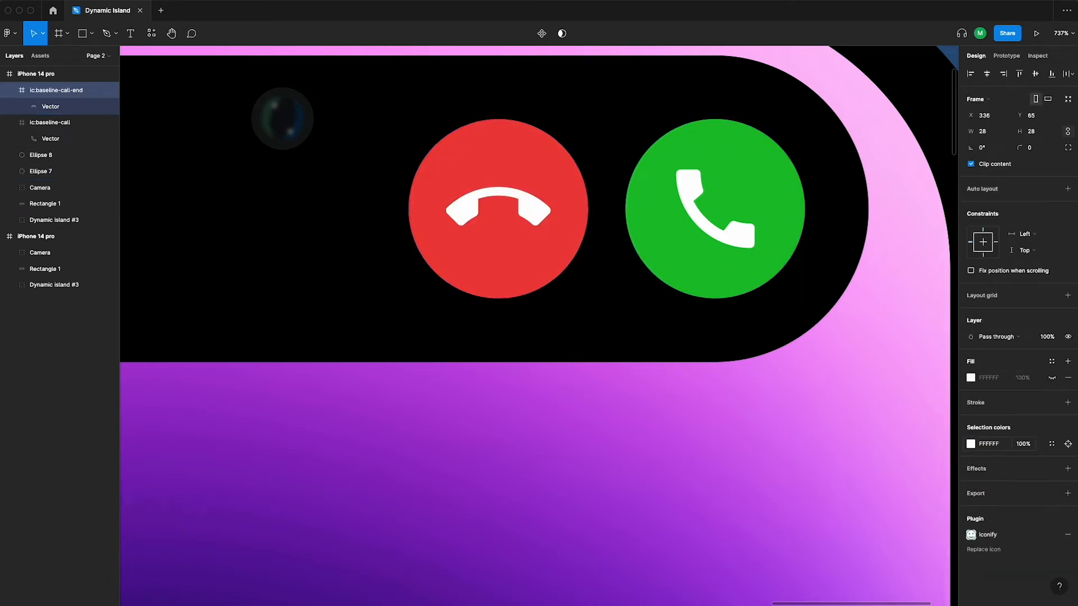
pyautogui.scroll(-6, 554, 238)
pyautogui.click(746, 213)
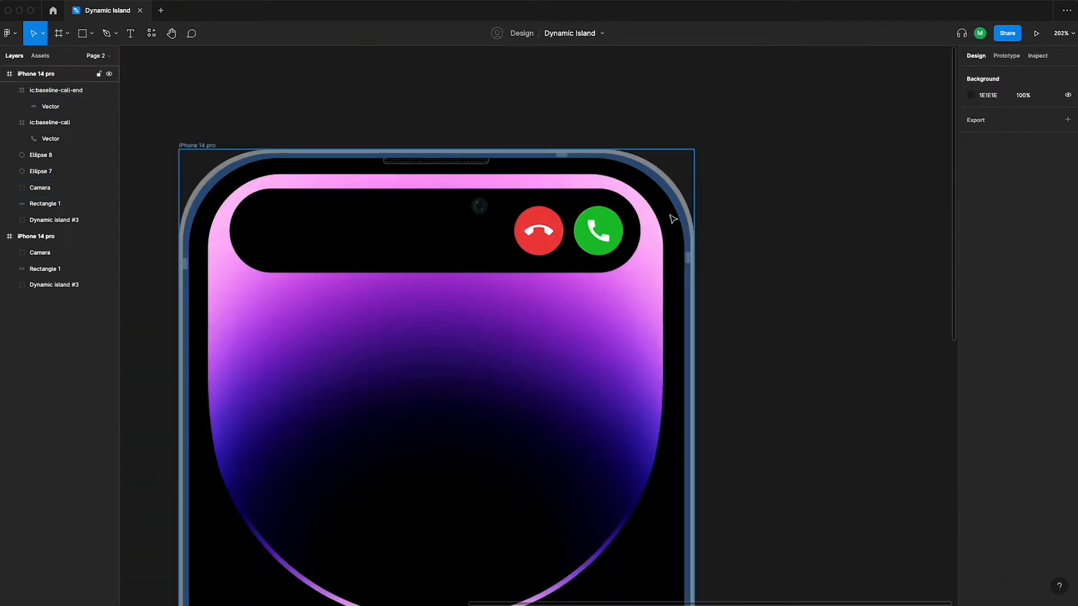
# Ungroup the frames around the call-end and call icons, keeping only their vectors
pyautogui.click(534, 229)
pyautogui.click(599, 237)
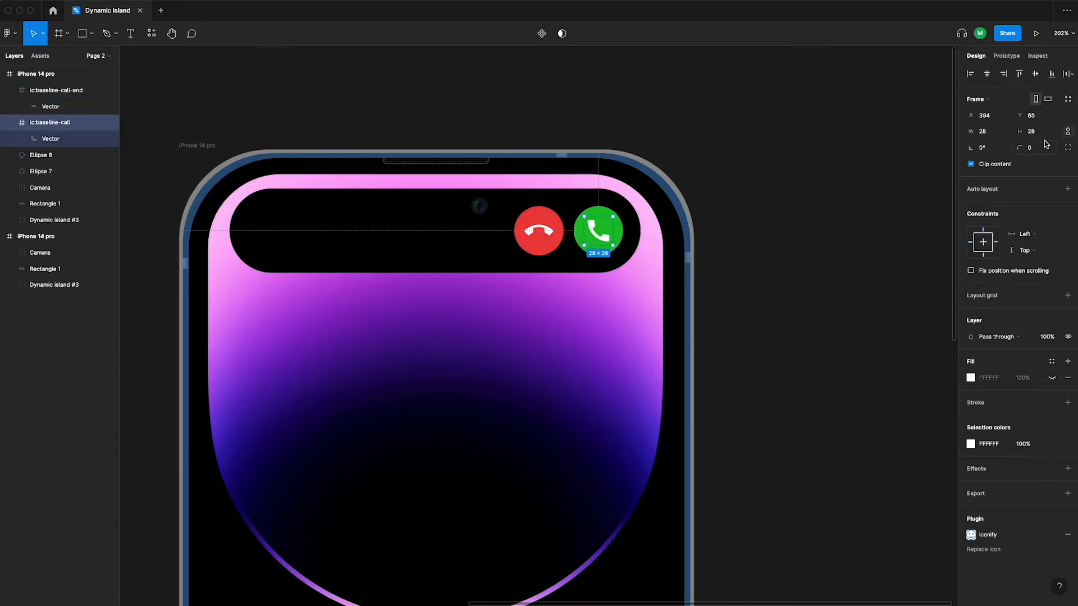
pyautogui.click(775, 242)
pyautogui.scroll(2, 576, 230)
pyautogui.click(538, 235)
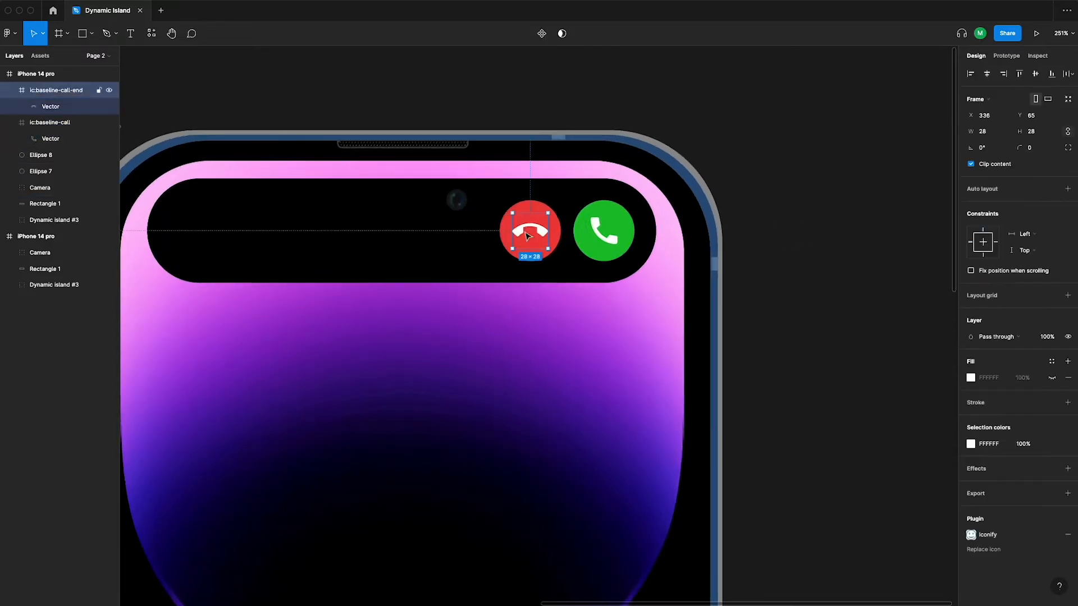
pyautogui.keyDown('shift'); pyautogui.click(612, 240); pyautogui.keyUp('shift')
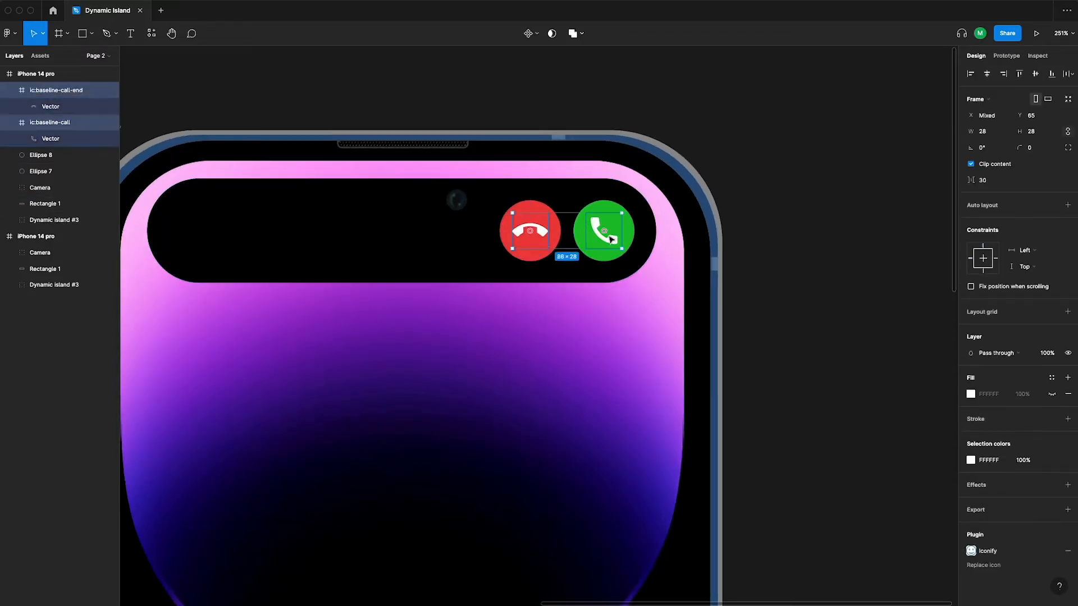
pyautogui.press('super+shift+g')
# Group the red circle with its call-end icon
pyautogui.click(542, 250)
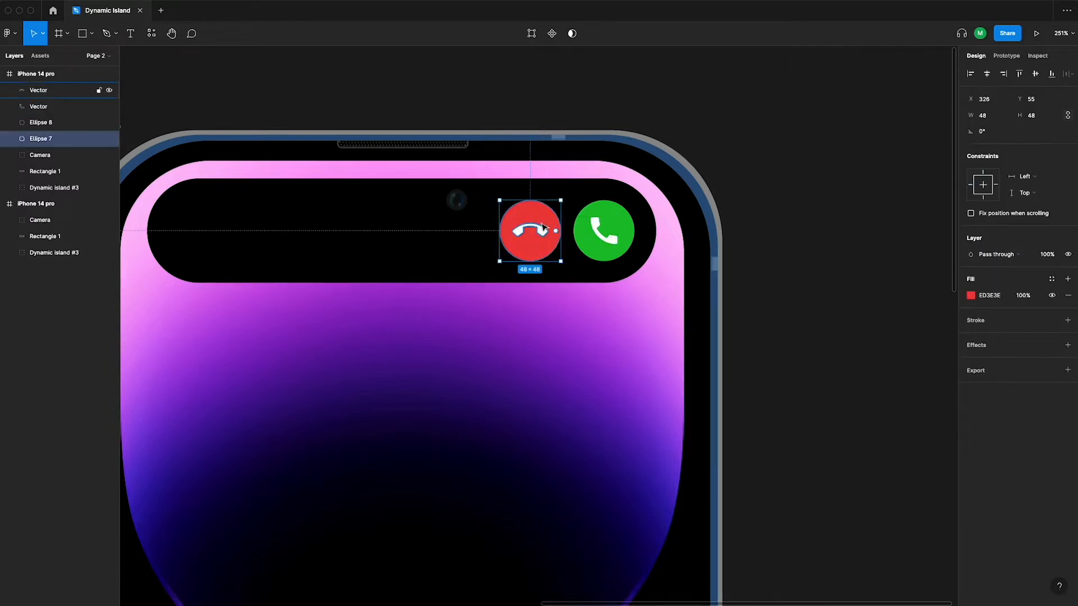
pyautogui.scroll(5, 543, 235)
pyautogui.keyDown('shift'); pyautogui.click(545, 240); pyautogui.keyUp('shift')
pyautogui.press('super+g')
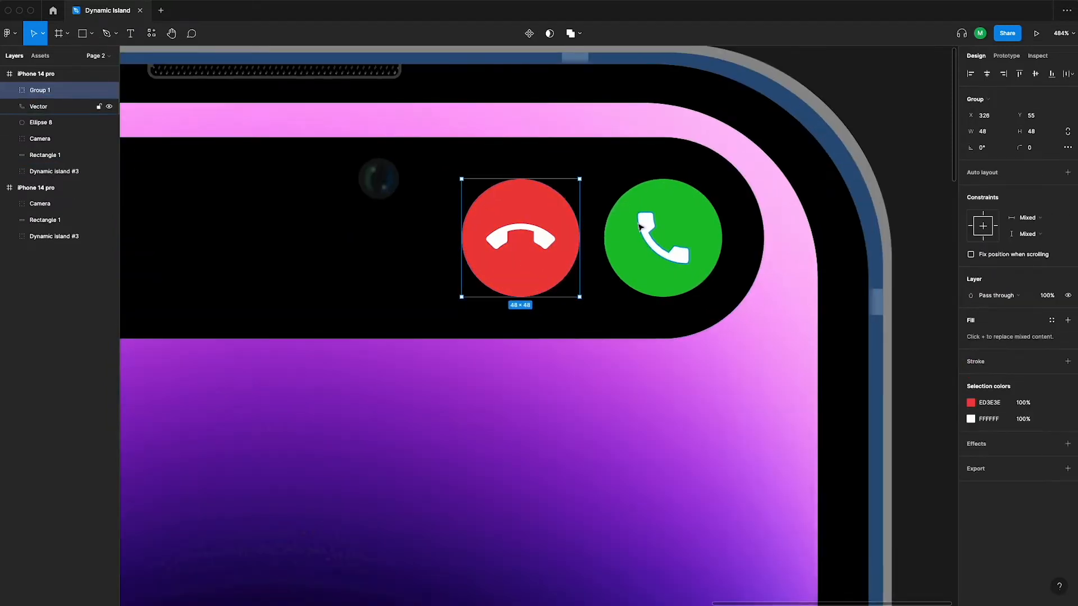
# Group the green circle with its call icon and check the spacing of both buttons
pyautogui.click(648, 235)
pyautogui.keyDown('shift'); pyautogui.click(709, 236); pyautogui.keyUp('shift')
pyautogui.press('super+g')
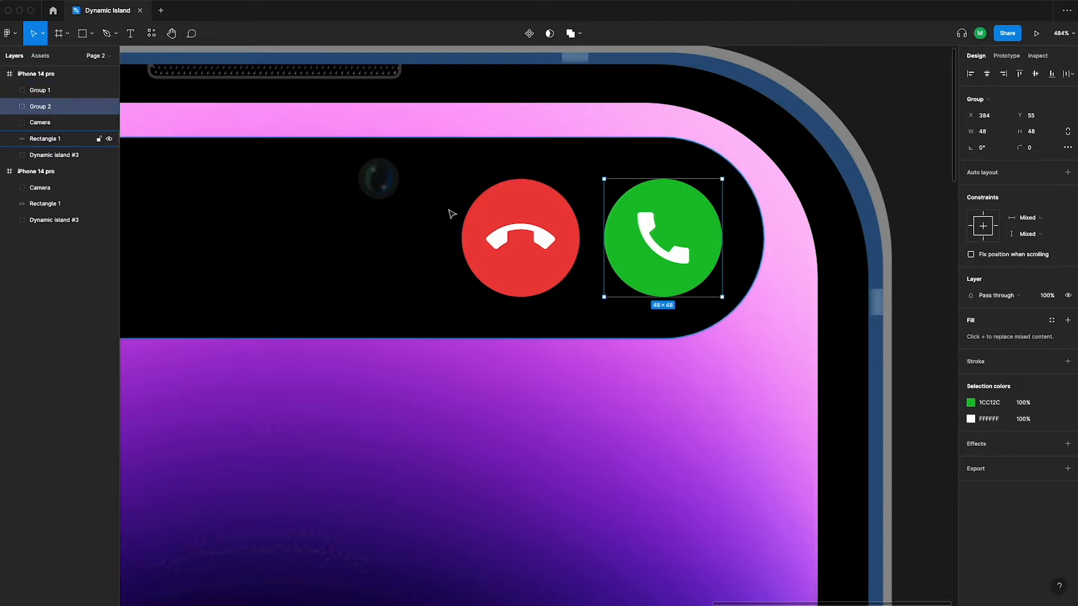
pyautogui.scroll(-4, 449, 212)
pyautogui.keyDown('shift'); pyautogui.click(494, 220); pyautogui.keyUp('shift')
pyautogui.press('alt')
pyautogui.click(727, 229)
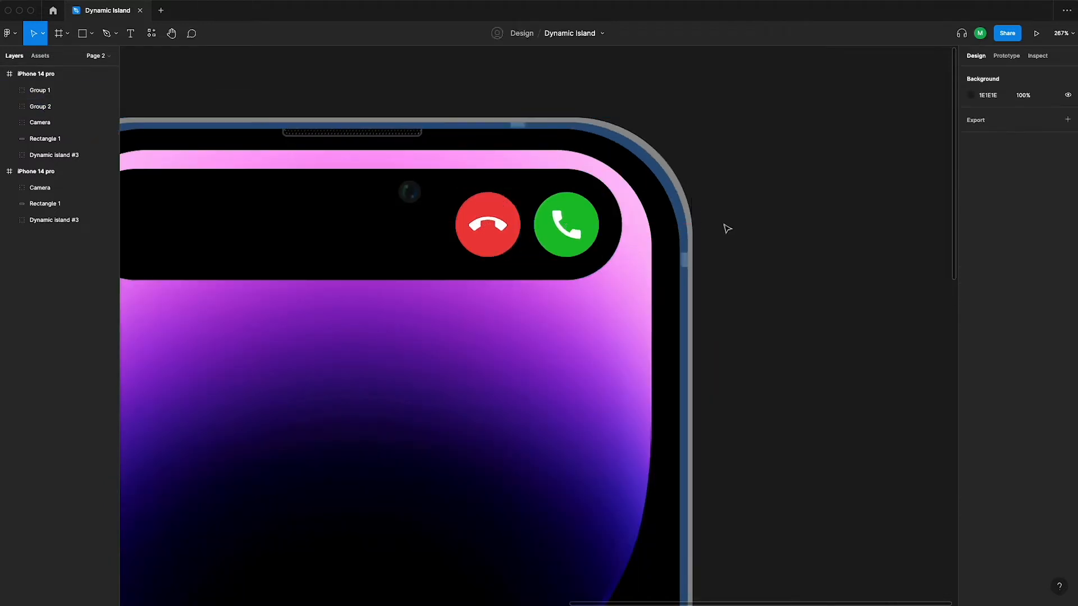
# Add a 48 × 48 circle near the left end of the black island for the caller's avatar
pyautogui.scroll(-3, 726, 228)
pyautogui.moveTo(473, 254); pyautogui.dragTo(546, 280)
pyautogui.scroll(2, 546, 281)
pyautogui.scroll(4, 428, 312)
pyautogui.press('o')
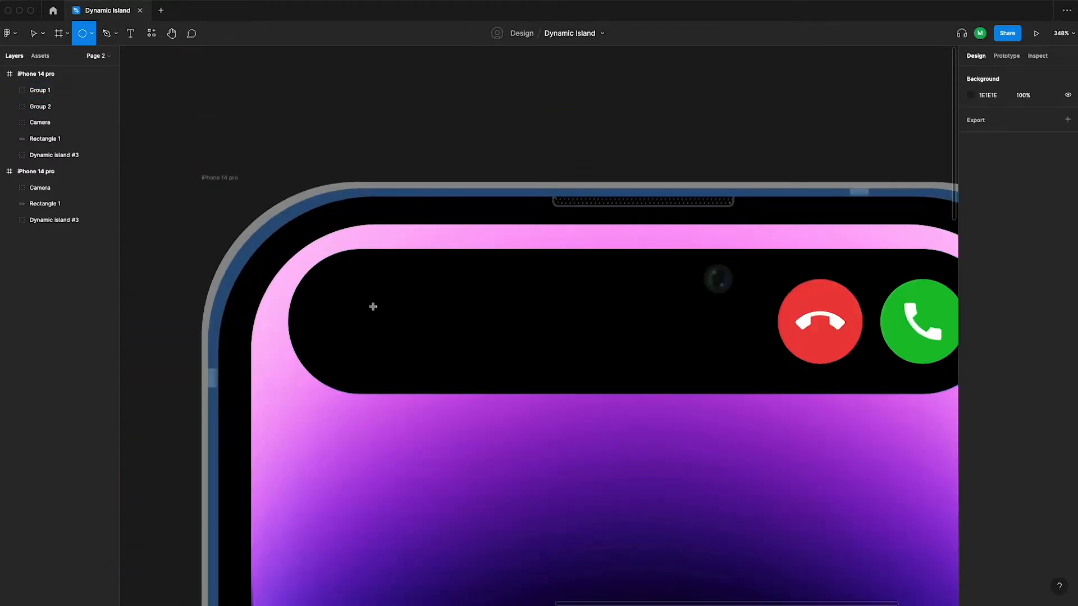
pyautogui.click(370, 307)
pyautogui.write('4')
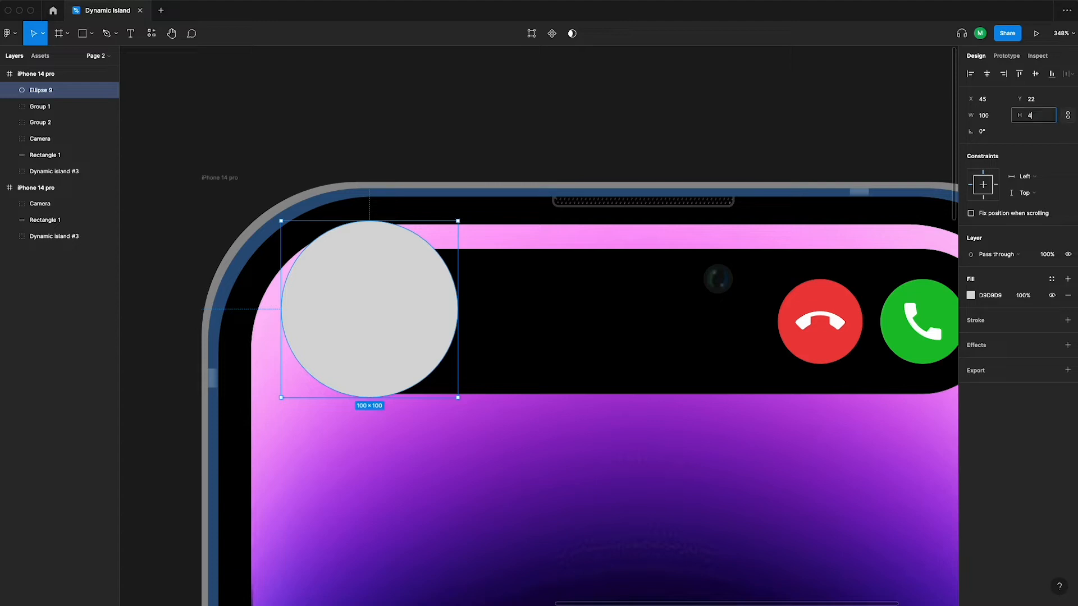
pyautogui.write('8')
pyautogui.press('Return')
# Position the circle in the island's left end at X 66, Y 55, vertically aligned with the call buttons
pyautogui.moveTo(332, 273); pyautogui.dragTo(375, 331)
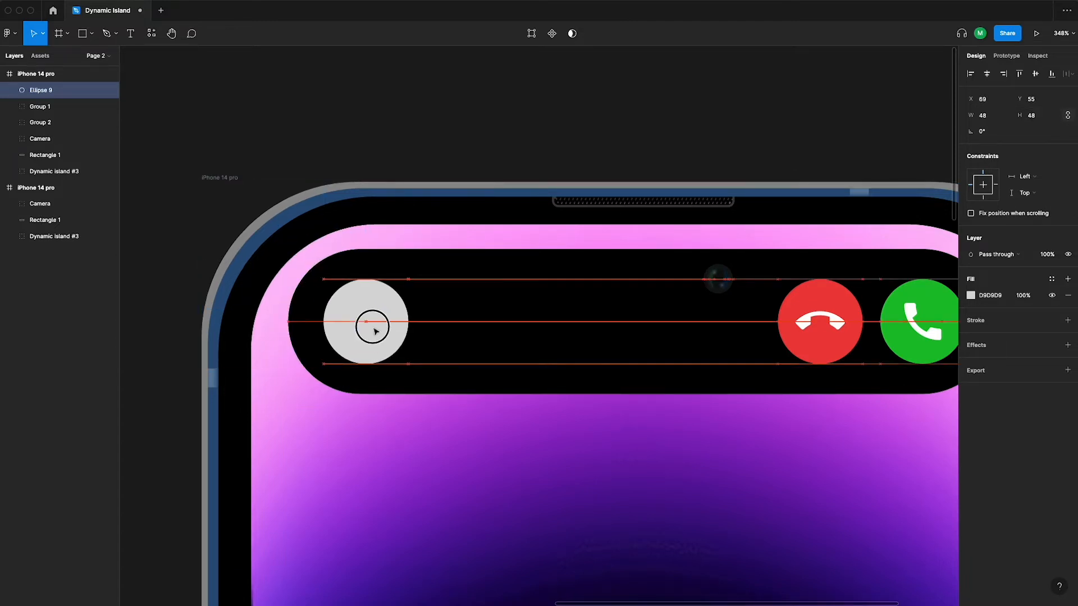
pyautogui.press('Left')
pyautogui.press('Left')
pyautogui.press('Left')
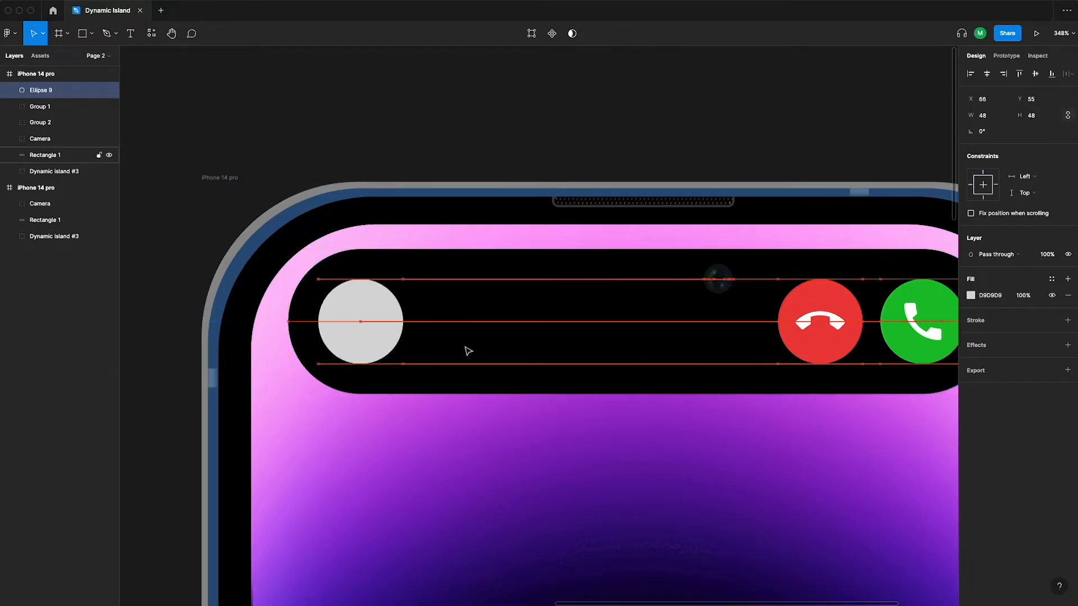
pyautogui.scroll(-3, 443, 253)
pyautogui.click(426, 159)
# Add the caller's full name as white Semi Bold text in the island and set its size to 14
pyautogui.scroll(3, 391, 315)
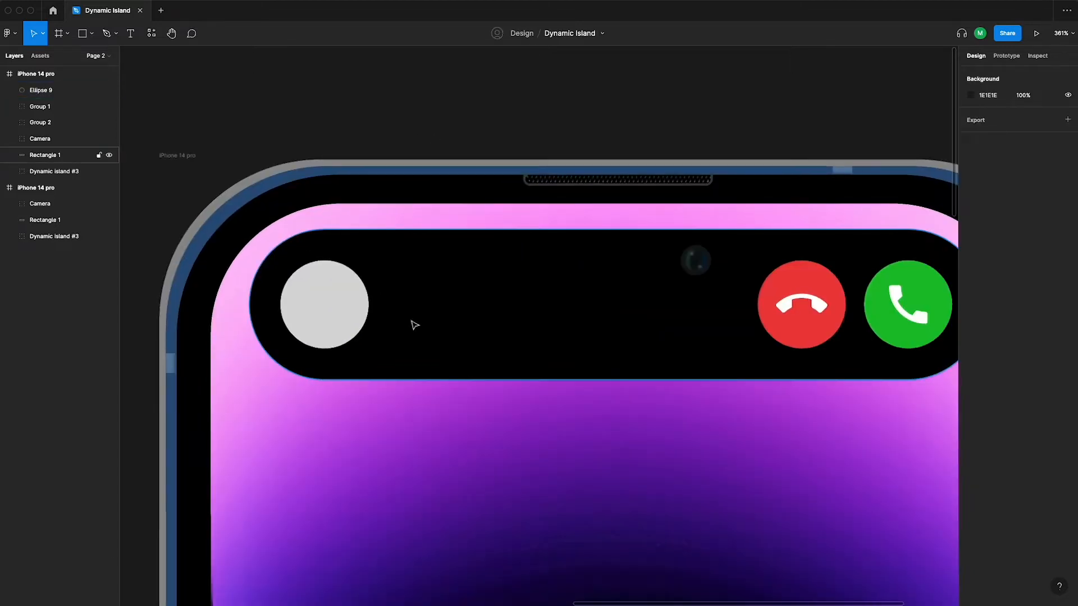
pyautogui.scroll(1, 414, 325)
pyautogui.press('t')
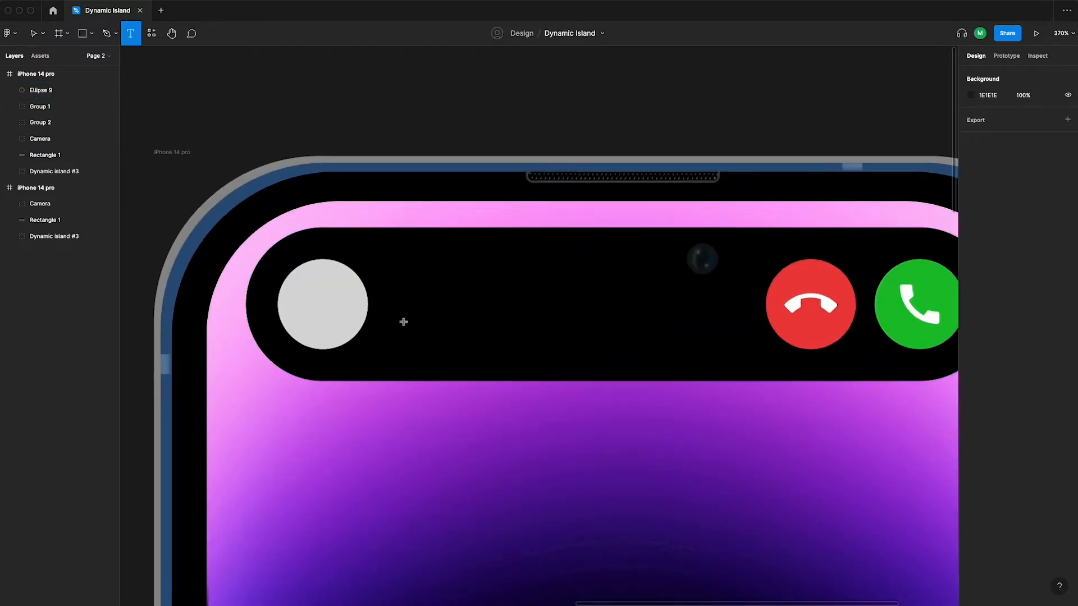
pyautogui.click(402, 319)
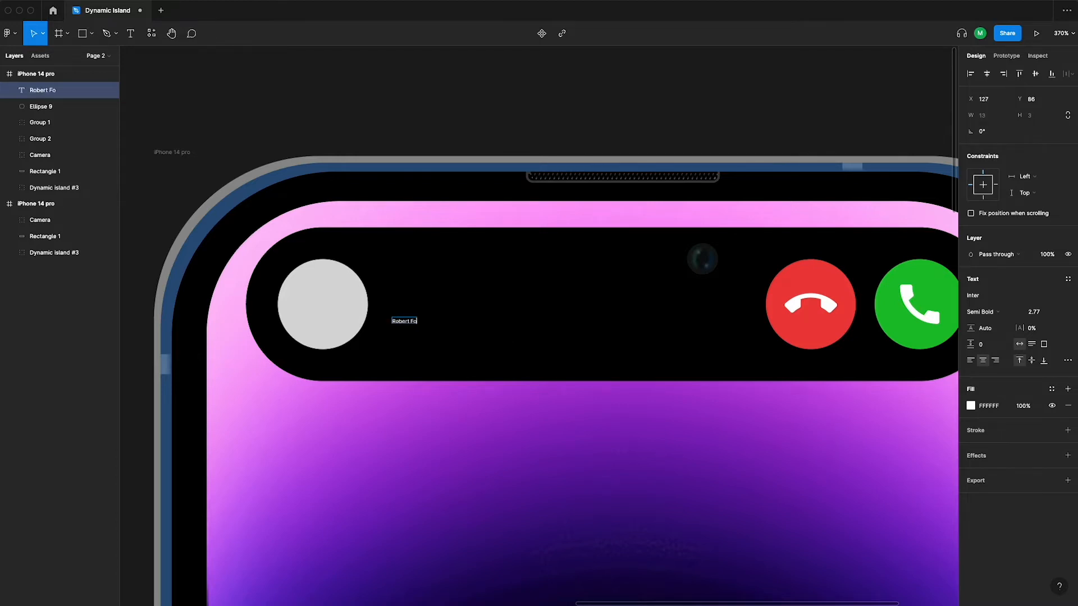
pyautogui.press('Escape')
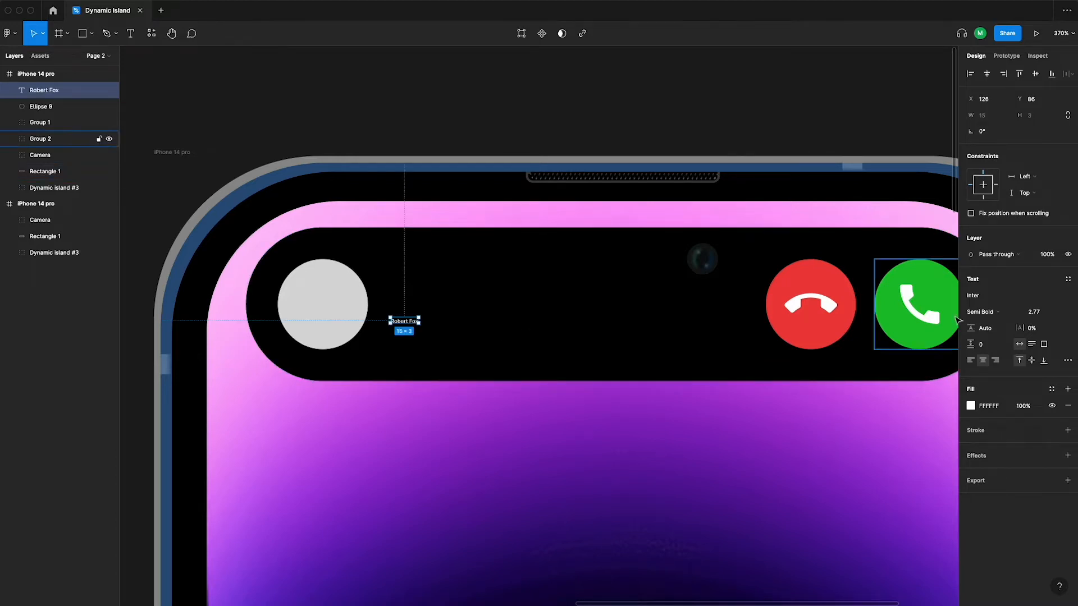
pyautogui.click(1059, 315)
pyautogui.click(1040, 380)
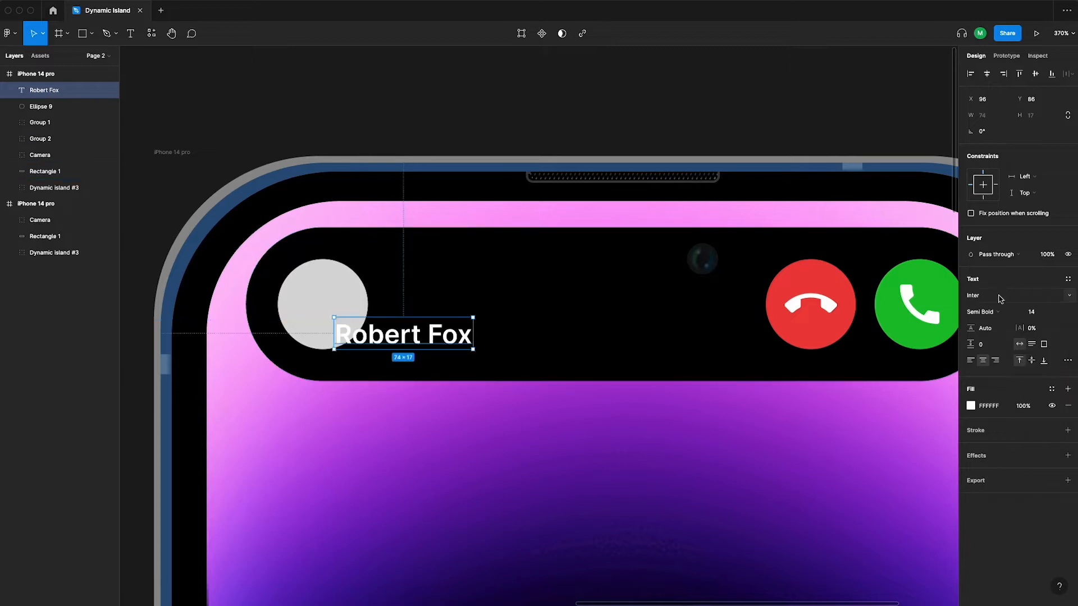
# Move the caller's name beside the avatar circle and duplicate it so one copy sits above the other
pyautogui.click(1000, 312)
pyautogui.click(1000, 310)
pyautogui.moveTo(397, 336); pyautogui.dragTo(422, 287)
pyautogui.hotkey('ctrl', 'd')
# Set the upper text copy to Medium weight, size 12, and change its text to "iPhone"
pyautogui.click(1010, 313)
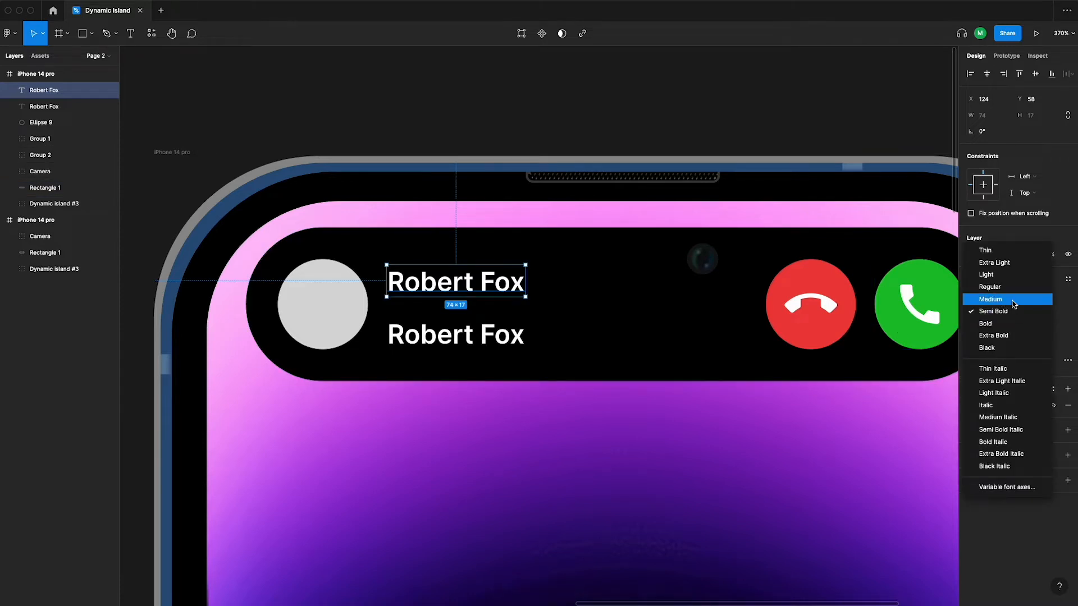
pyautogui.click(1014, 305)
pyautogui.click(1054, 313)
pyautogui.click(1044, 292)
pyautogui.doubleClick(469, 289)
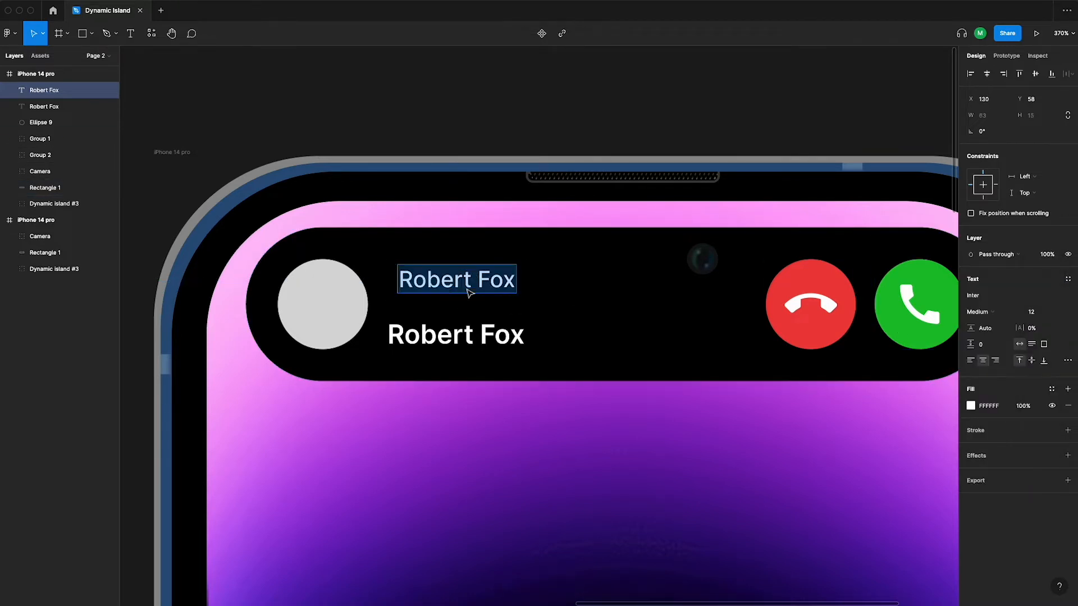
pyautogui.press('BackSpace')
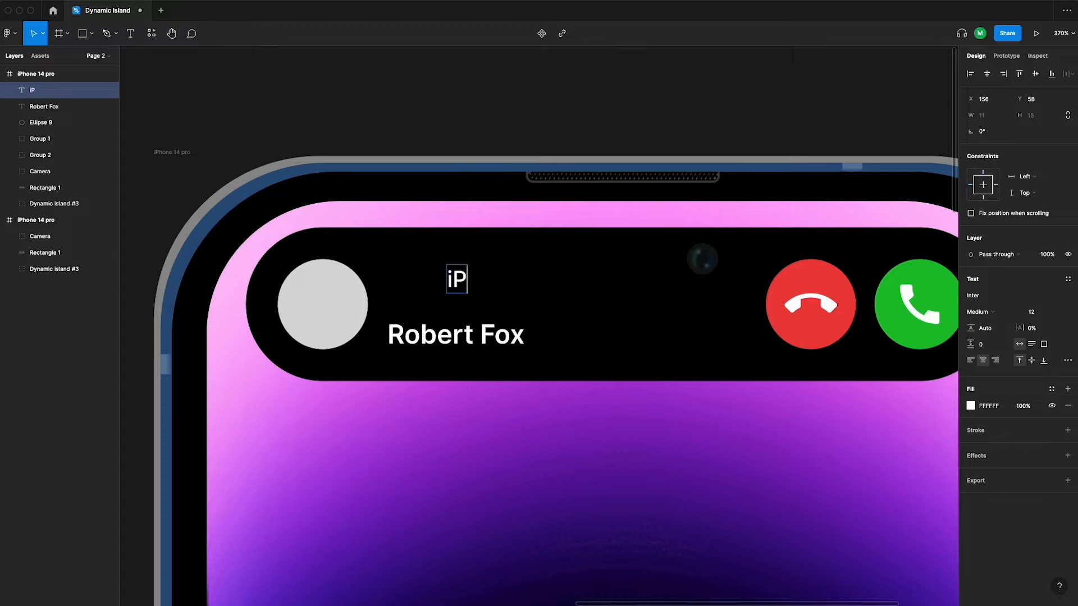
pyautogui.write('iPhone')
pyautogui.press('Escape')
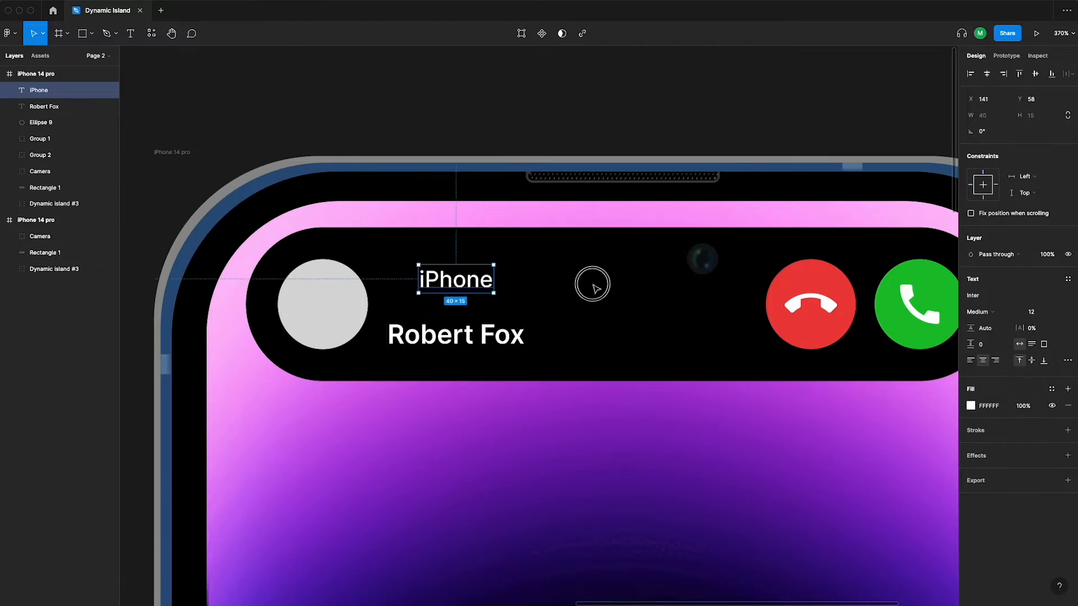
# Left-align the iPhone label with the caller's name and set the vertical spacing between them to 5
pyautogui.keyDown('shift'); pyautogui.click(443, 326); pyautogui.keyUp('shift')
pyautogui.click(970, 75)
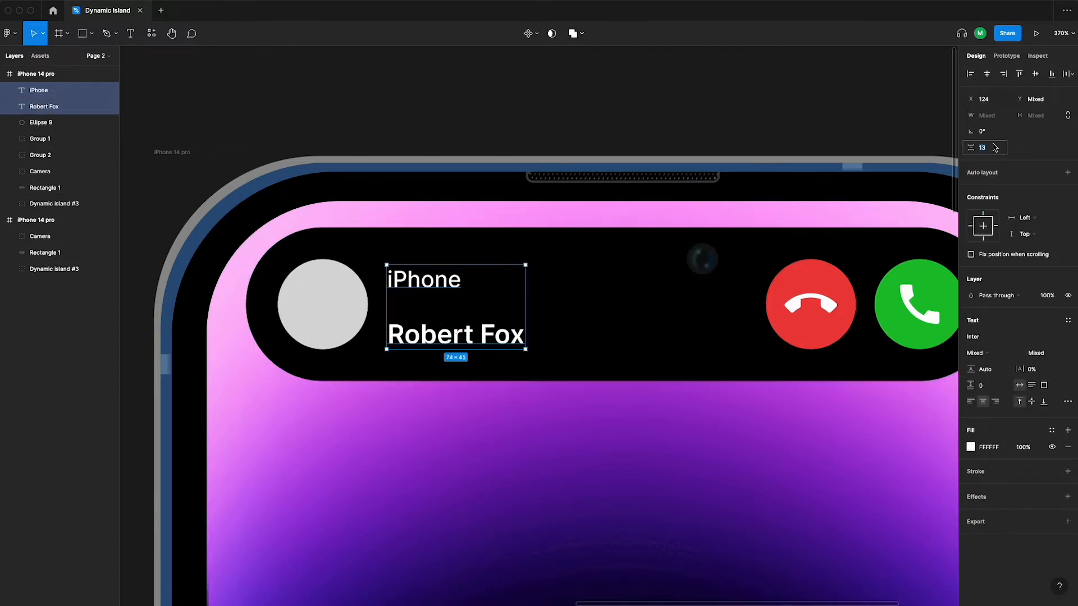
pyautogui.write('5')
pyautogui.press('Return')
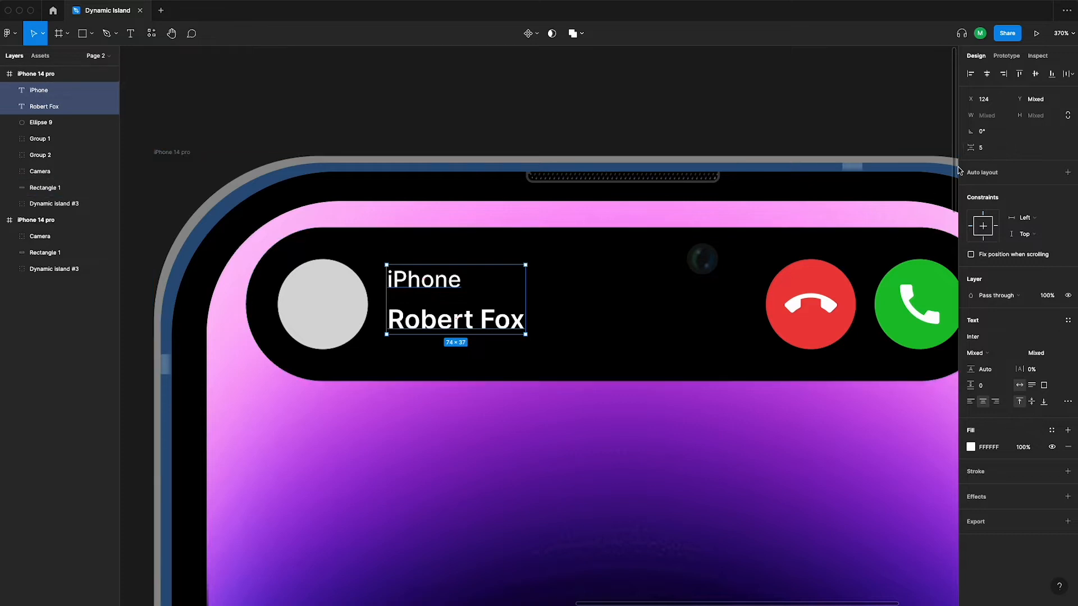
pyautogui.write('3')
pyautogui.press('Return')
pyautogui.write('5')
pyautogui.press('Return')
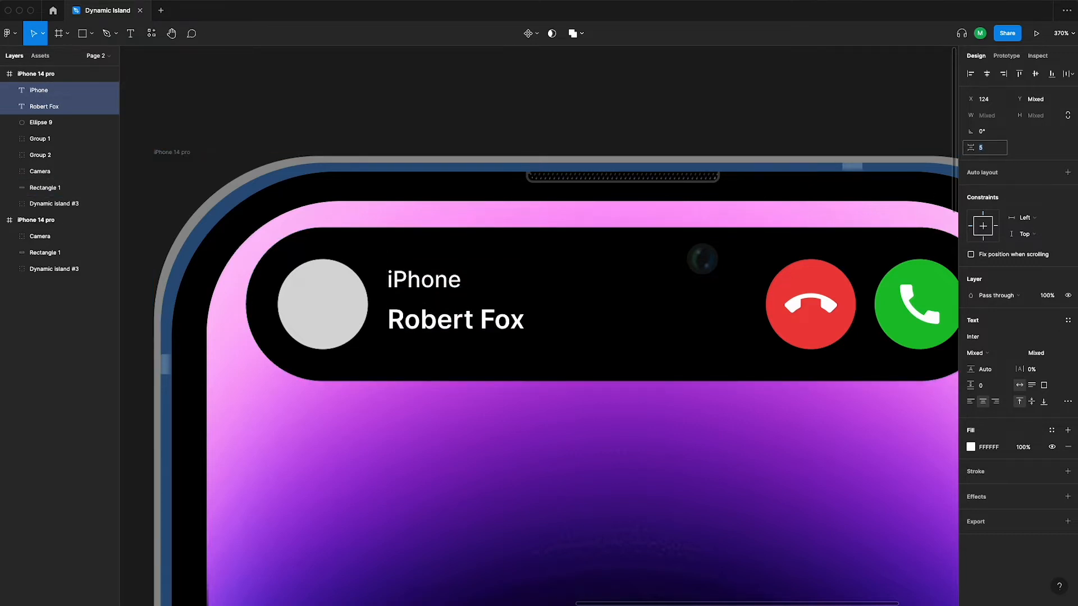
# Set the fill opacity of the iPhone label to 50%
pyautogui.click(494, 284)
pyautogui.click(445, 283)
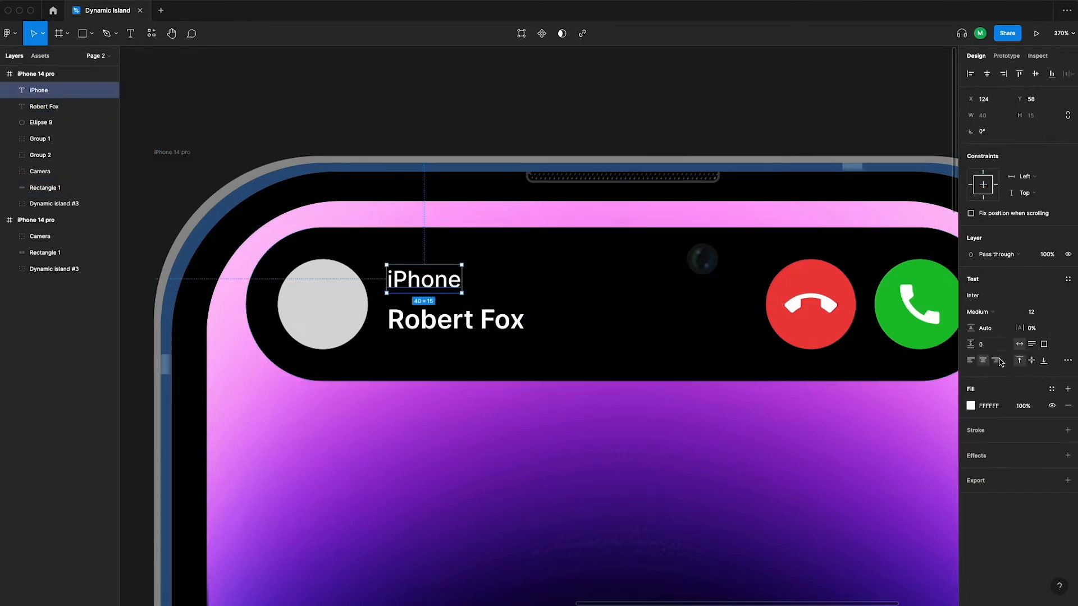
pyautogui.write('50')
pyautogui.press('Return')
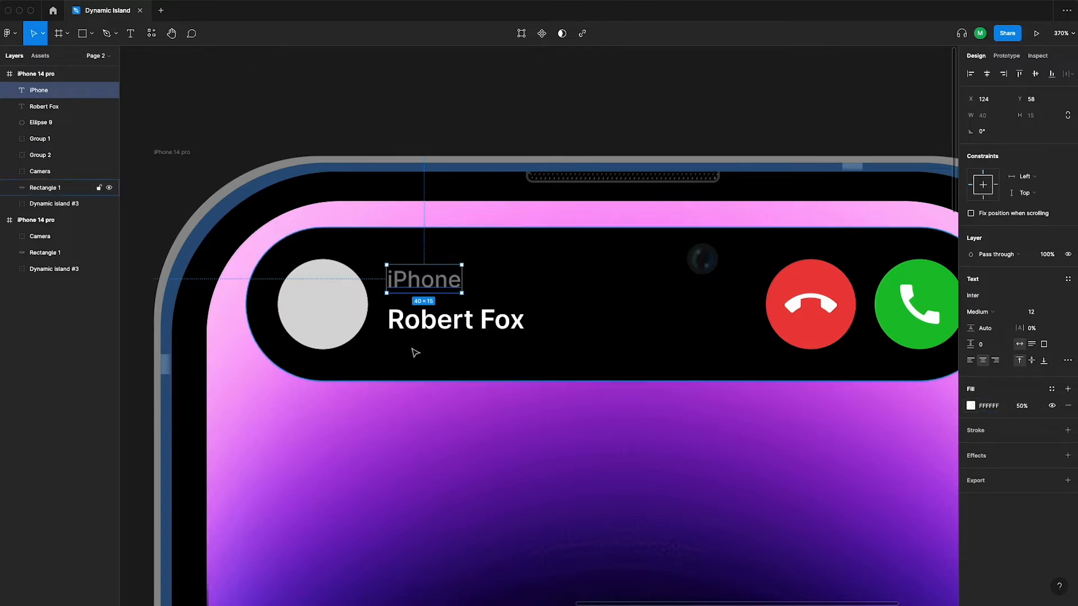
# Group the iPhone label with the caller's name and move the group left to 5 px from the avatar circle
pyautogui.keyDown('shift'); pyautogui.click(424, 331); pyautogui.keyUp('shift')
pyautogui.rightClick(448, 323)
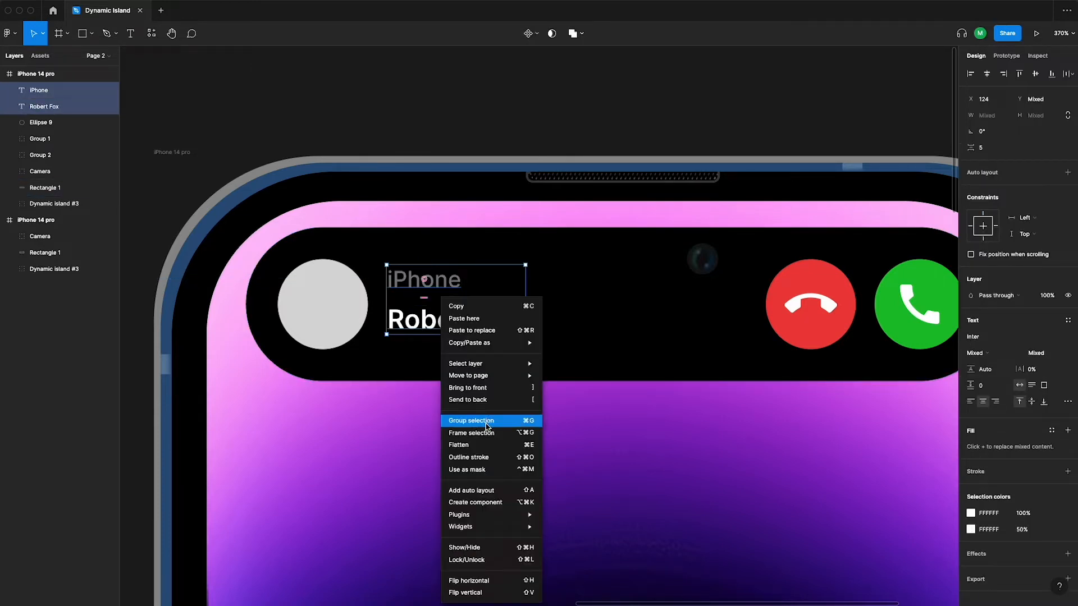
pyautogui.click(488, 422)
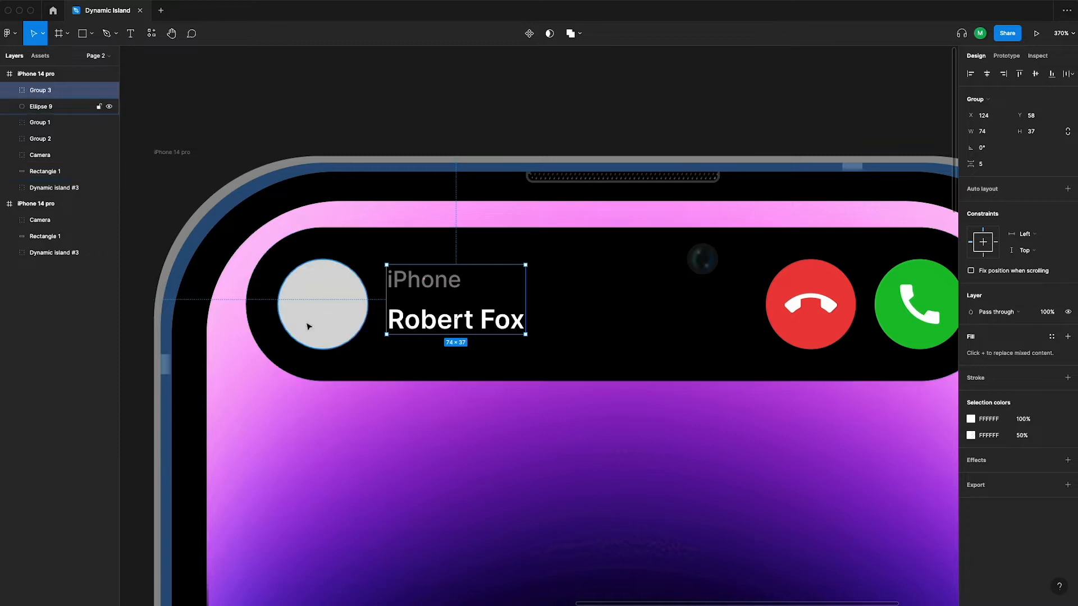
pyautogui.press('Left')
pyautogui.press('Left')
pyautogui.press('Left')
pyautogui.press('Left')
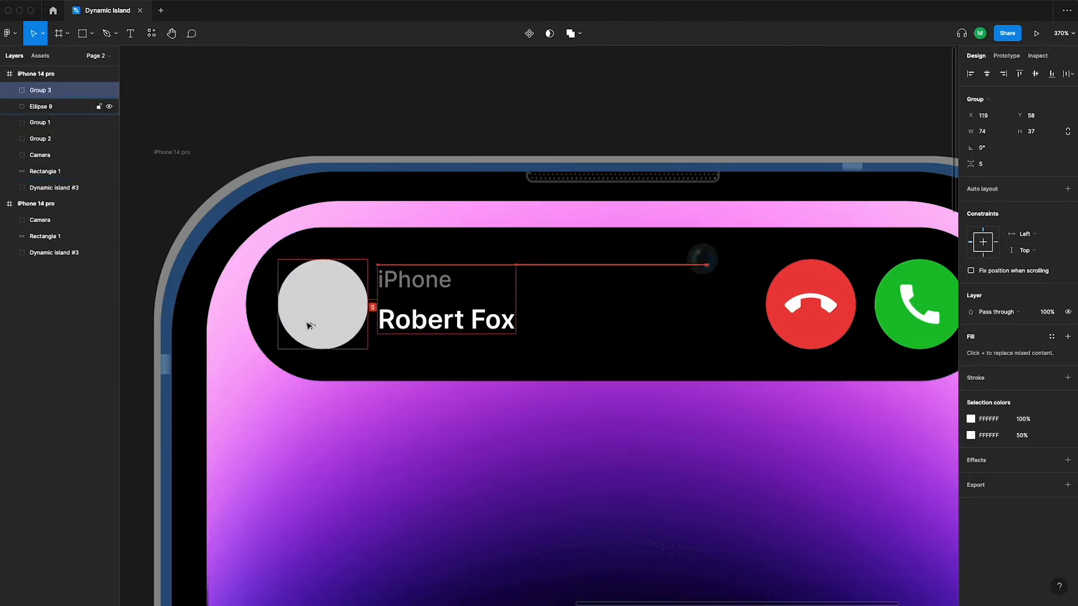
# Align the text group and the avatar circle on their vertical centres
pyautogui.keyDown('shift'); pyautogui.click(331, 320); pyautogui.keyUp('shift')
pyautogui.click(1037, 76)
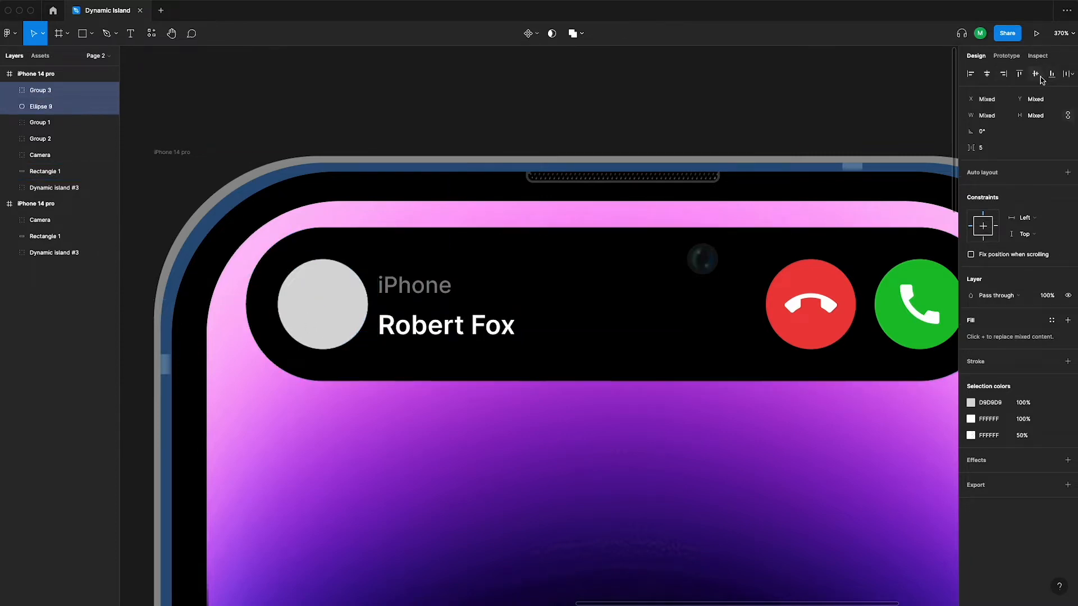
pyautogui.press('alt')
# Flatten the text group with the iPhone label and caller's name into a single vector
pyautogui.click(479, 331)
pyautogui.rightClick(479, 331)
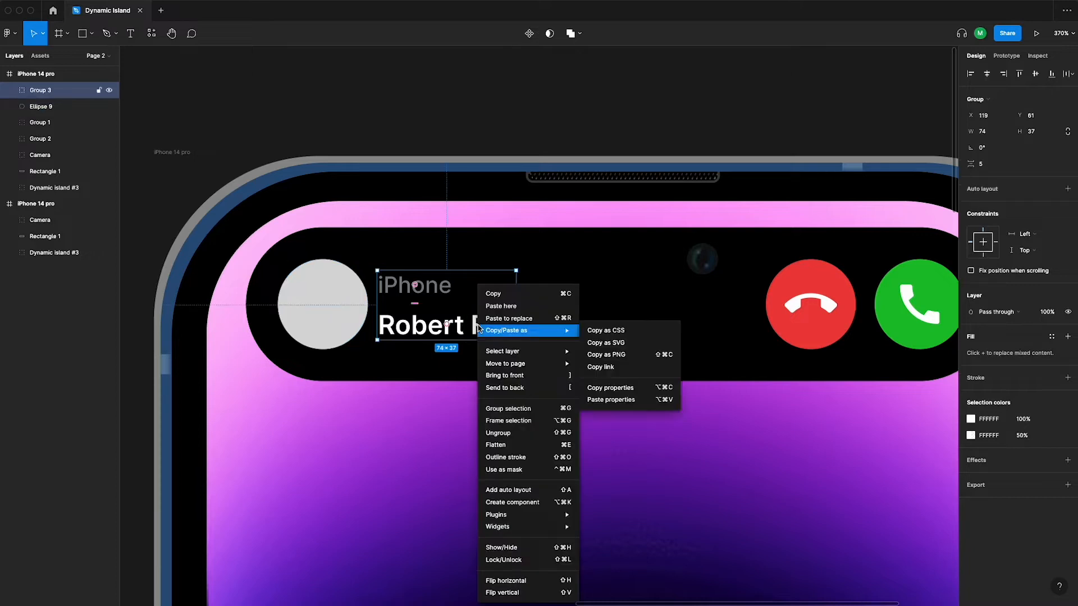
pyautogui.click(527, 443)
pyautogui.click(583, 326)
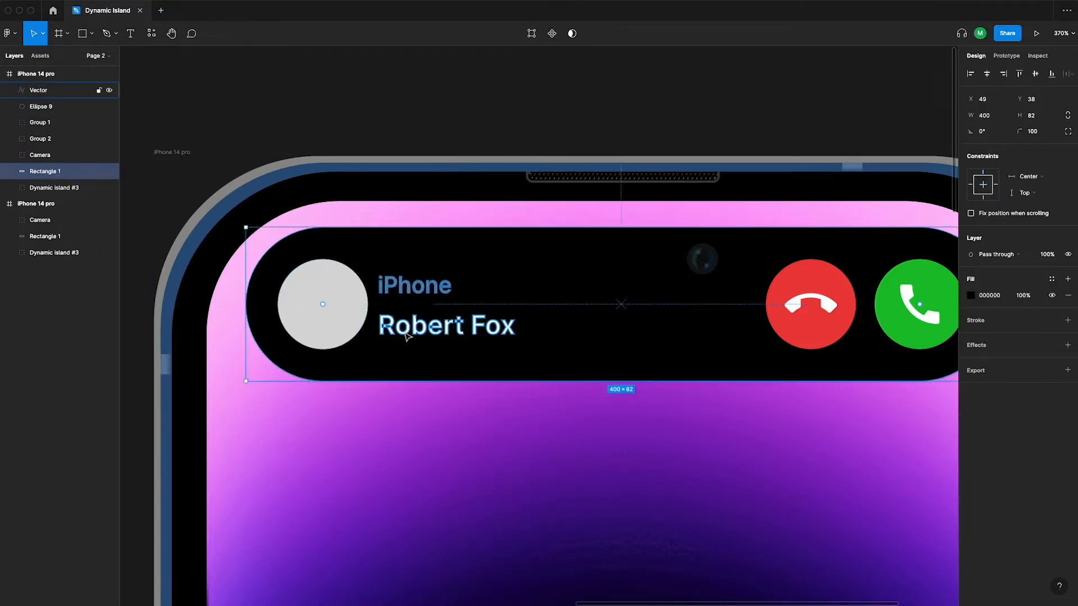
# Rename the circle's layer to "Avatar"
pyautogui.click(332, 320)
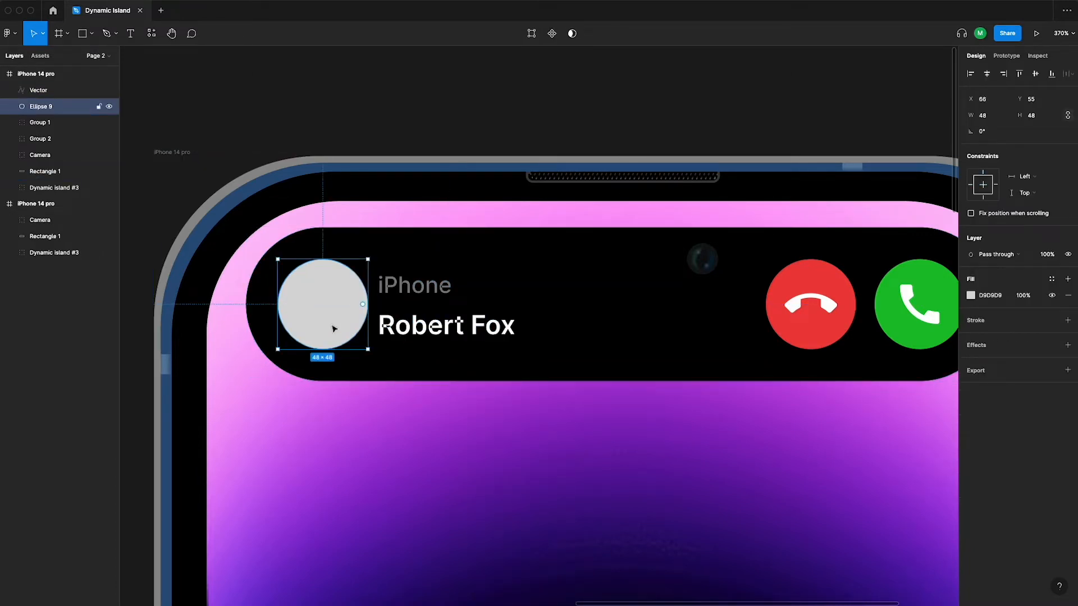
pyautogui.doubleClick(71, 105)
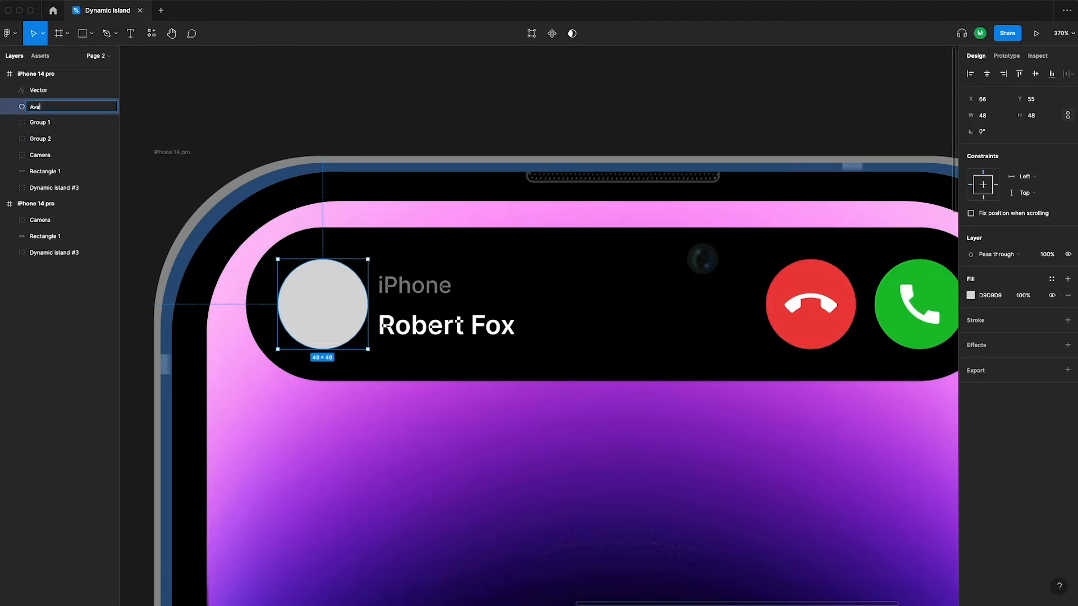
pyautogui.click(322, 142)
# Search the Pexels plugin for "profile" and fill the Avatar circle with the portrait of the man in glasses
pyautogui.rightClick(333, 104)
pyautogui.moveTo(393, 191)
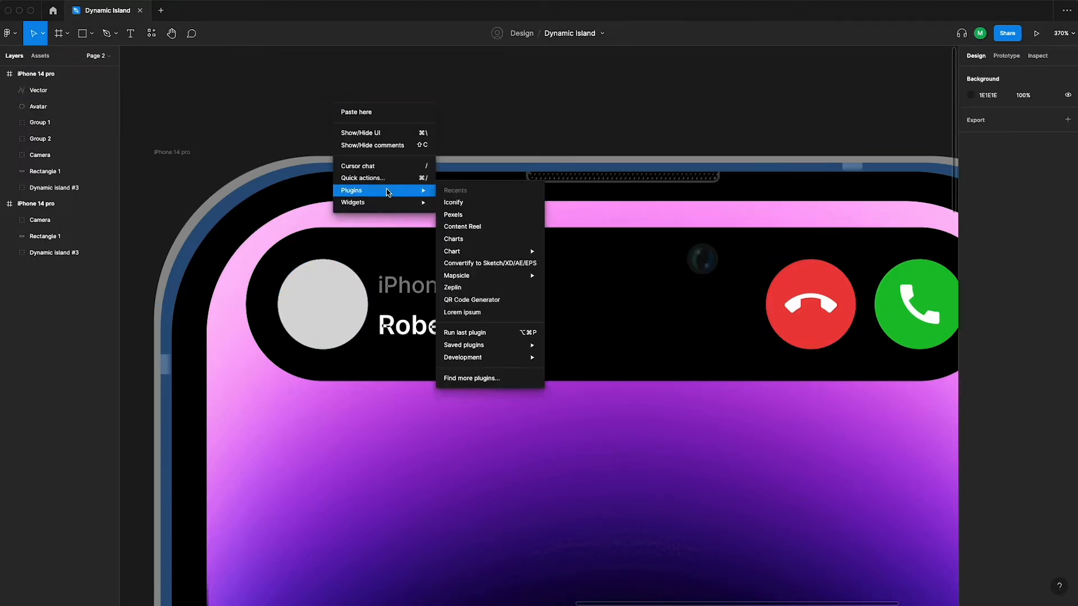
pyautogui.click(472, 216)
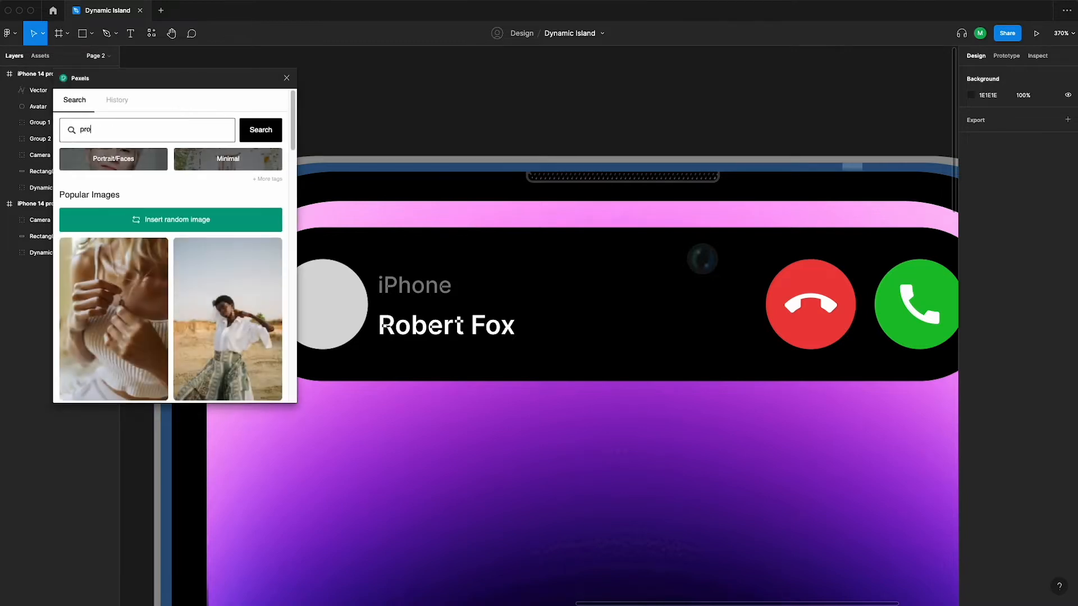
pyautogui.press('Return')
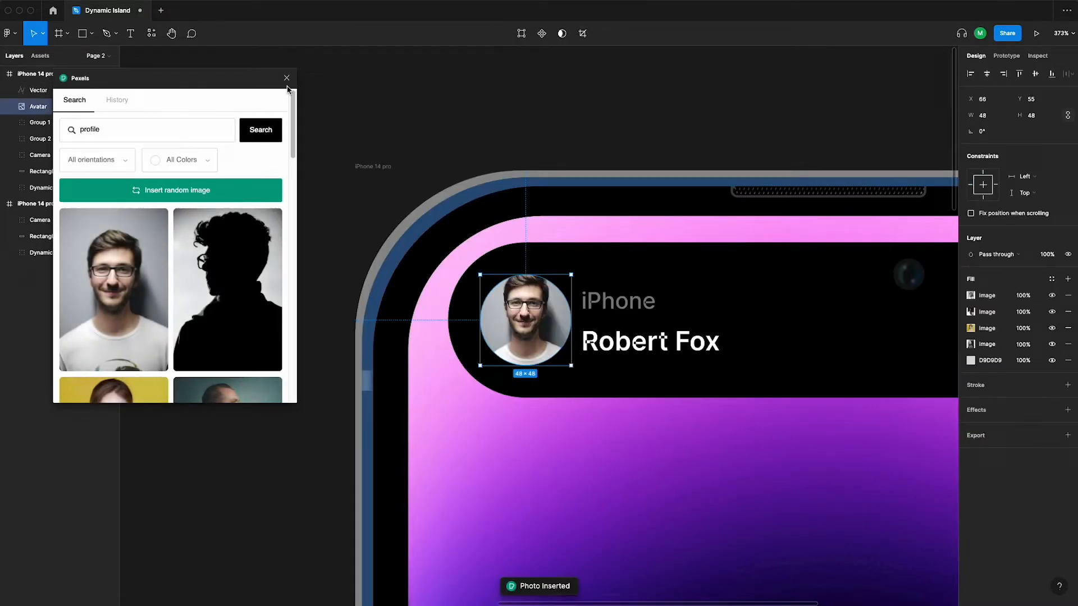
pyautogui.click(286, 78)
pyautogui.click(311, 166)
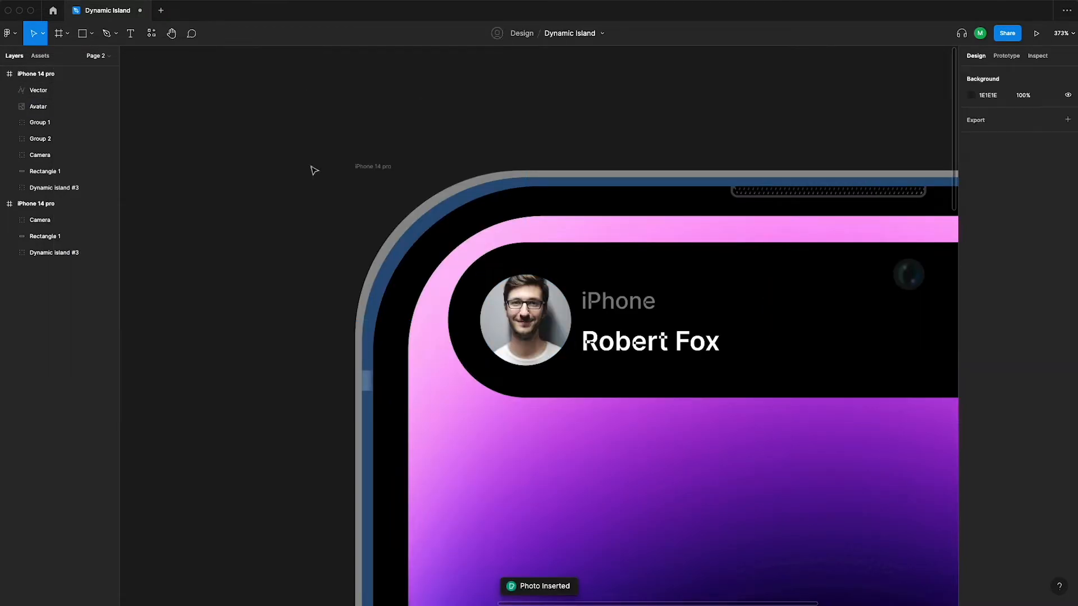
pyautogui.scroll(-5, 310, 166)
pyautogui.hscroll(5, 483, 279)
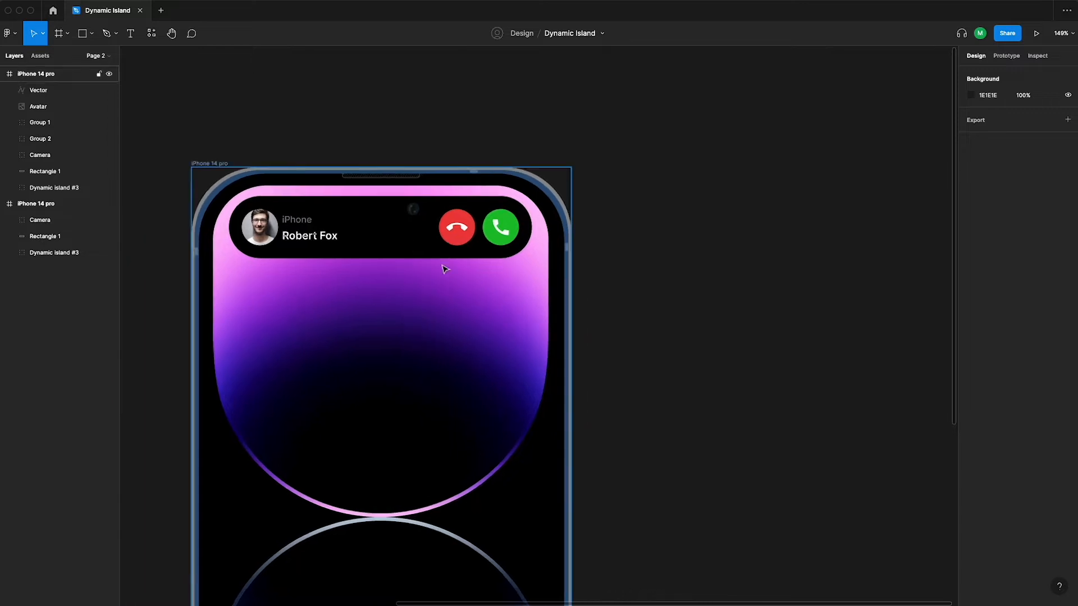
pyautogui.click(253, 229)
pyautogui.click(343, 90)
pyautogui.moveTo(335, 292); pyautogui.dragTo(370, 296)
pyautogui.moveTo(300, 294)
pyautogui.mouseDown()
pyautogui.moveTo(330, 296)
pyautogui.moveTo(316, 296)
pyautogui.mouseUp()
pyautogui.click(628, 251)
# Flatten the red decline and green accept button groups together into one vector
pyautogui.click(480, 240)
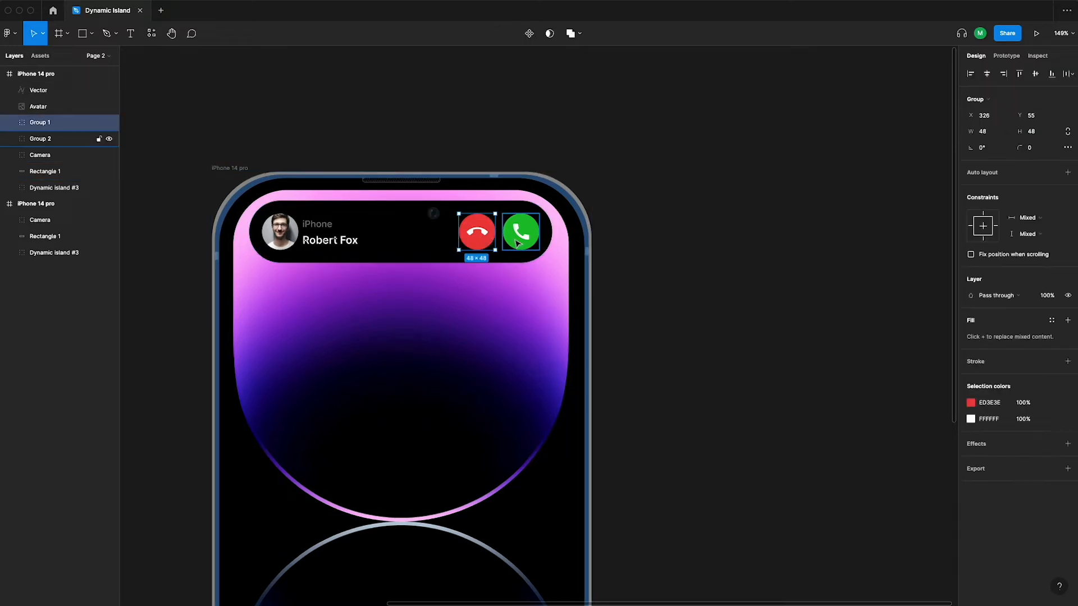
pyautogui.keyDown('shift'); pyautogui.click(518, 243); pyautogui.keyUp('shift')
pyautogui.rightClick(476, 242)
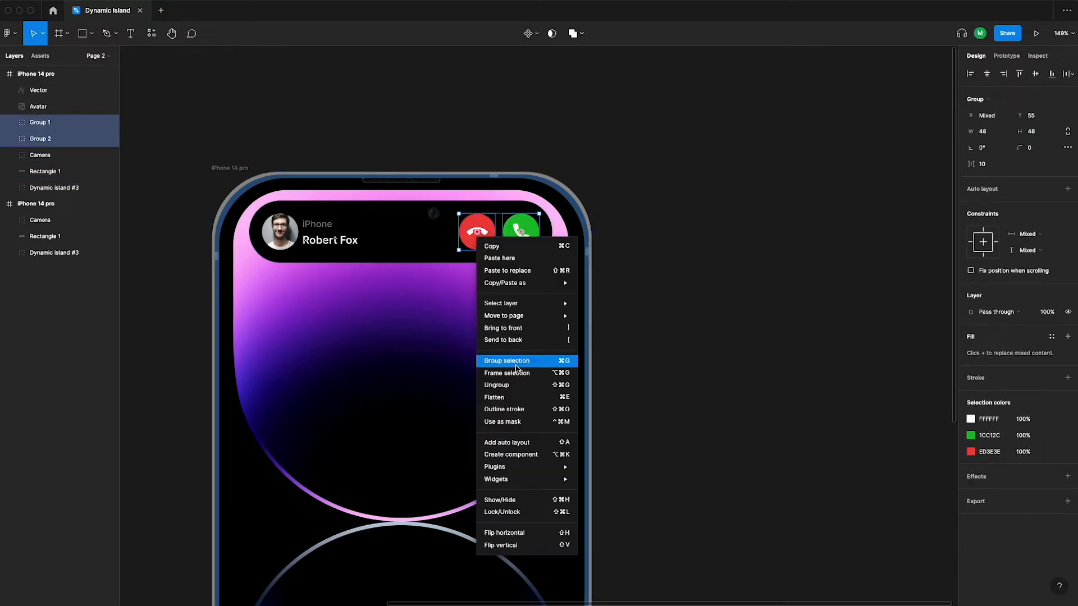
pyautogui.click(517, 395)
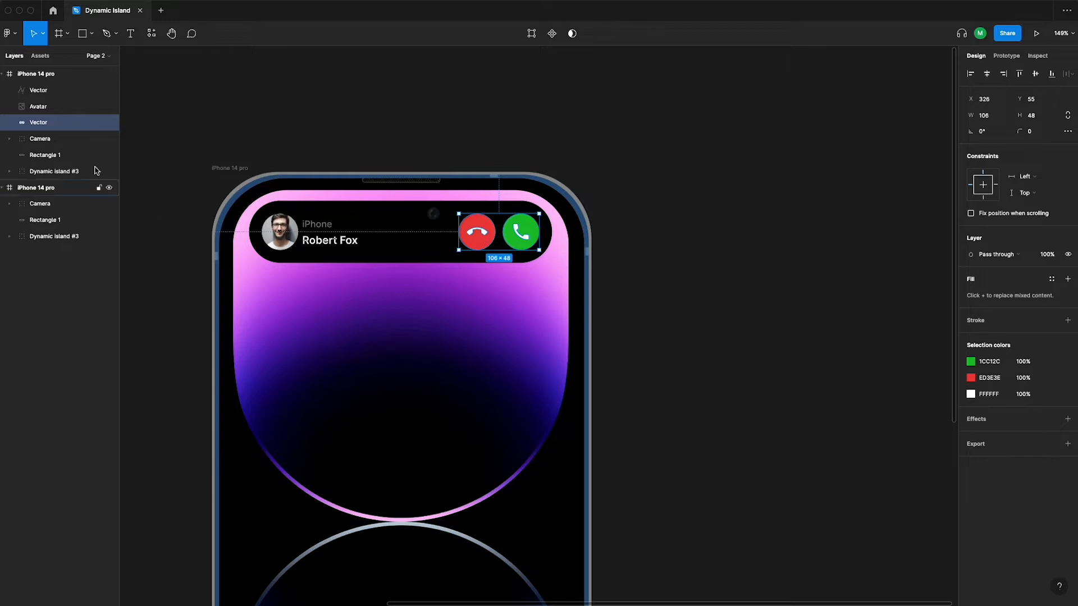
# Rename the flattened decline and accept buttons layer to "action"
pyautogui.doubleClick(54, 123)
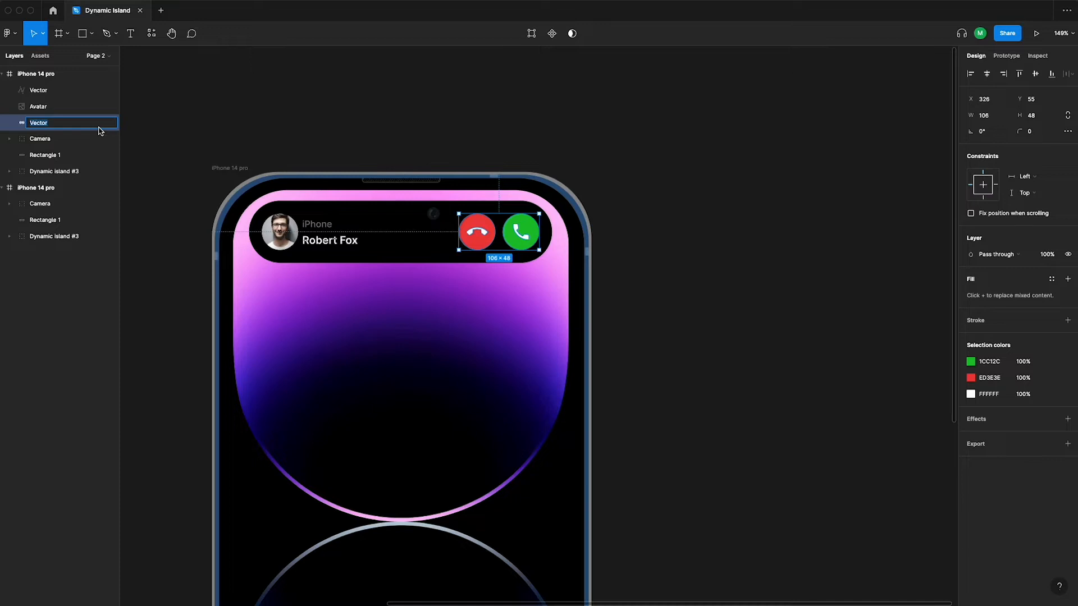
pyautogui.press('Return')
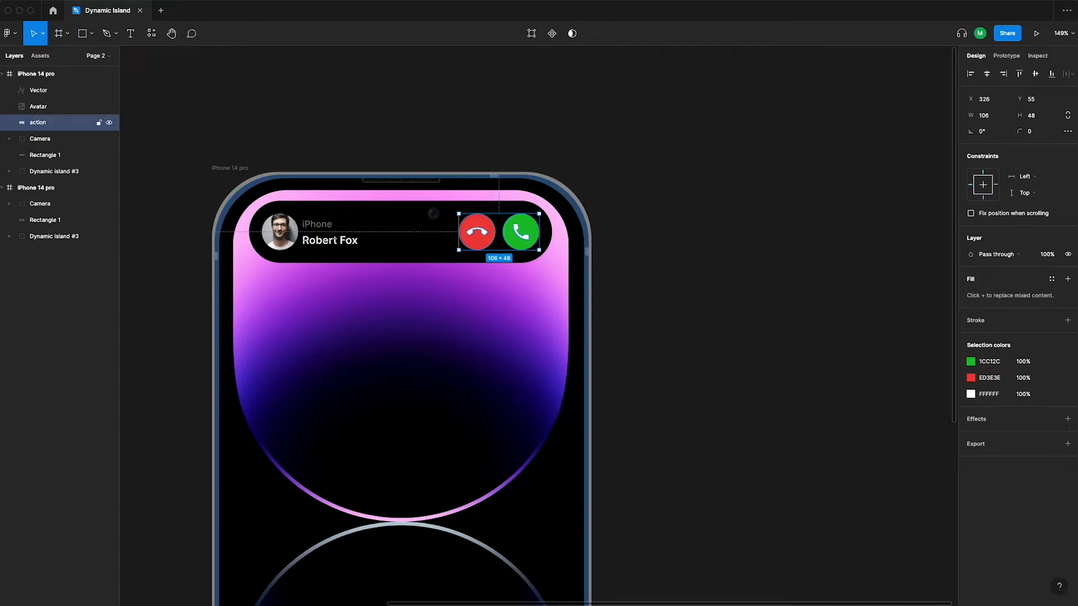
pyautogui.click(263, 112)
# Group the caller text vector with the Avatar and rename the group "info"
pyautogui.click(38, 90)
pyautogui.keyDown('shift'); pyautogui.click(38, 106); pyautogui.keyUp('shift')
pyautogui.rightClick(270, 239)
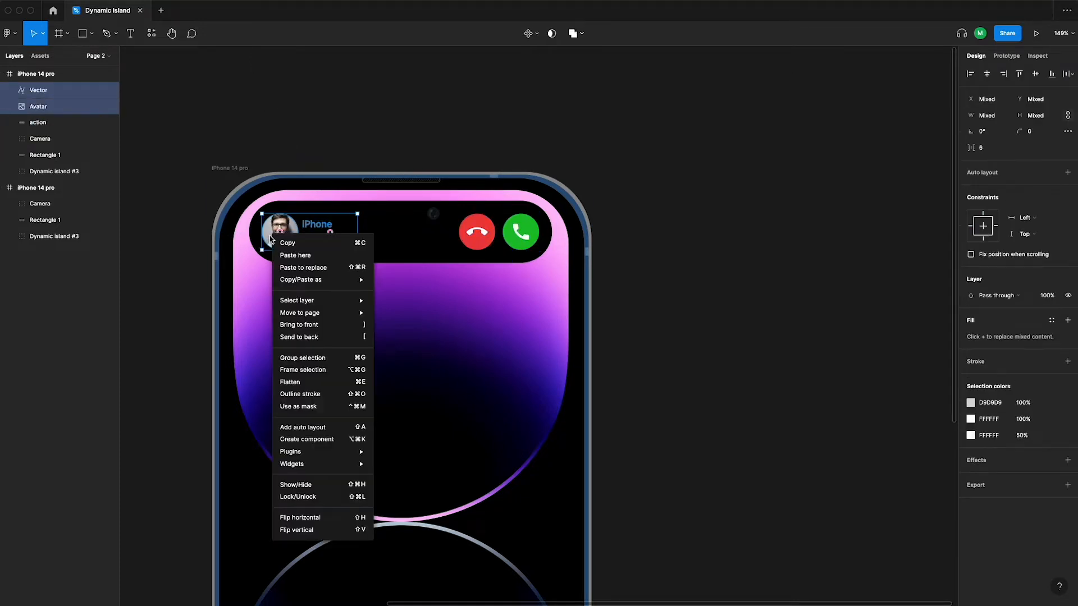
pyautogui.click(303, 357)
pyautogui.doubleClick(65, 91)
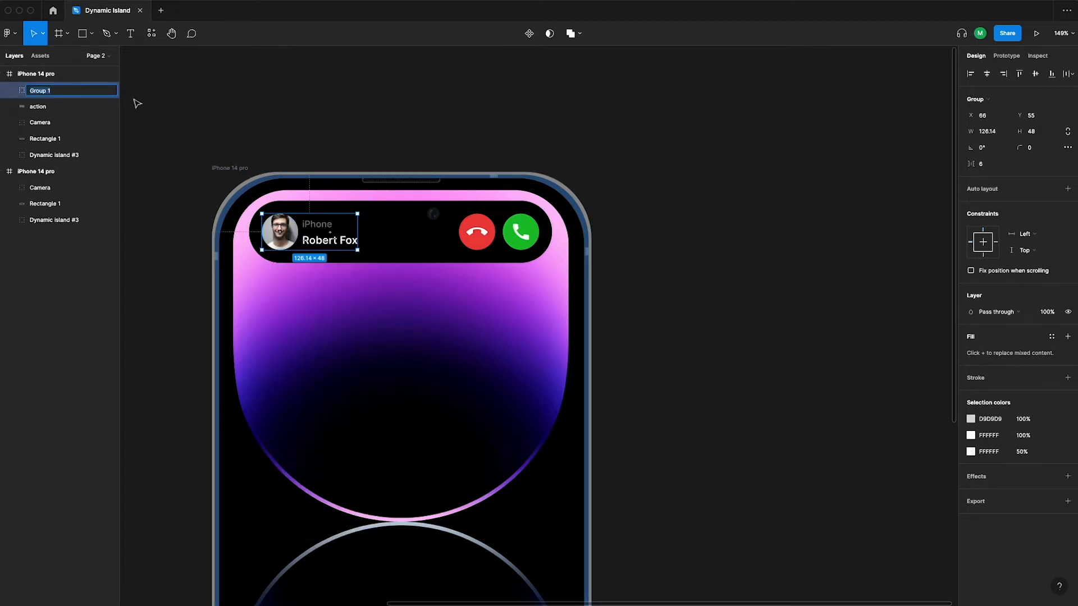
pyautogui.write('info')
pyautogui.press('Return')
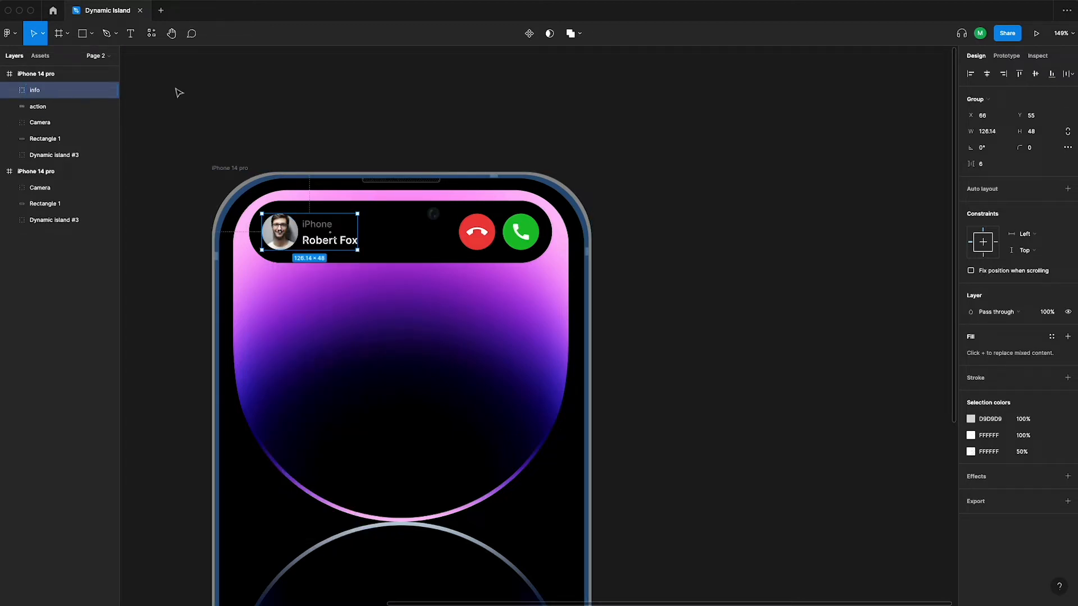
# Combine the info group, the action vector and the black background rectangle into an auto layout frame
pyautogui.click(176, 92)
pyautogui.click(364, 253)
pyautogui.click(351, 244)
pyautogui.keyDown('shift'); pyautogui.click(477, 232); pyautogui.keyUp('shift')
pyautogui.keyDown('shift'); pyautogui.click(432, 252); pyautogui.keyUp('shift')
pyautogui.rightClick(382, 236)
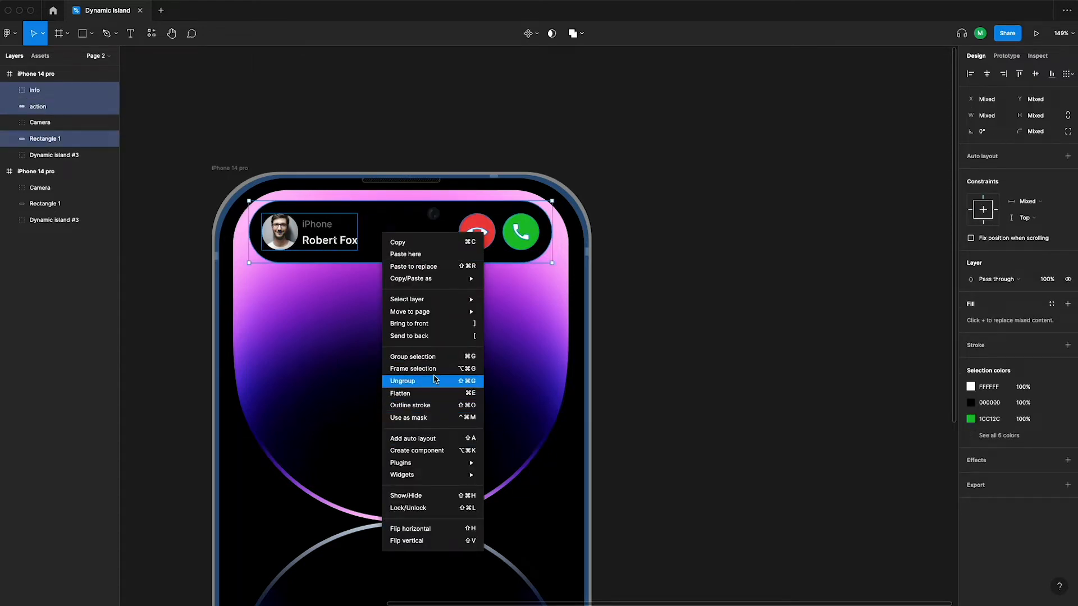
pyautogui.click(427, 438)
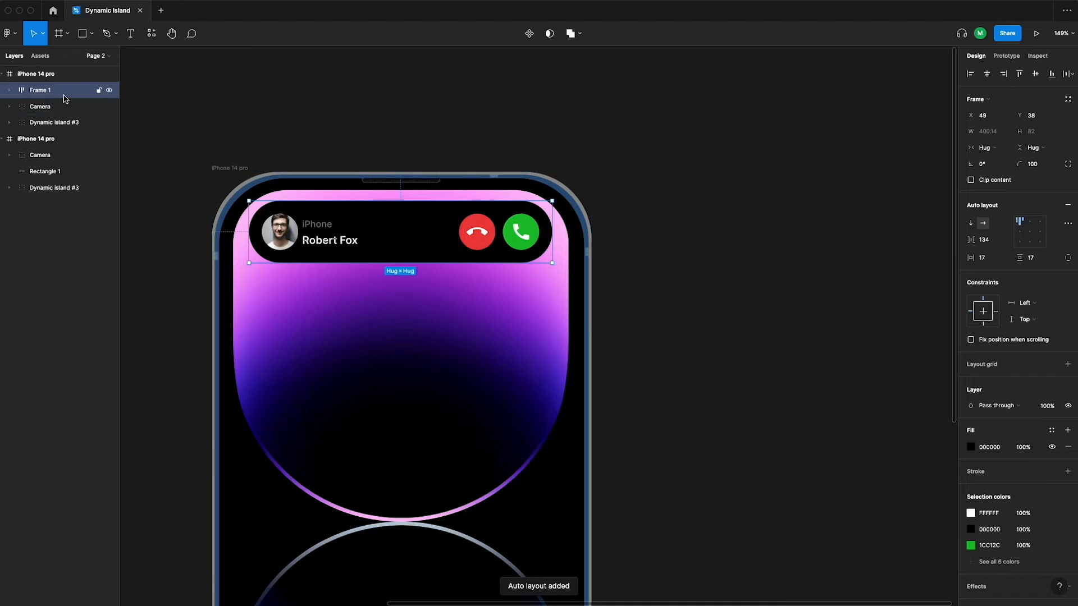
# Rename the new auto layout frame to "Dynamic Island"
pyautogui.doubleClick(104, 92)
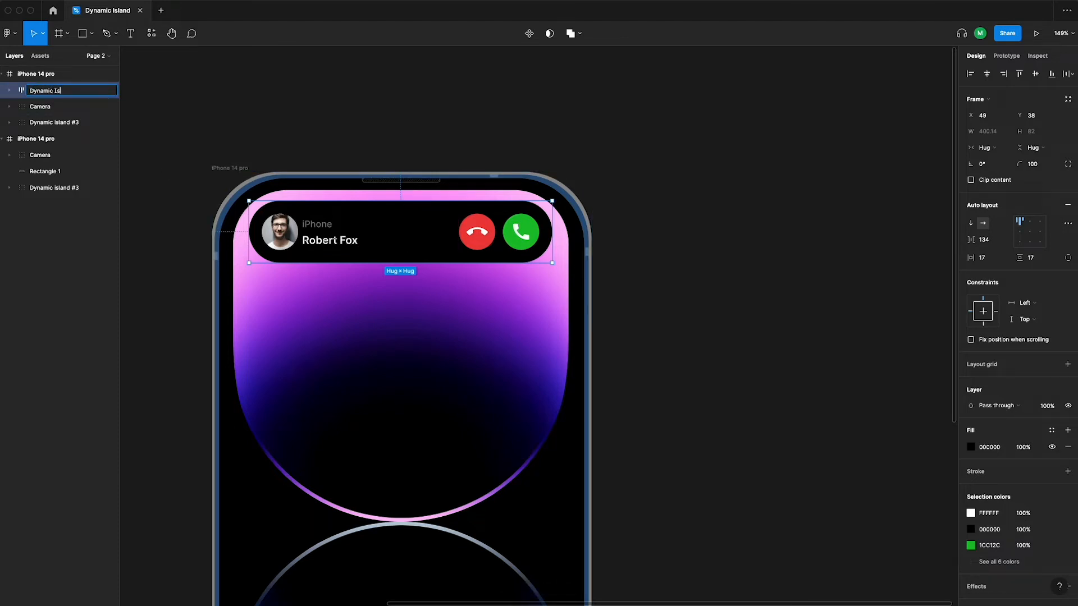
pyautogui.press('Return')
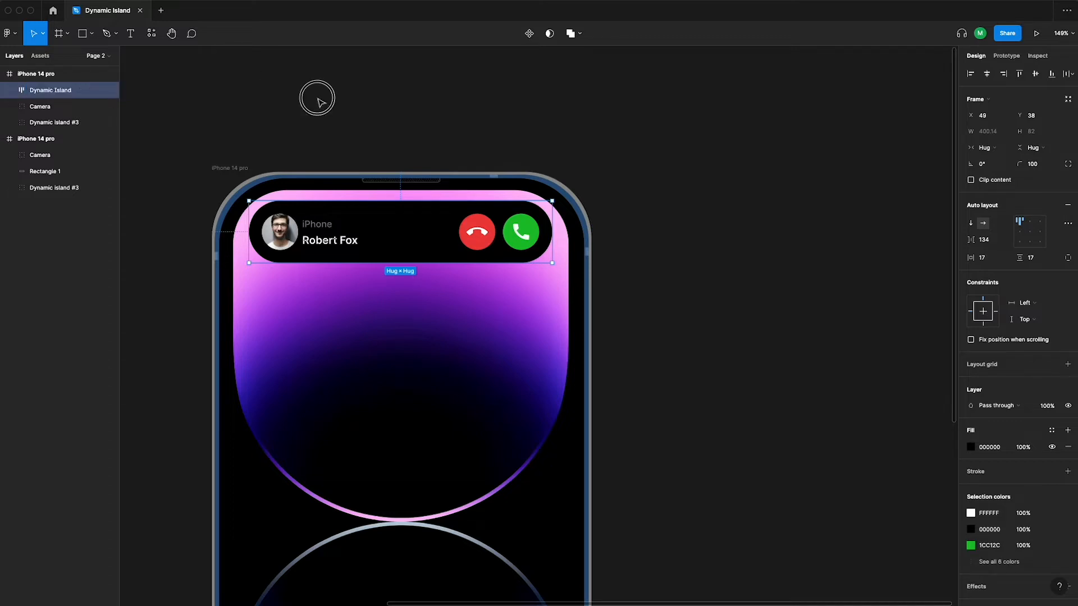
pyautogui.click(317, 101)
# Move the Camera layer in front of the Dynamic Island in the incoming-call frame
pyautogui.scroll(-2, 284, 137)
pyautogui.scroll(5, 356, 173)
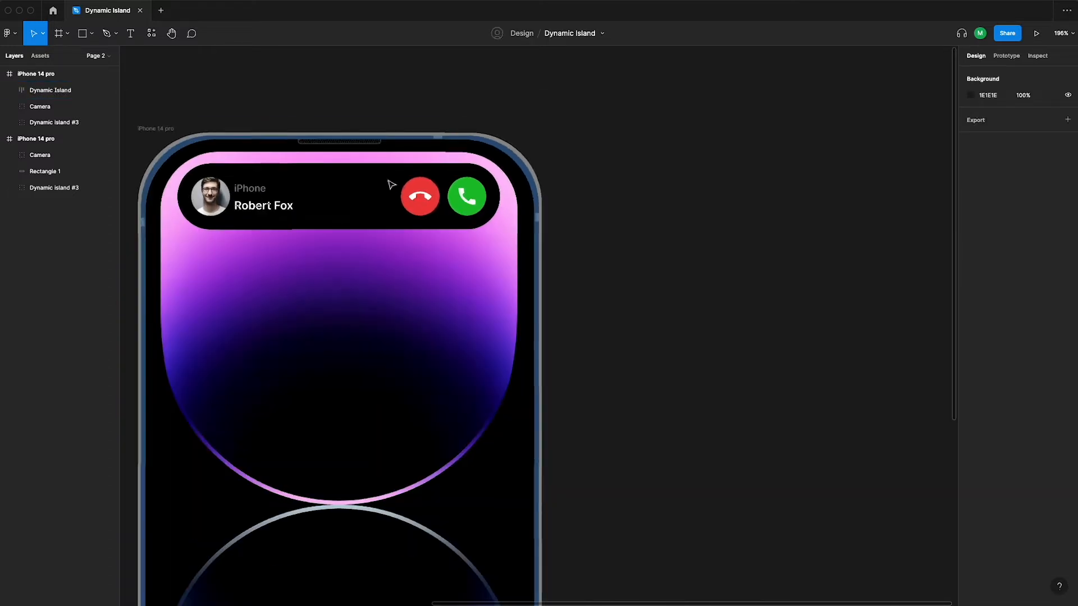
pyautogui.scroll(-5, 392, 184)
pyautogui.scroll(2, 402, 159)
pyautogui.click(397, 221)
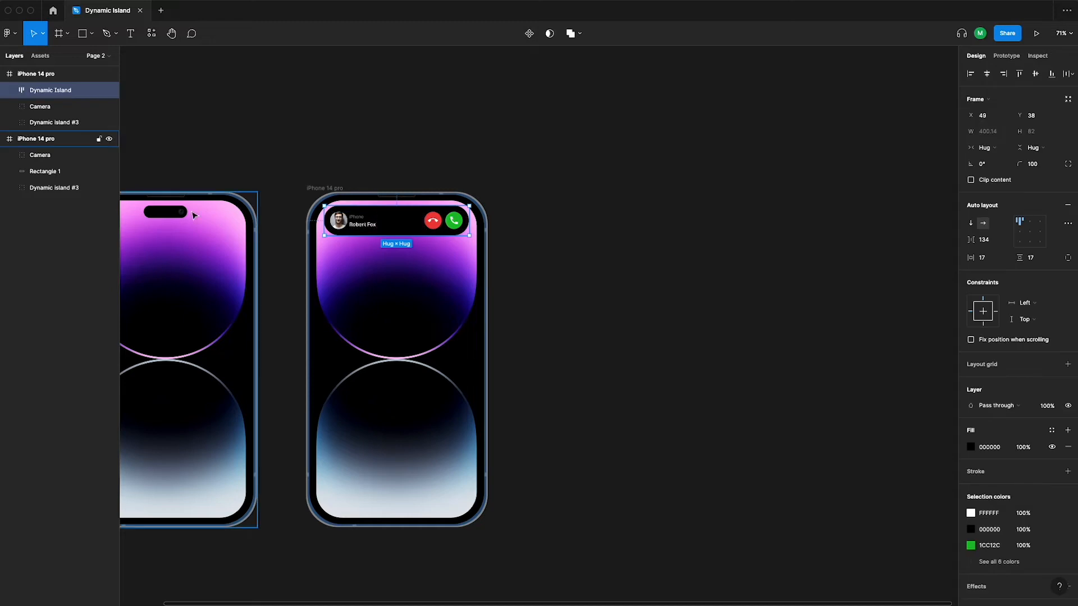
pyautogui.click(180, 213)
pyautogui.click(394, 212)
pyautogui.click(53, 110)
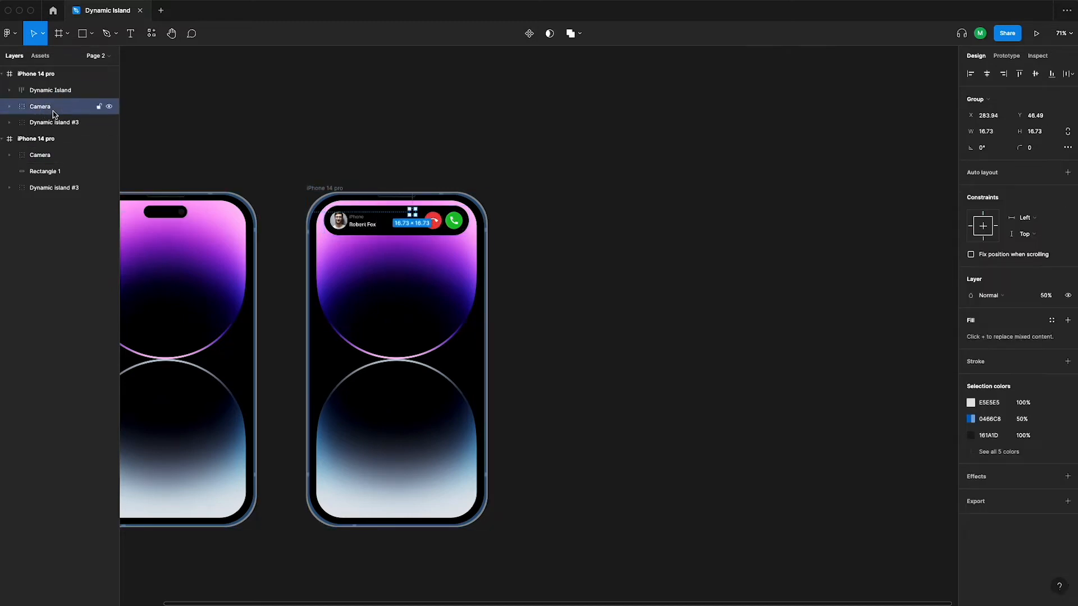
pyautogui.press('super+]')
pyautogui.click(362, 148)
pyautogui.scroll(5, 411, 205)
pyautogui.scroll(-2, 445, 176)
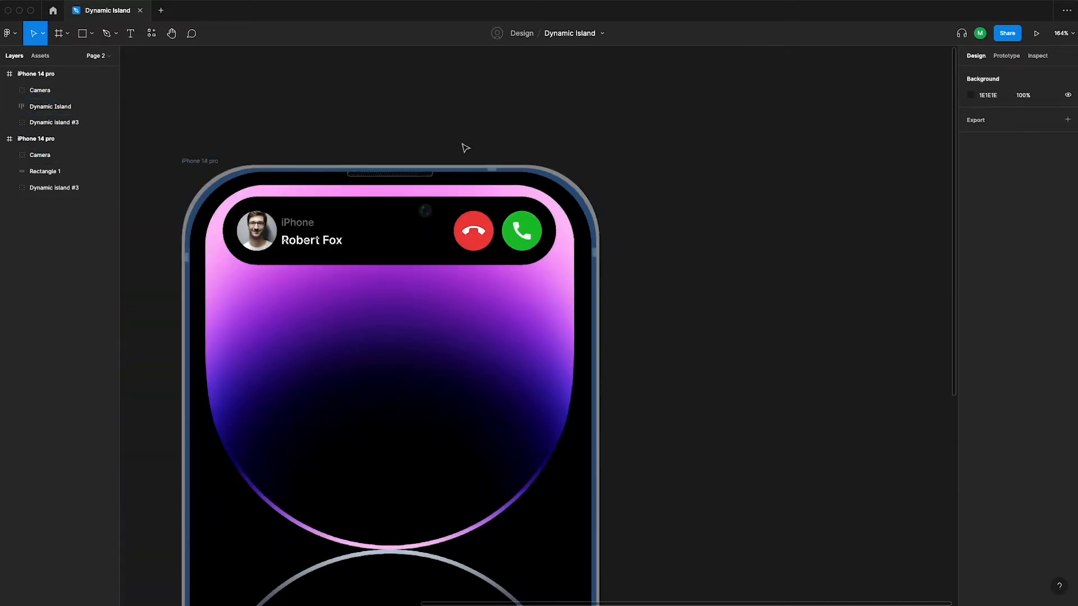
# Duplicate the incoming-call iPhone 14 pro frame
pyautogui.scroll(-5, 478, 277)
pyautogui.click(362, 177)
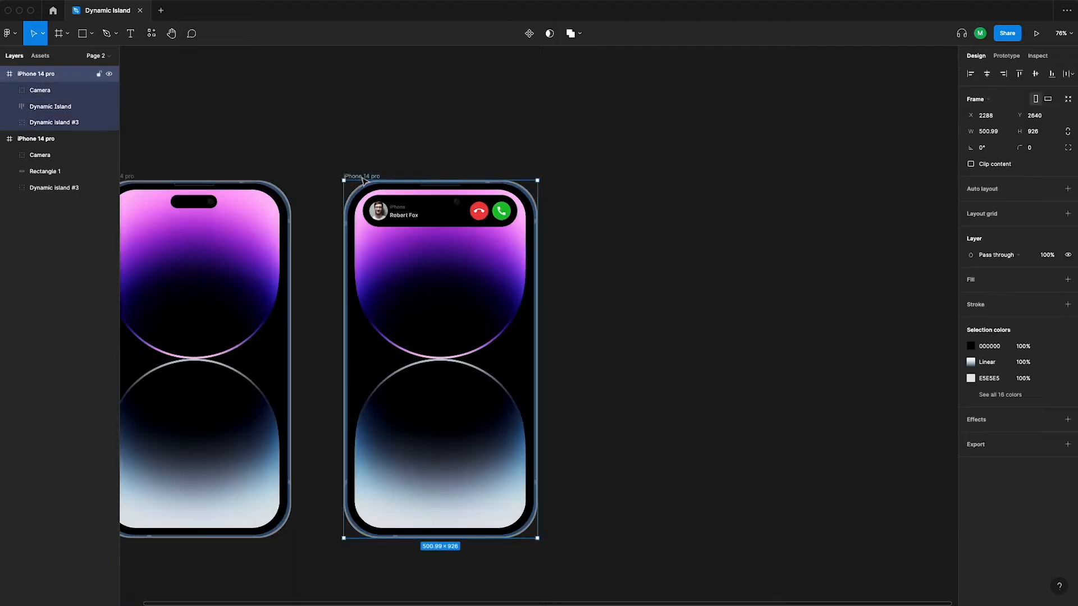
pyautogui.press('super+d')
pyautogui.click(609, 150)
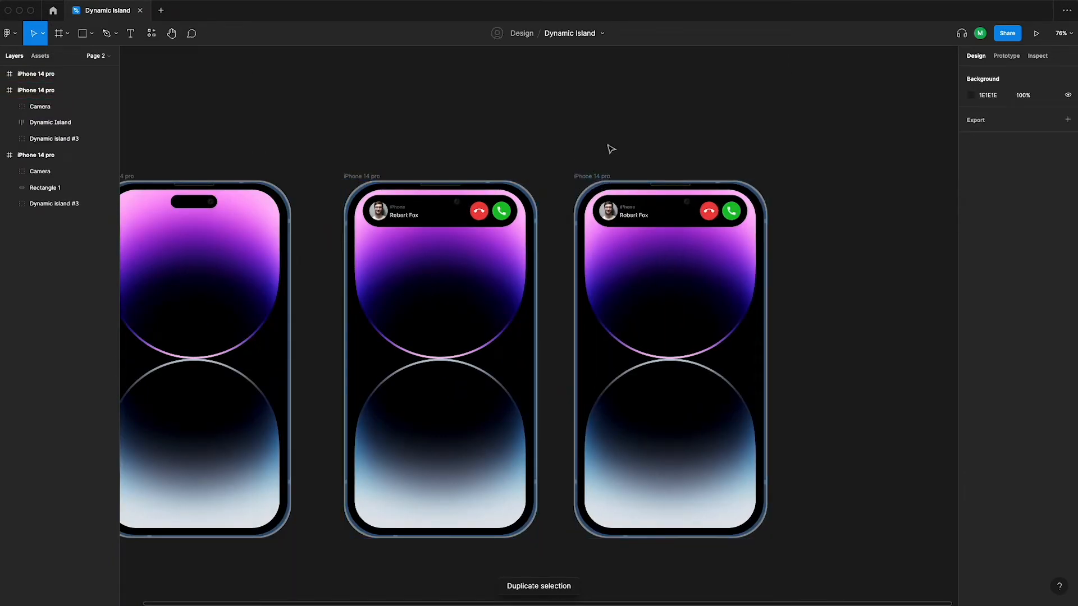
# Set the horizontal constraint of the Dynamic Island to Center in both the incoming-call frame and its duplicate
pyautogui.hscroll(4, 589, 180)
pyautogui.click(570, 211)
pyautogui.click(329, 206)
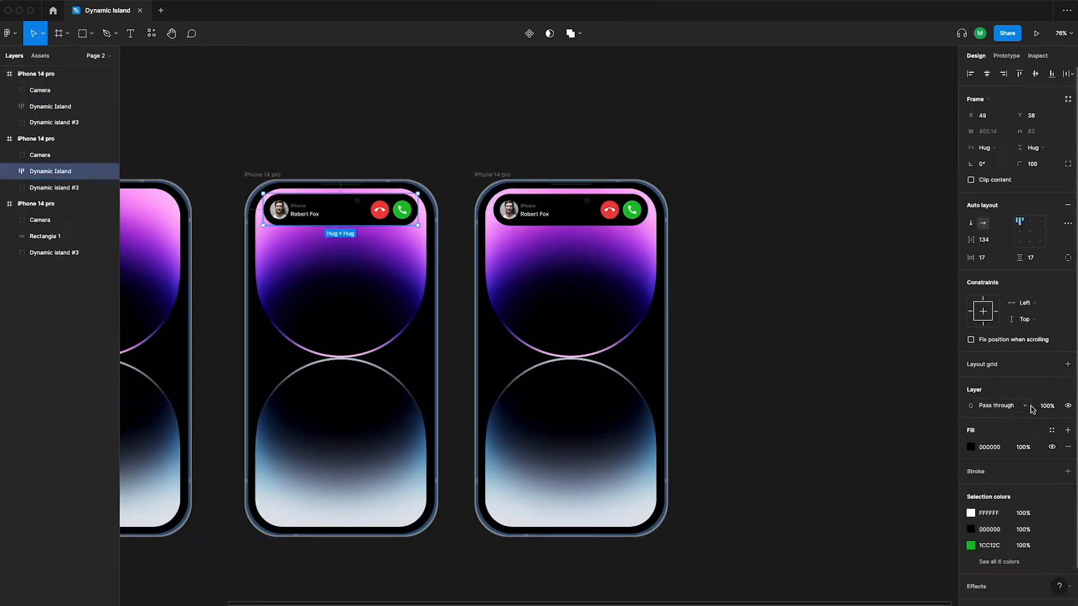
pyautogui.click(1028, 306)
pyautogui.click(1034, 339)
pyautogui.click(589, 215)
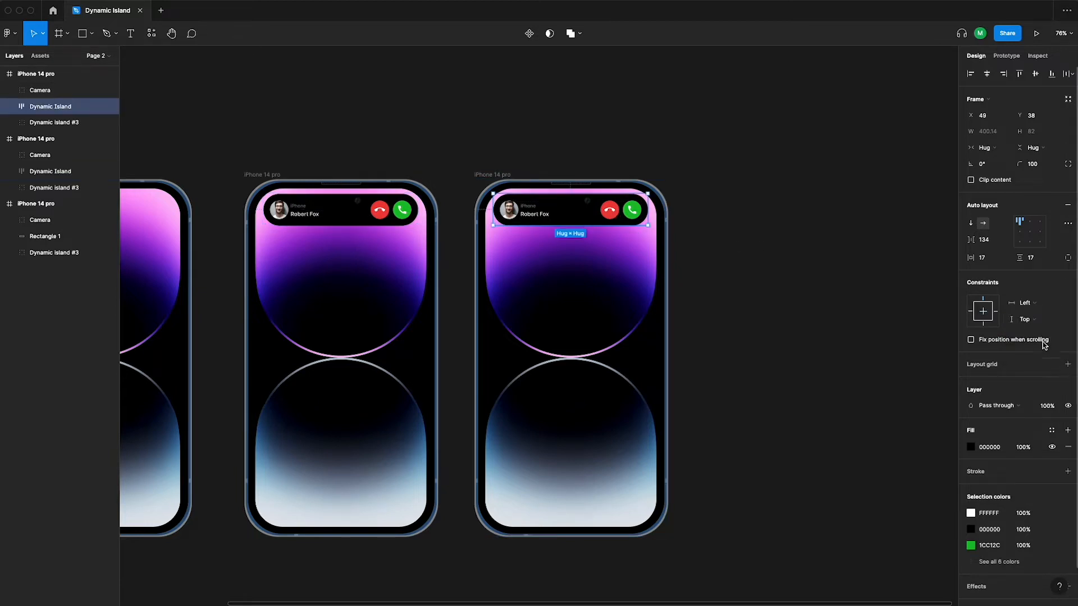
pyautogui.click(1035, 306)
pyautogui.click(1034, 339)
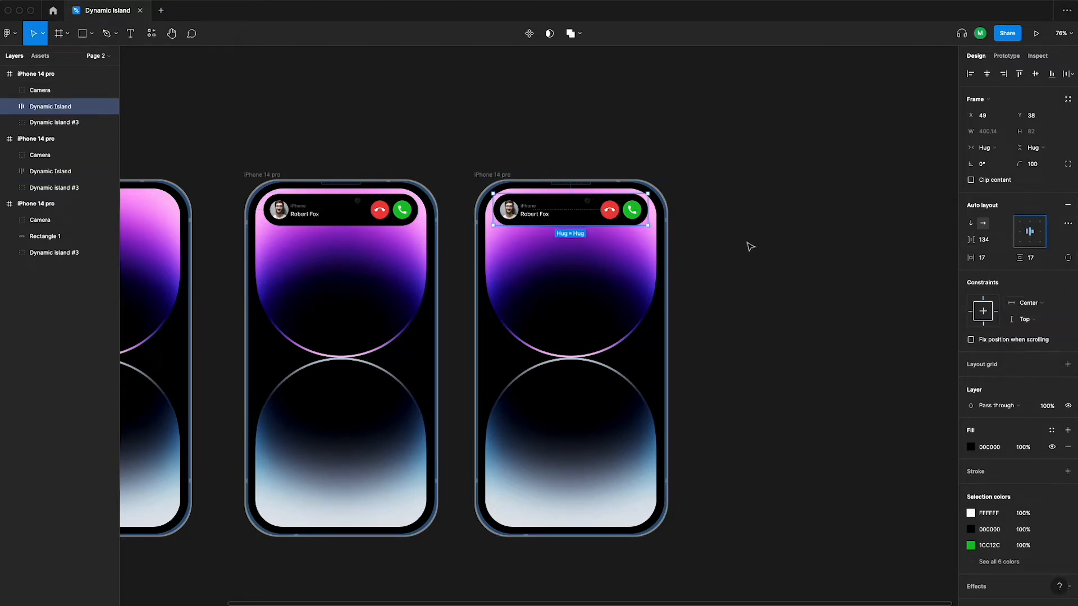
# Center-align the auto layout content of the Dynamic Island in both call frames
pyautogui.click(397, 223)
pyautogui.click(1031, 231)
pyautogui.click(719, 166)
pyautogui.hscroll(1, 604, 251)
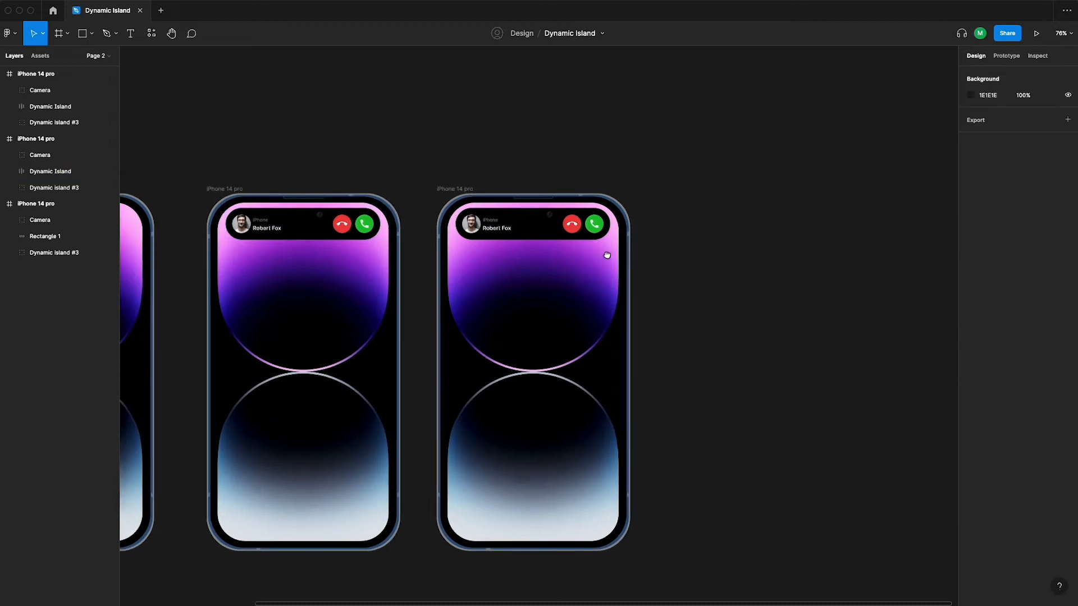
pyautogui.scroll(2, 587, 225)
pyautogui.scroll(4, 581, 224)
pyautogui.doubleClick(580, 224)
pyautogui.doubleClick(417, 231)
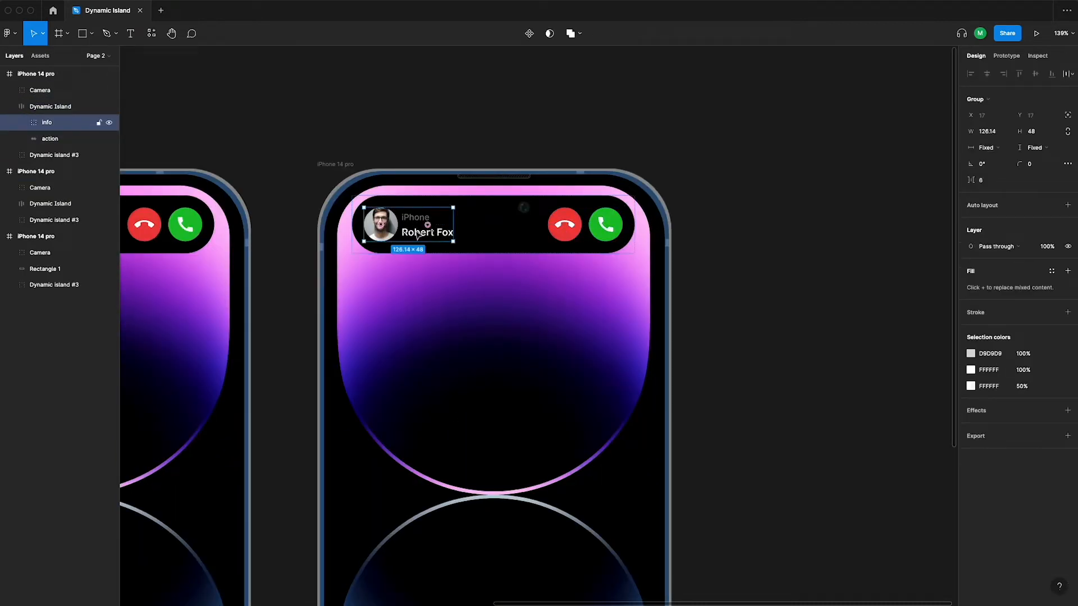
pyautogui.press('Delete')
pyautogui.press('super+z')
# Switch the width and height resizing of the Dynamic Island from Hug to Fixed in both call frames
pyautogui.scroll(-4, 575, 149)
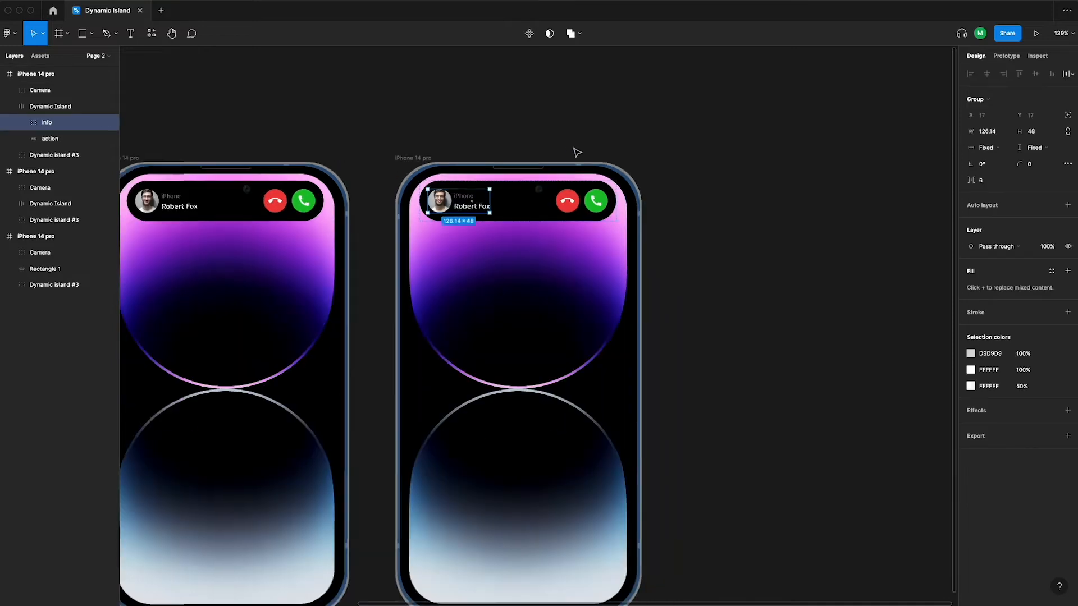
pyautogui.scroll(-3, 577, 151)
pyautogui.click(303, 208)
pyautogui.click(1034, 147)
pyautogui.click(1036, 147)
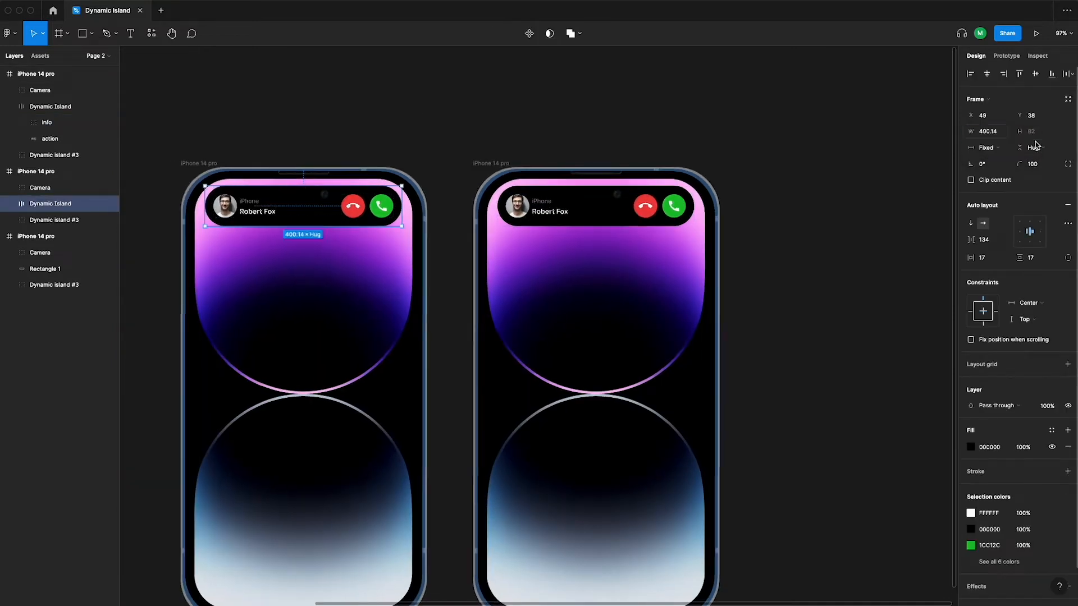
pyautogui.click(1034, 147)
pyautogui.click(1035, 146)
pyautogui.click(698, 108)
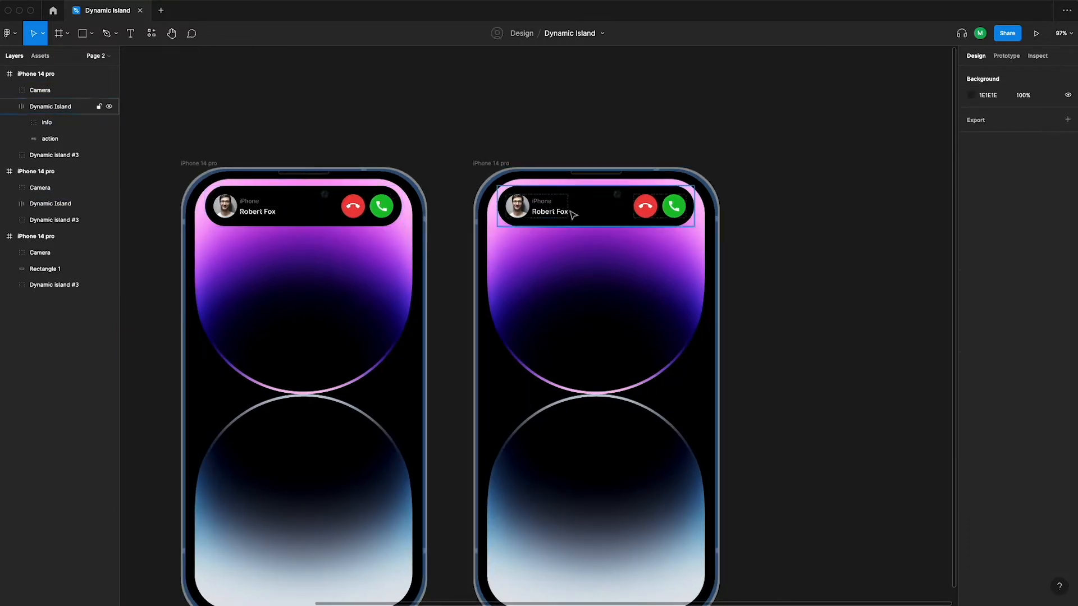
pyautogui.click(573, 214)
pyautogui.click(1035, 147)
pyautogui.click(722, 131)
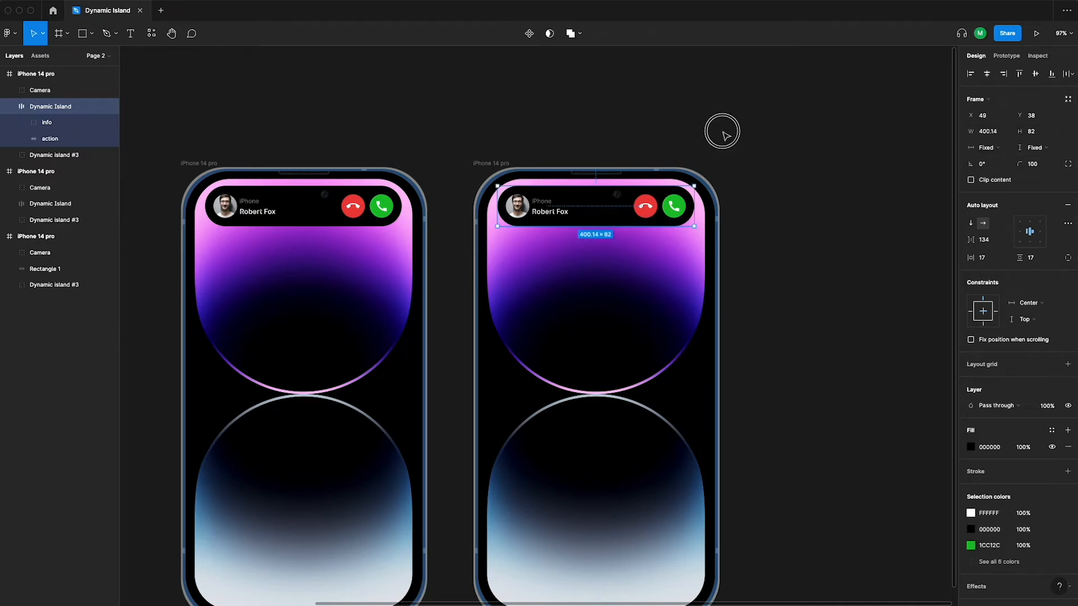
pyautogui.click(723, 131)
# Delete the action vector and the info group from the duplicated frame's Dynamic Island
pyautogui.scroll(5, 780, 185)
pyautogui.doubleClick(584, 233)
pyautogui.press('Delete')
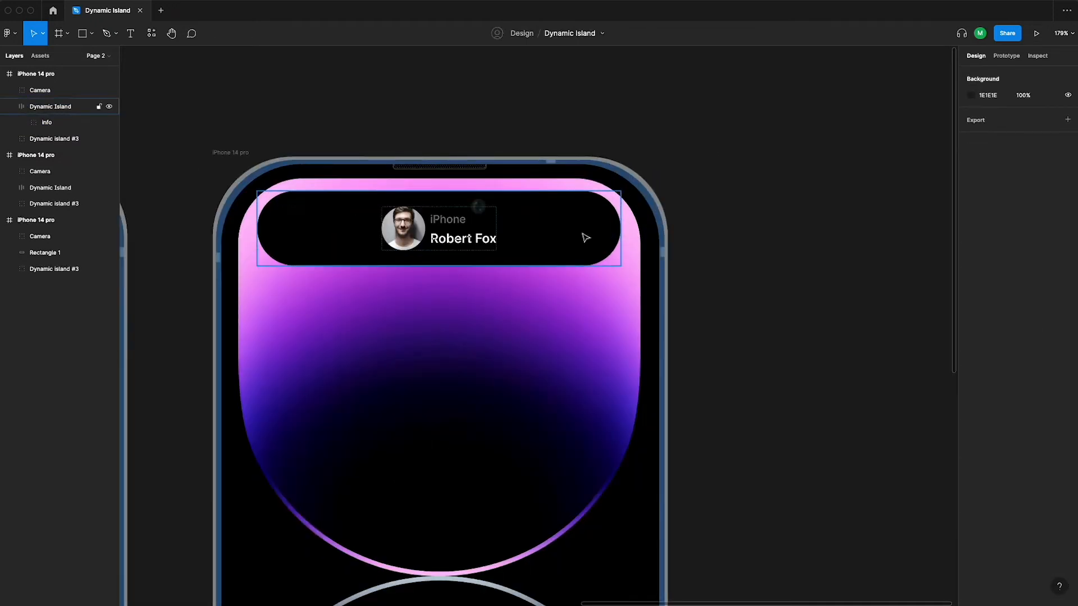
pyautogui.click(430, 243)
pyautogui.click(398, 241)
pyautogui.press('Delete')
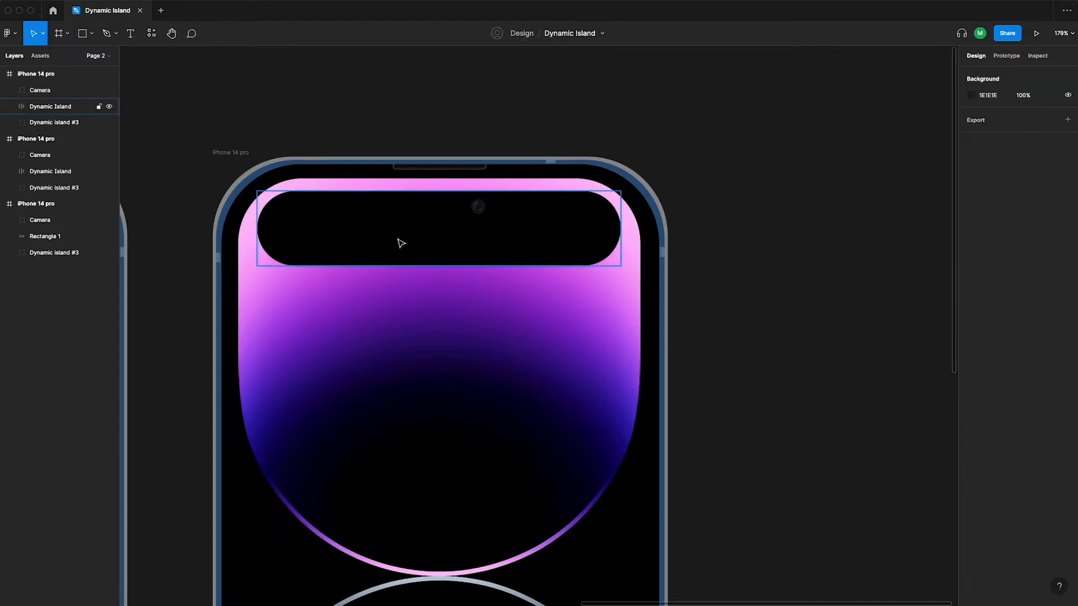
pyautogui.click(500, 140)
# Import the "ic:baseline-call" icon with the Iconify plugin and close the plugin
pyautogui.hscroll(-3, 494, 141)
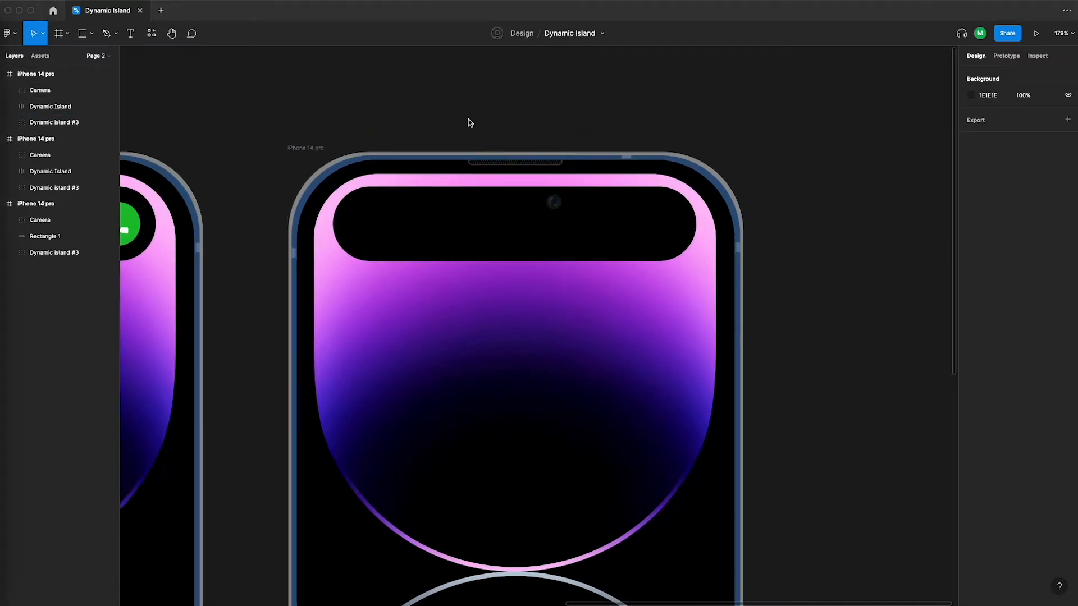
pyautogui.rightClick(469, 121)
pyautogui.moveTo(528, 204)
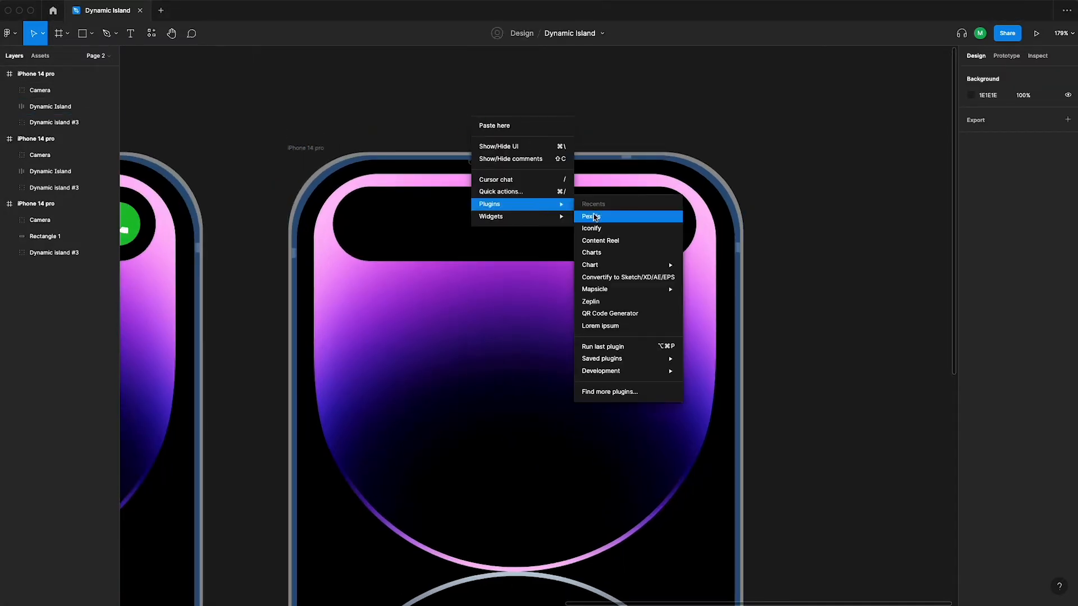
pyautogui.click(589, 214)
pyautogui.scroll(-4, 317, 271)
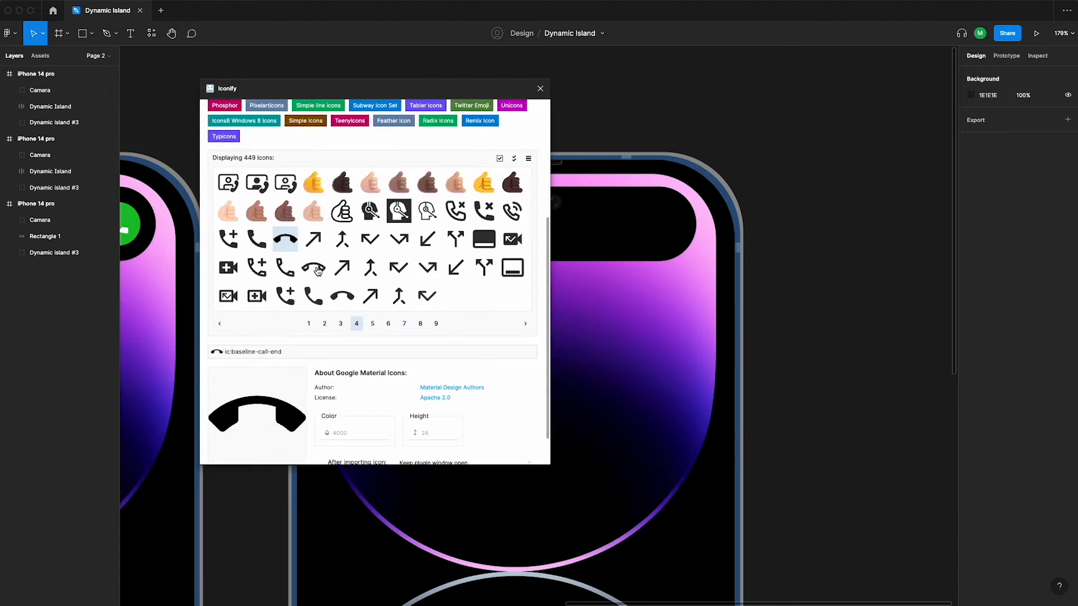
pyautogui.click(257, 241)
pyautogui.scroll(-1, 337, 281)
pyautogui.click(373, 448)
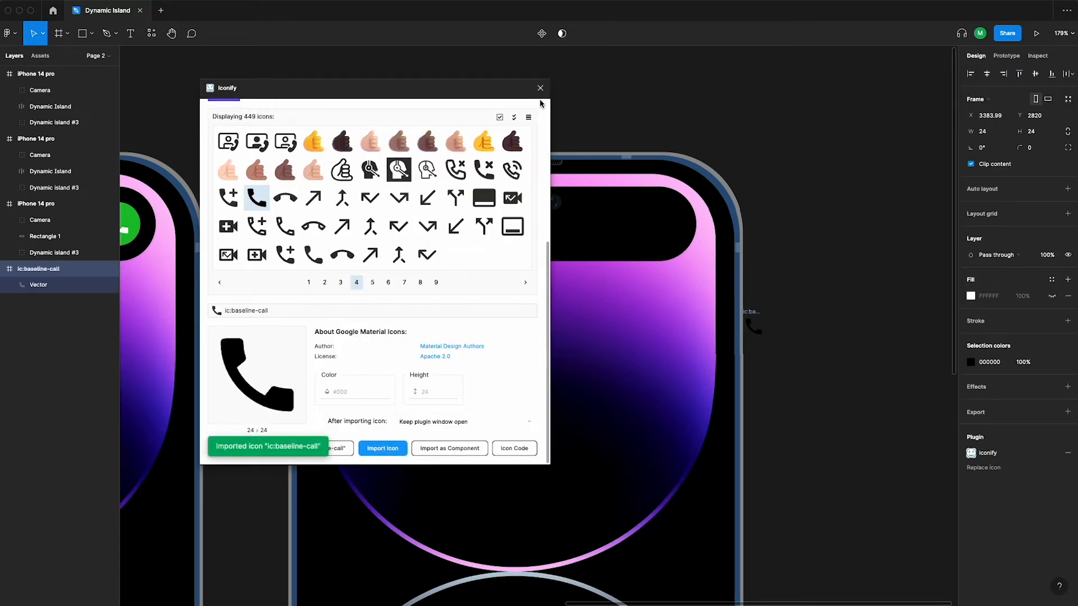
pyautogui.click(540, 88)
# Place the call icon inside the emptied Dynamic Island and set its colour to 1CC12C
pyautogui.moveTo(751, 316); pyautogui.dragTo(454, 212)
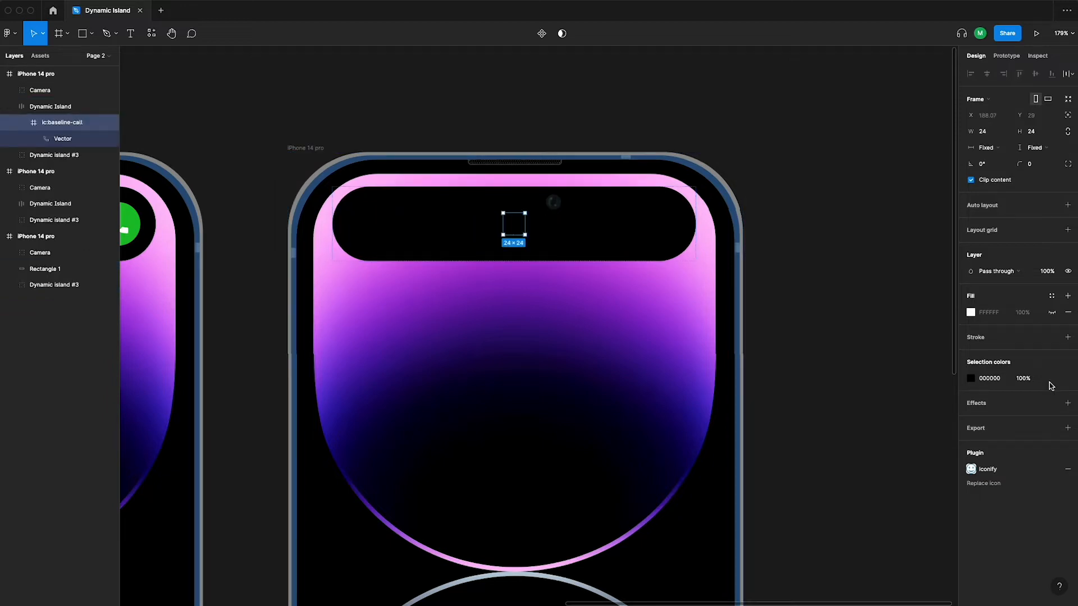
pyautogui.click(986, 384)
pyautogui.write('1cc12c')
pyautogui.press('Return')
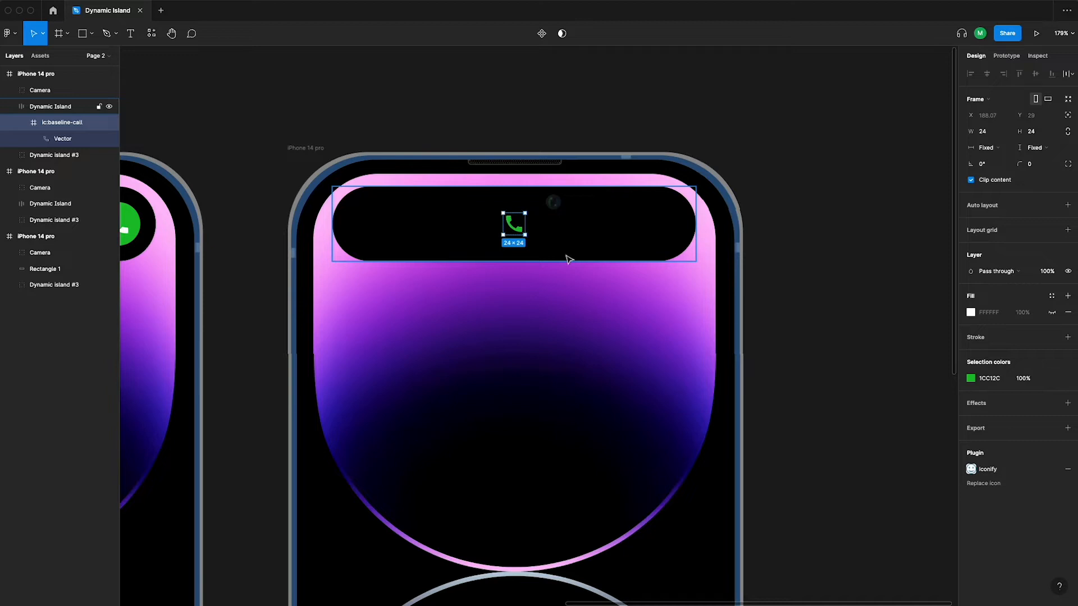
# Set the height of the Dynamic Island holding the call icon to 34
pyautogui.hscroll(-5, 567, 258)
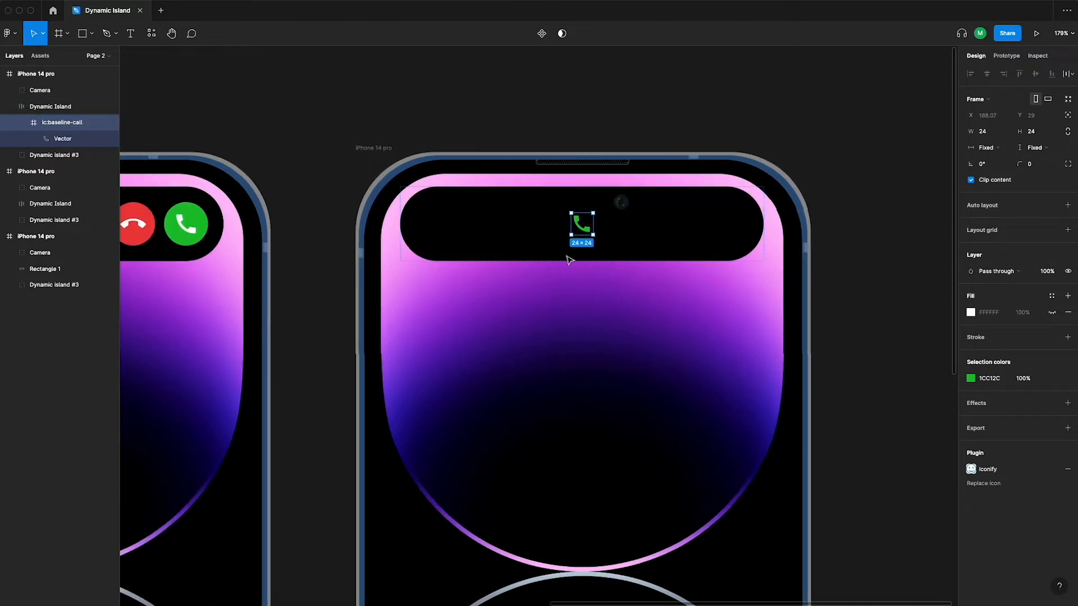
pyautogui.click(479, 251)
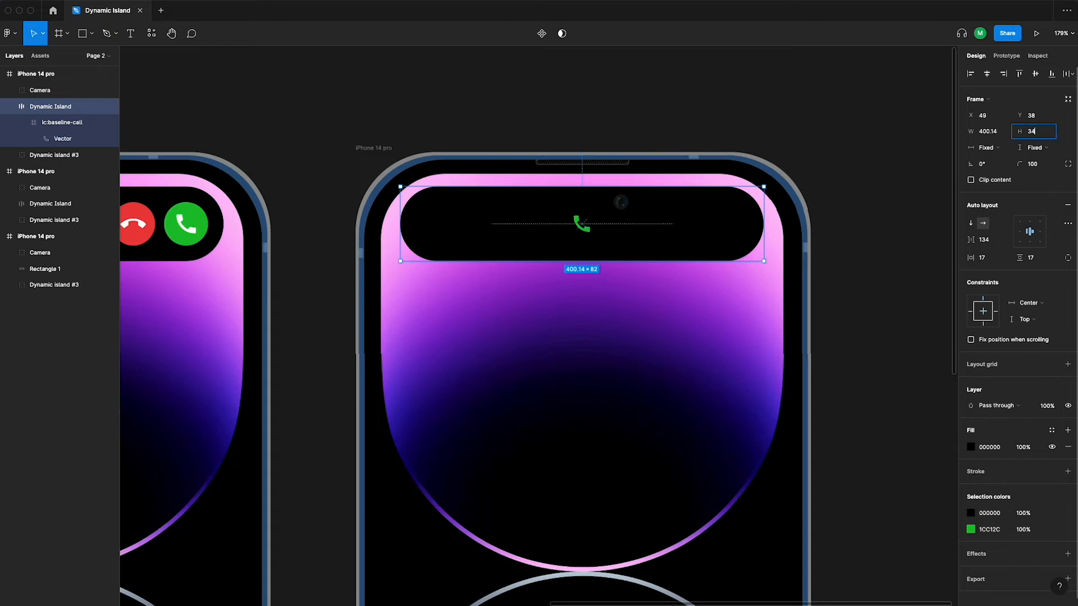
pyautogui.press('Return')
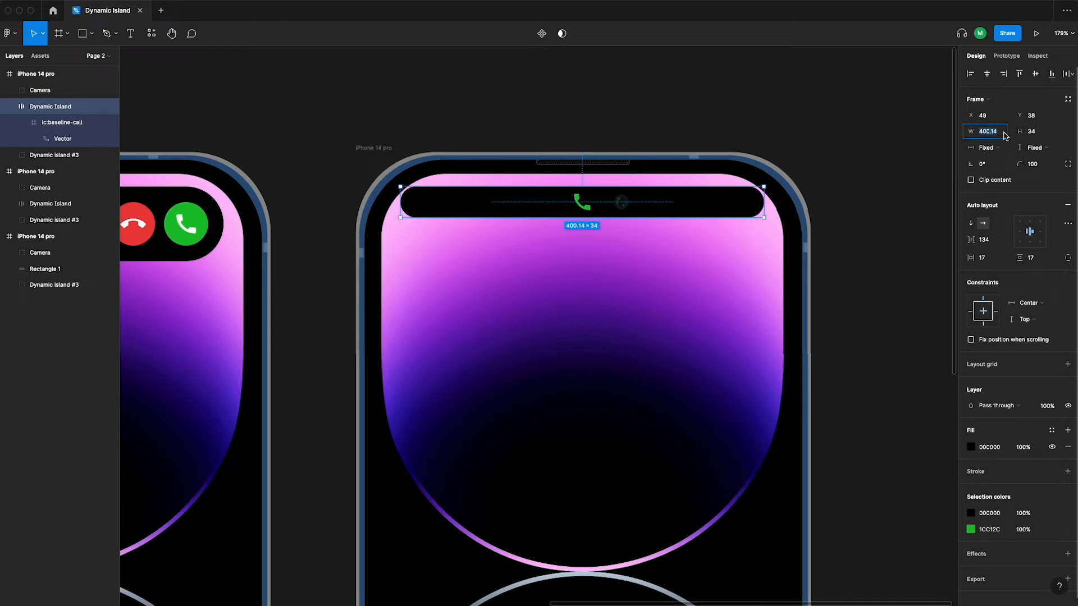
# Set the width of the Dynamic Island holding the call icon to 240 and centre it horizontally in the phone frame
pyautogui.press('Return')
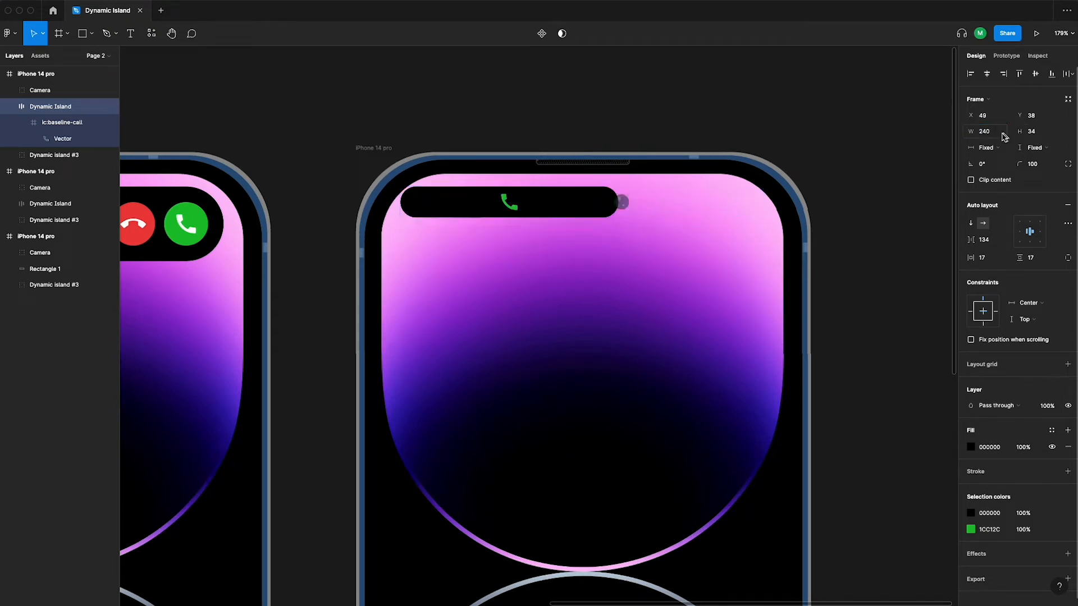
pyautogui.click(988, 75)
pyautogui.click(612, 99)
# Resize the green call icon inside the Dynamic Island to 16 × 16
pyautogui.doubleClick(599, 202)
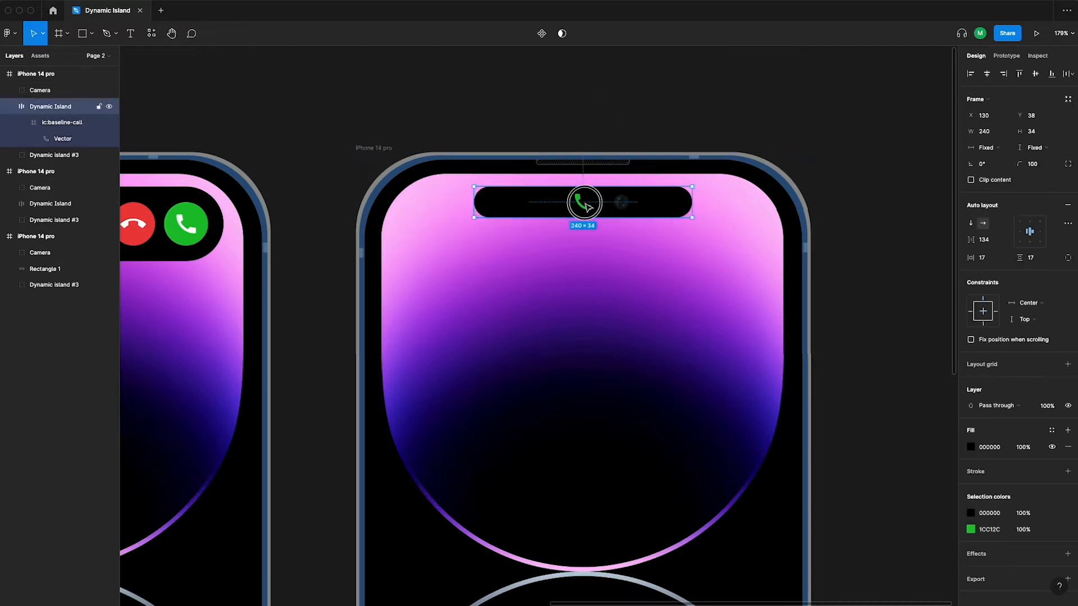
pyautogui.scroll(3, 519, 208)
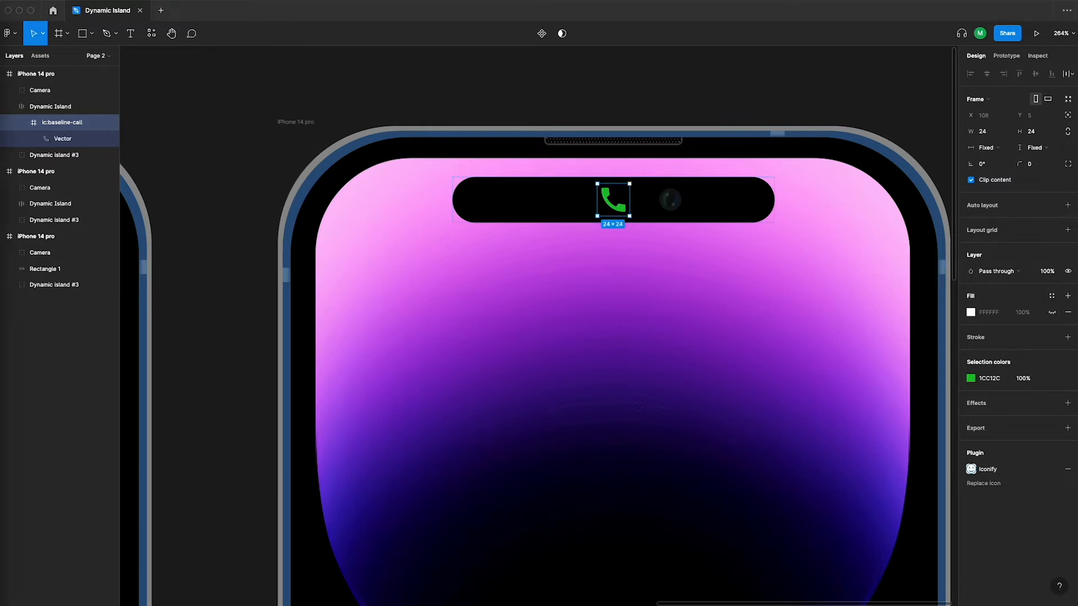
pyautogui.click(1045, 134)
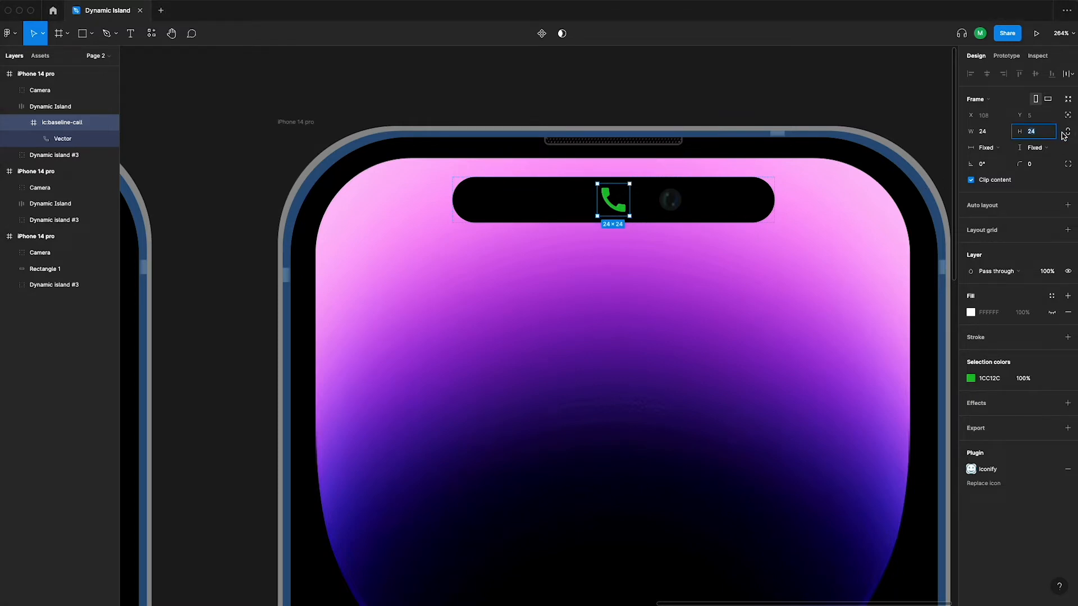
pyautogui.write('16')
pyautogui.press('Return')
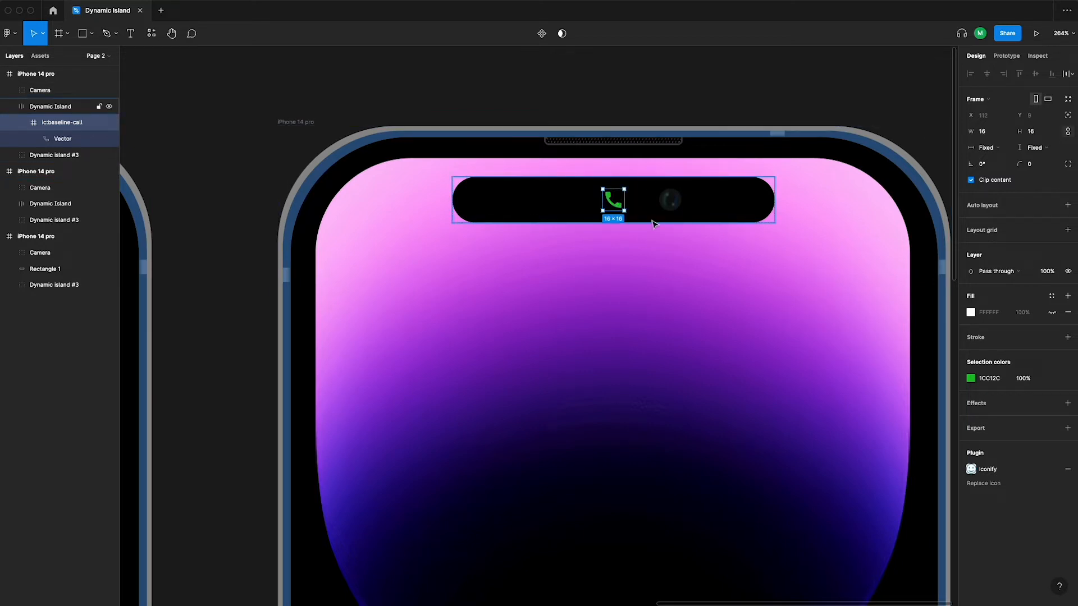
pyautogui.click(648, 69)
# Add the text "0:00" after the call icon in the Dynamic Island and colour it 1CC12C
pyautogui.click(592, 211)
pyautogui.scroll(5, 637, 207)
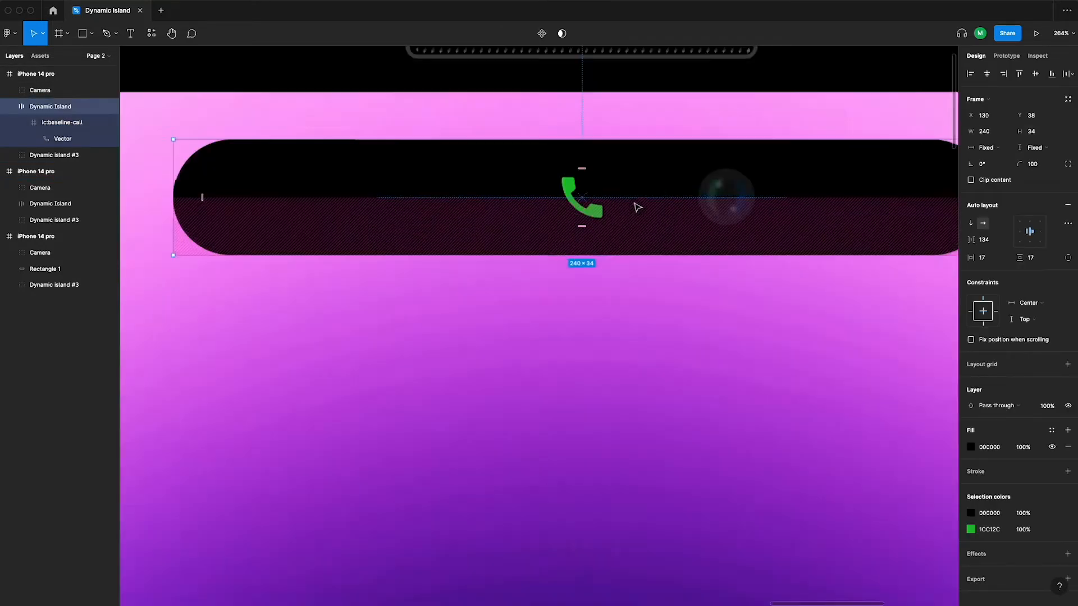
pyautogui.scroll(2, 637, 208)
pyautogui.scroll(-3, 601, 214)
pyautogui.press('t')
pyautogui.click(622, 202)
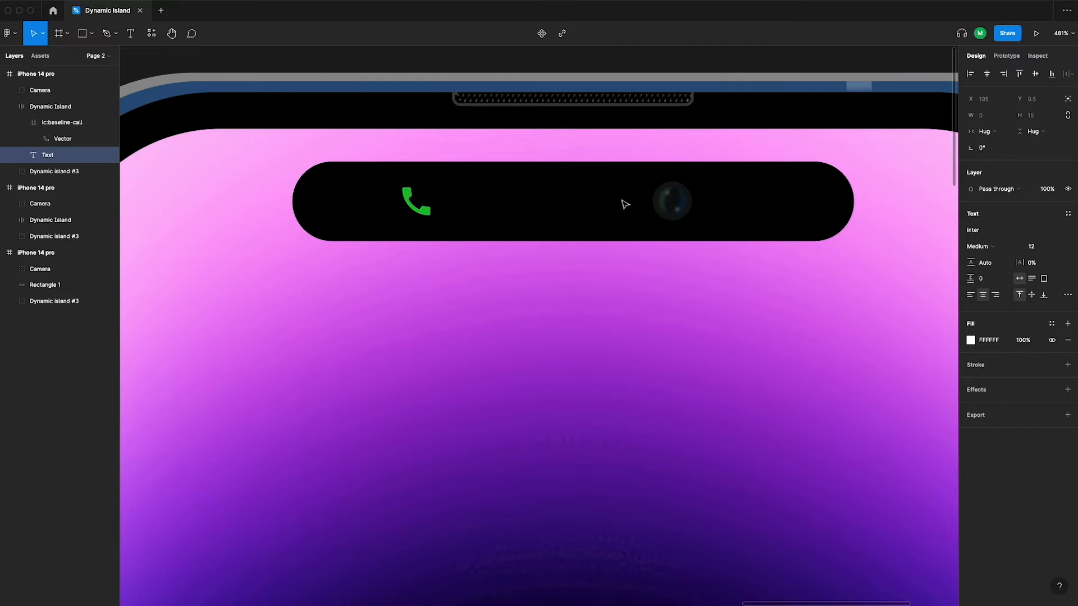
pyautogui.write('0:00')
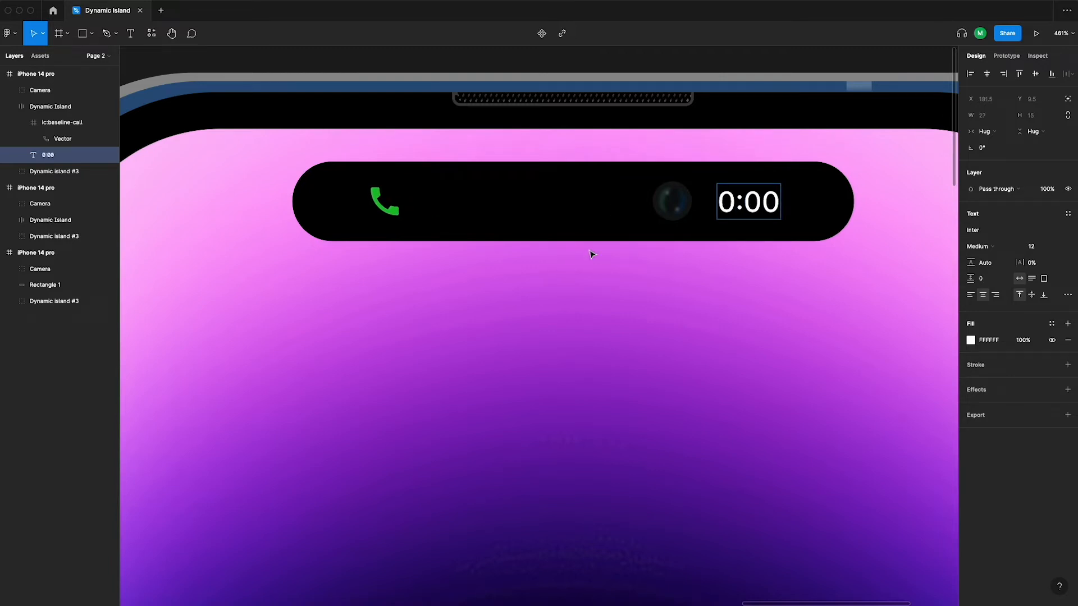
pyautogui.press('Escape')
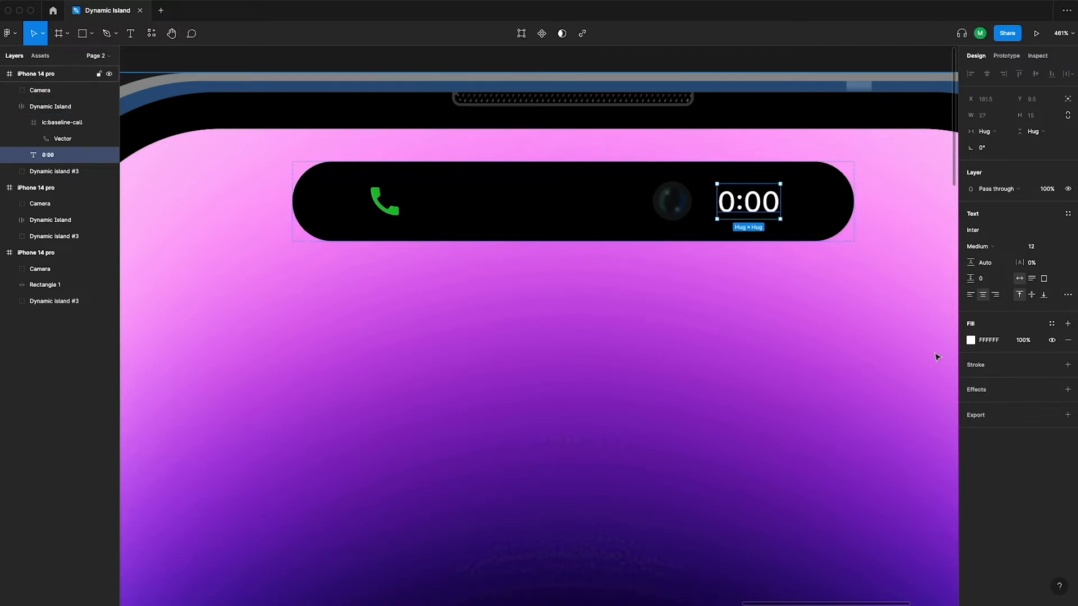
pyautogui.write('1cc12c')
pyautogui.press('Return')
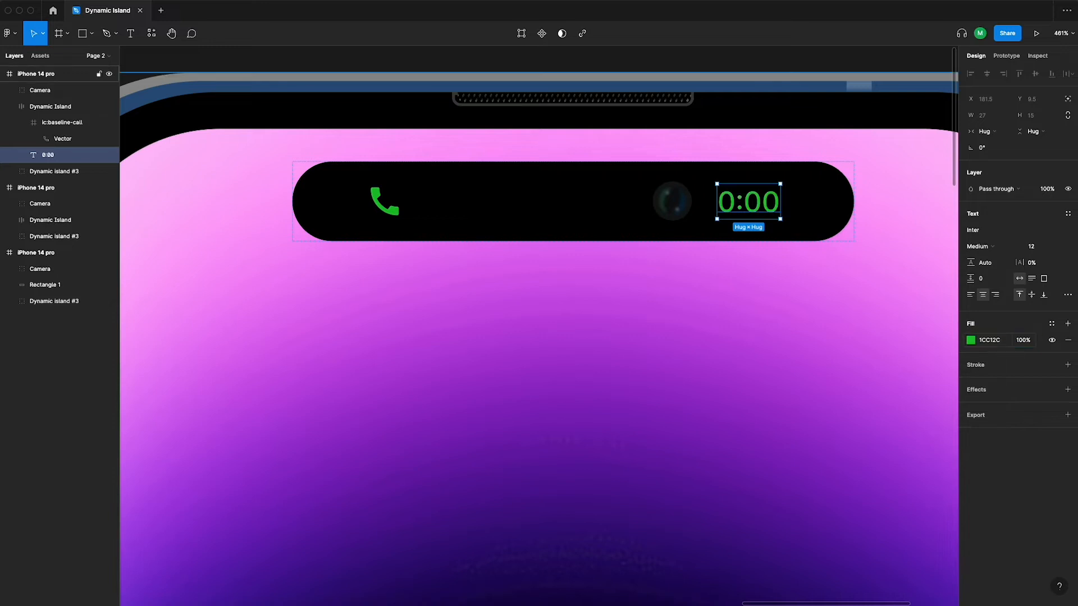
# Remove the frame around the call icon and group the icon with the 0:00 text, spaced 5 apart
pyautogui.click(385, 213)
pyautogui.press('shift+super+g')
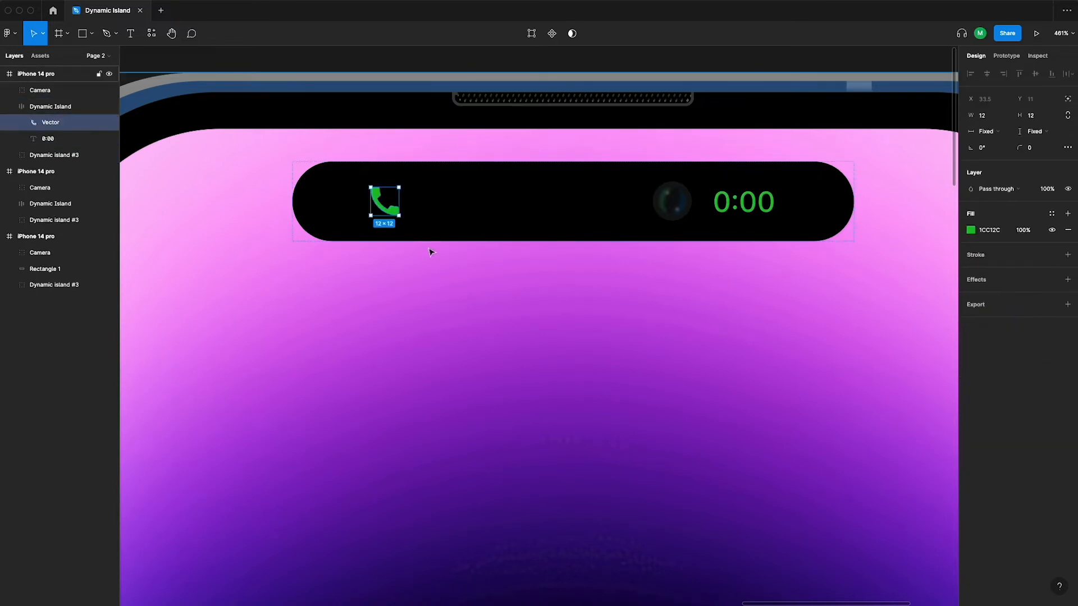
pyautogui.keyDown('shift'); pyautogui.click(729, 212); pyautogui.keyUp('shift')
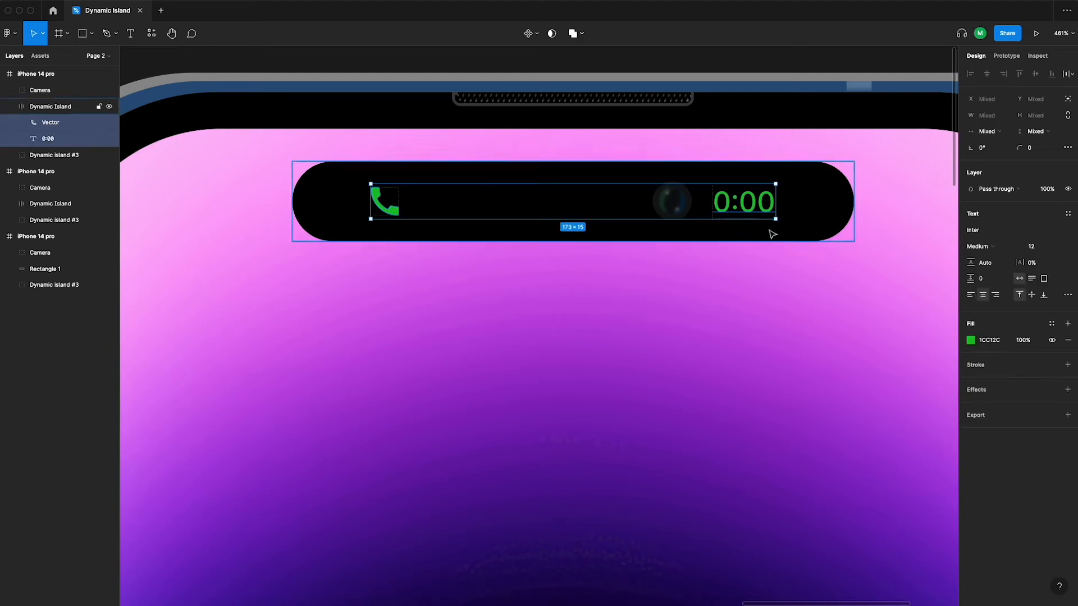
pyautogui.rightClick(741, 214)
pyautogui.click(755, 329)
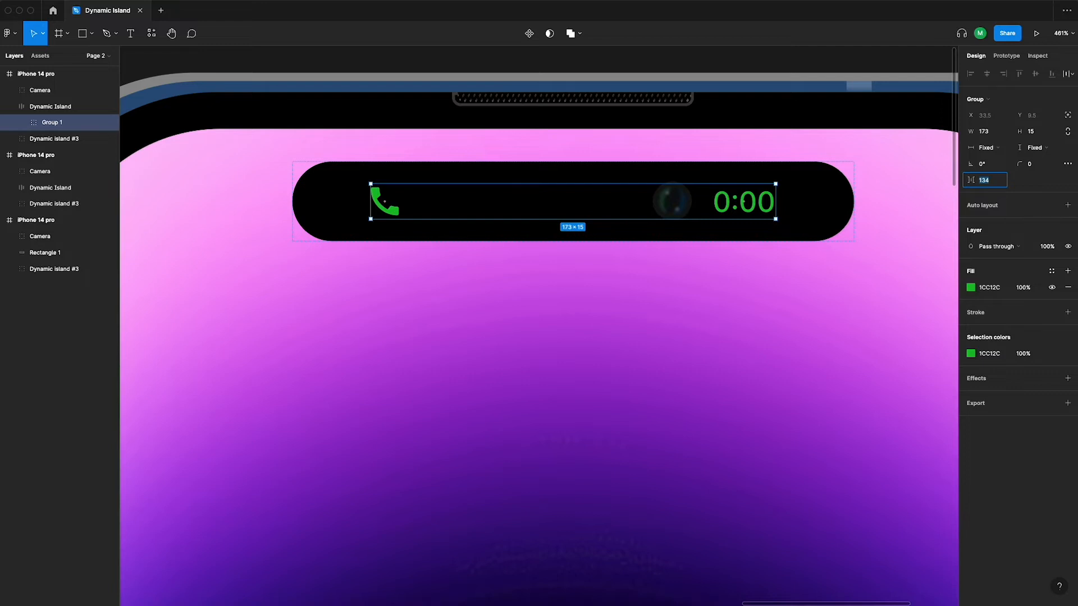
pyautogui.write('5')
pyautogui.press('Return')
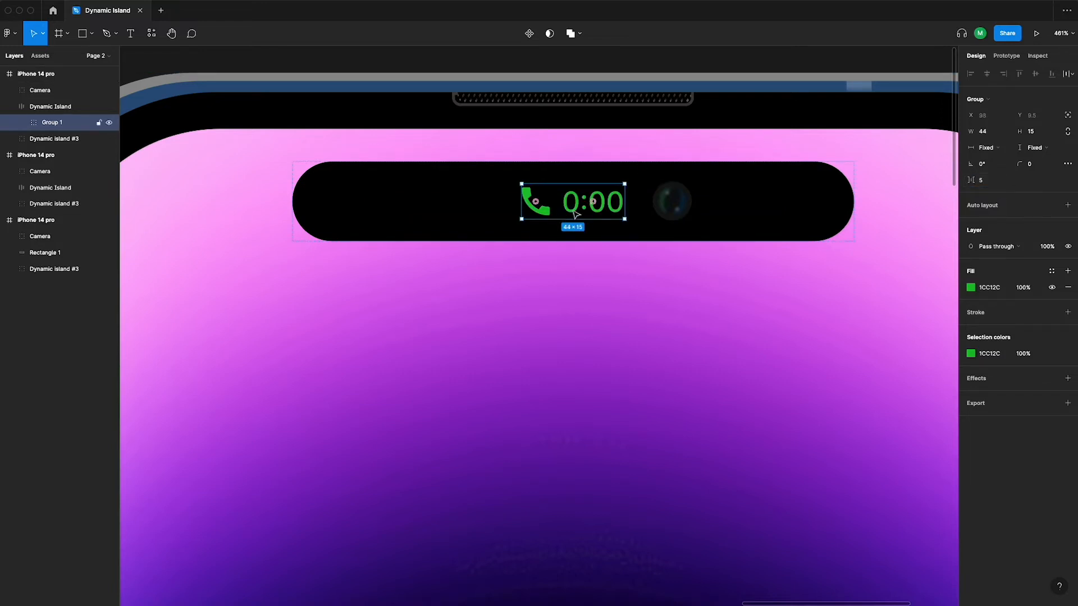
# Flatten the group of call icon and timer into one vector and rename it info
pyautogui.press('super+e')
pyautogui.doubleClick(78, 122)
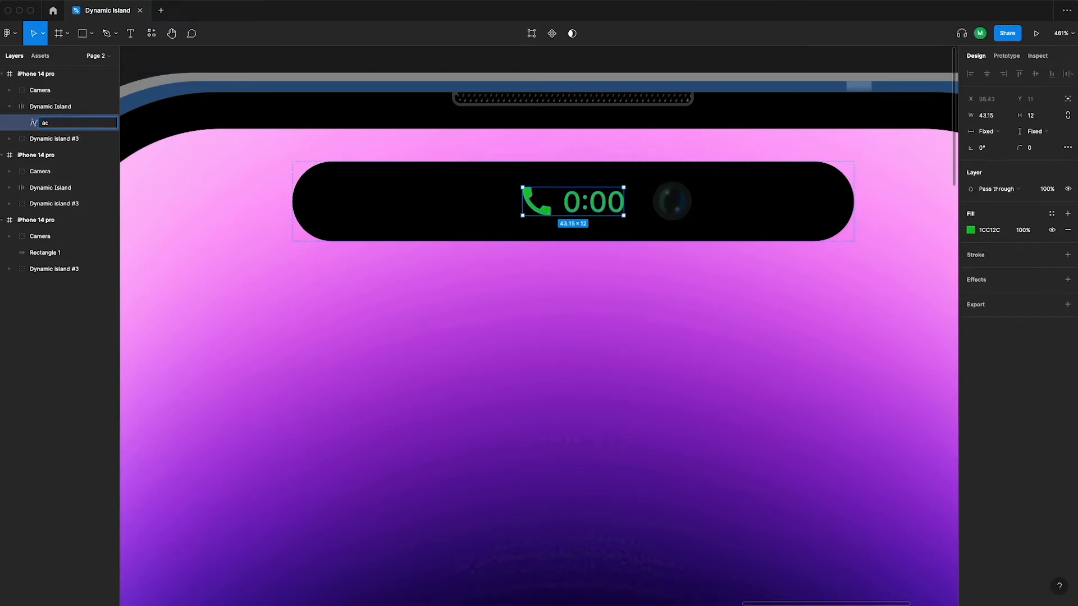
pyautogui.press('Return')
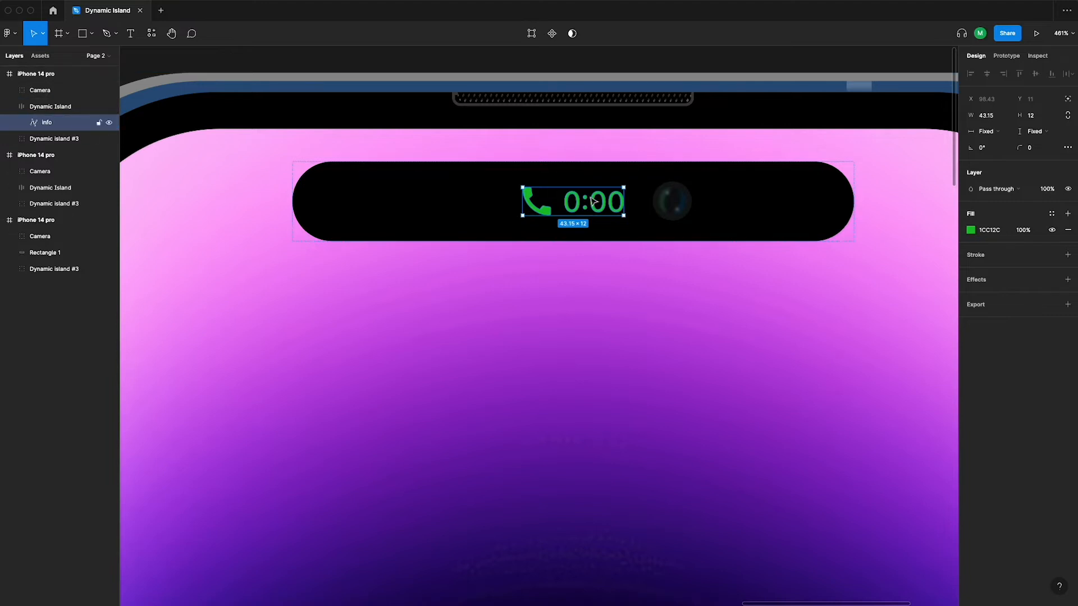
# Draw a thin vertical rectangle of about 1 × 14 inside the Dynamic Island, to the right of the camera
pyautogui.click(777, 221)
pyautogui.moveTo(692, 236); pyautogui.dragTo(683, 240)
pyautogui.scroll(3, 683, 240)
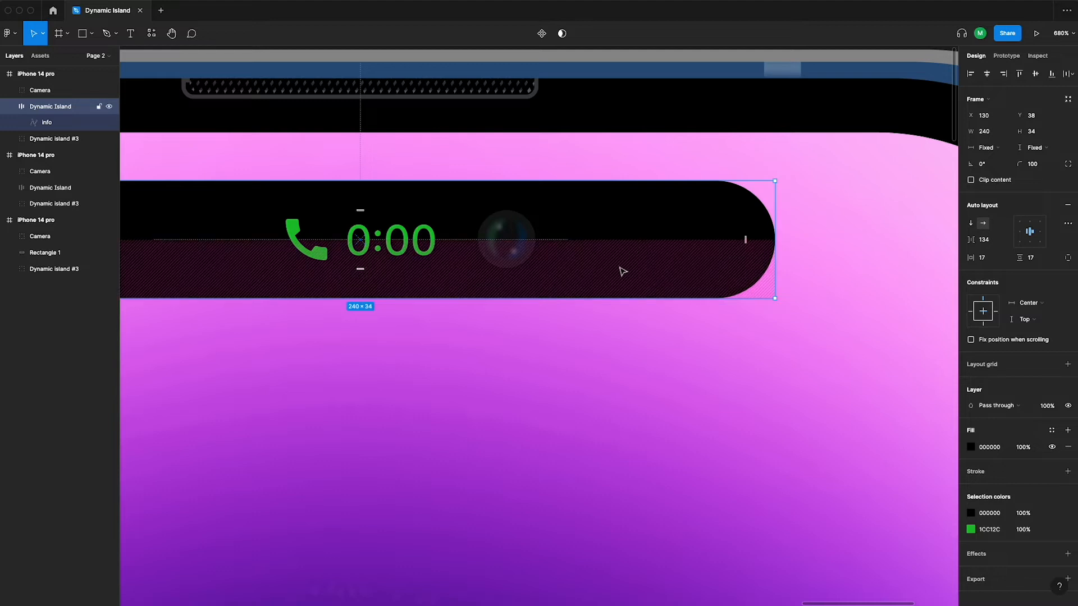
pyautogui.press('r')
pyautogui.moveTo(636, 222); pyautogui.dragTo(632, 270)
pyautogui.press('Escape')
pyautogui.press('Escape')
pyautogui.scroll(5, 674, 247)
pyautogui.click(672, 245)
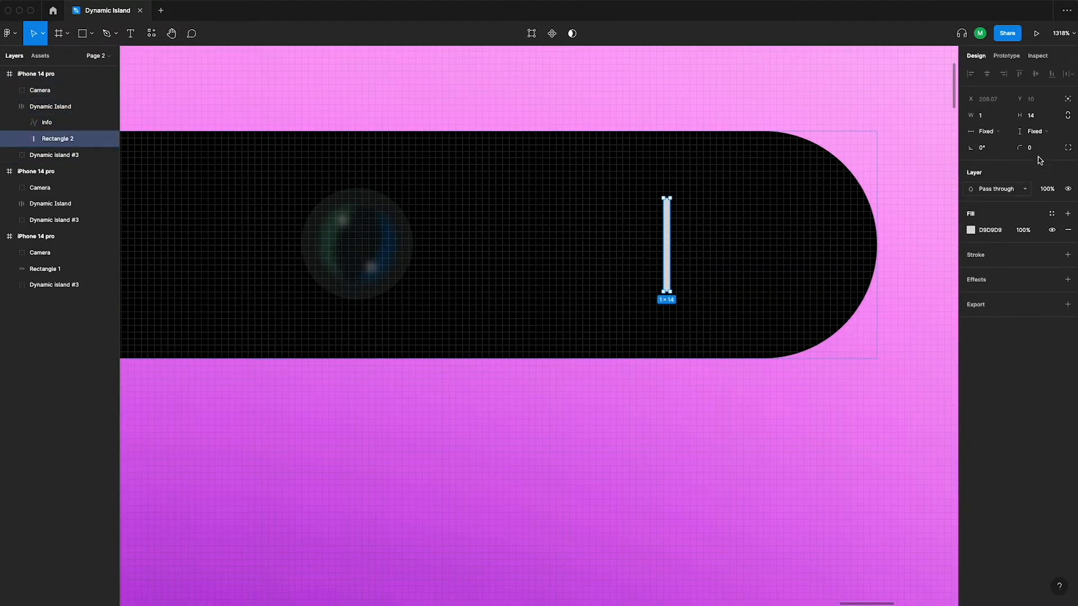
# Set the thin rectangle's size to 2 × 16 and its corner radius to 10
pyautogui.click(1001, 119)
pyautogui.write('2')
pyautogui.press('Return')
pyautogui.click(1043, 116)
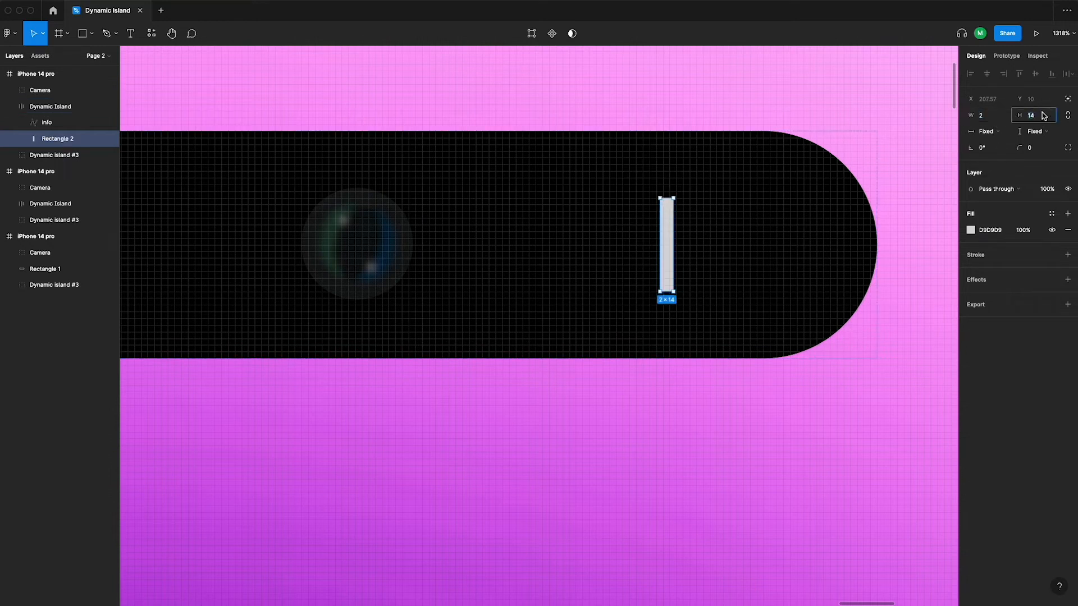
pyautogui.write('16')
pyautogui.press('Return')
pyautogui.click(1046, 150)
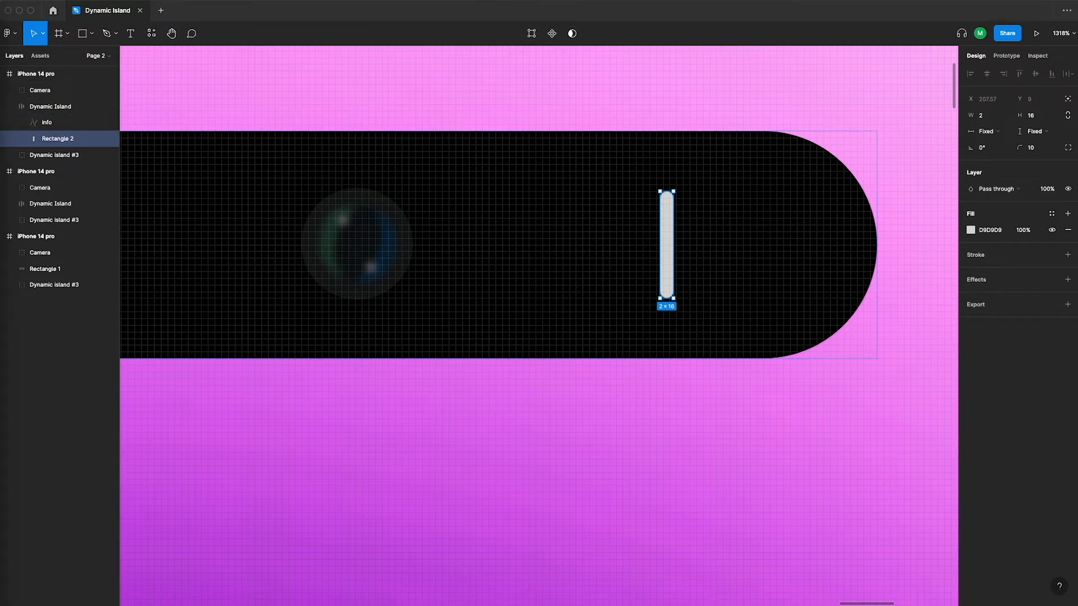
# Put the rounded bar into a group of its own inside the Dynamic Island
pyautogui.click(581, 388)
pyautogui.scroll(3, 679, 360)
pyautogui.scroll(5, 670, 337)
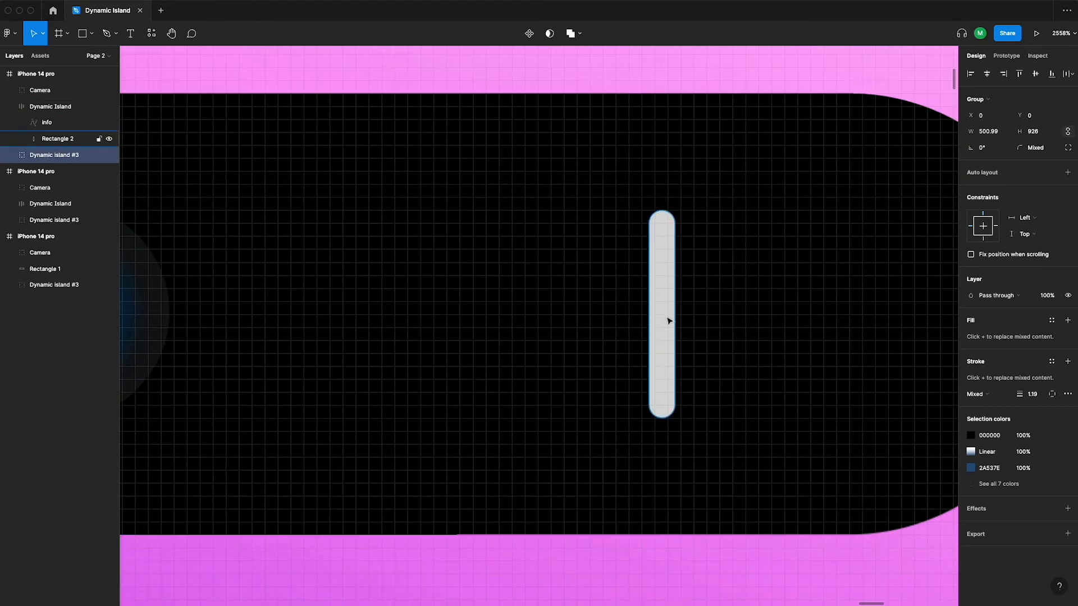
pyautogui.click(616, 282)
pyautogui.rightClick(616, 282)
pyautogui.click(639, 391)
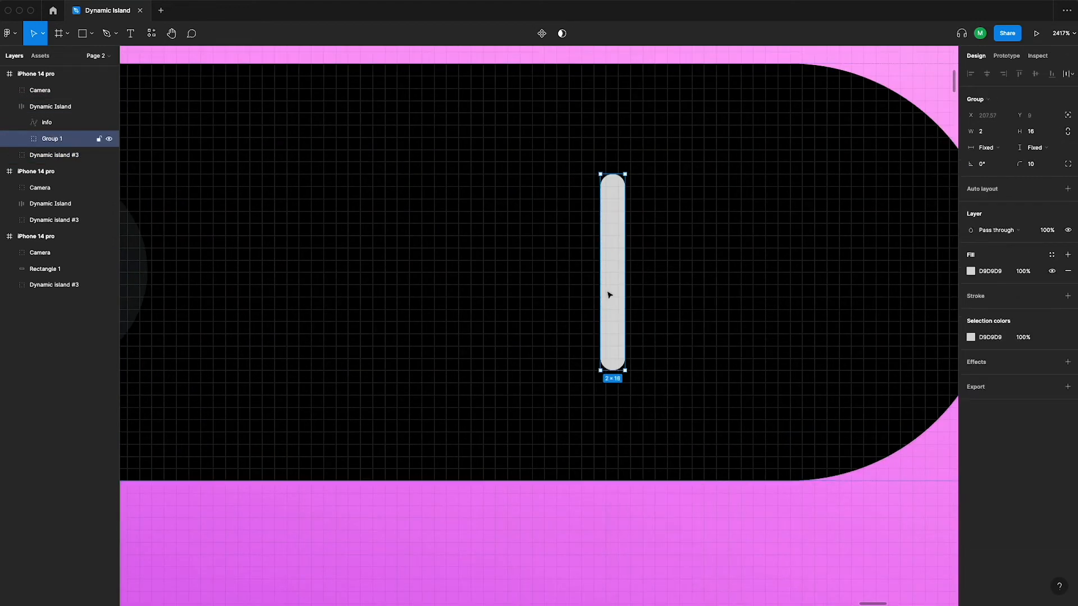
pyautogui.click(21, 140)
# Duplicate the bar inside its group, beside the original, and set the copy's height to 12
pyautogui.doubleClick(612, 279)
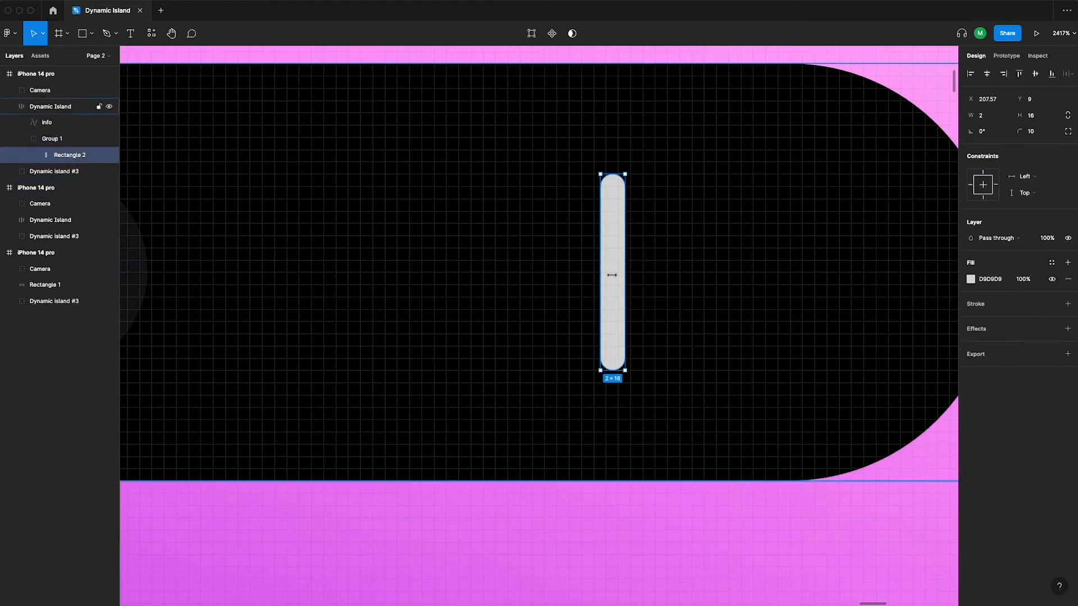
pyautogui.press('super+d')
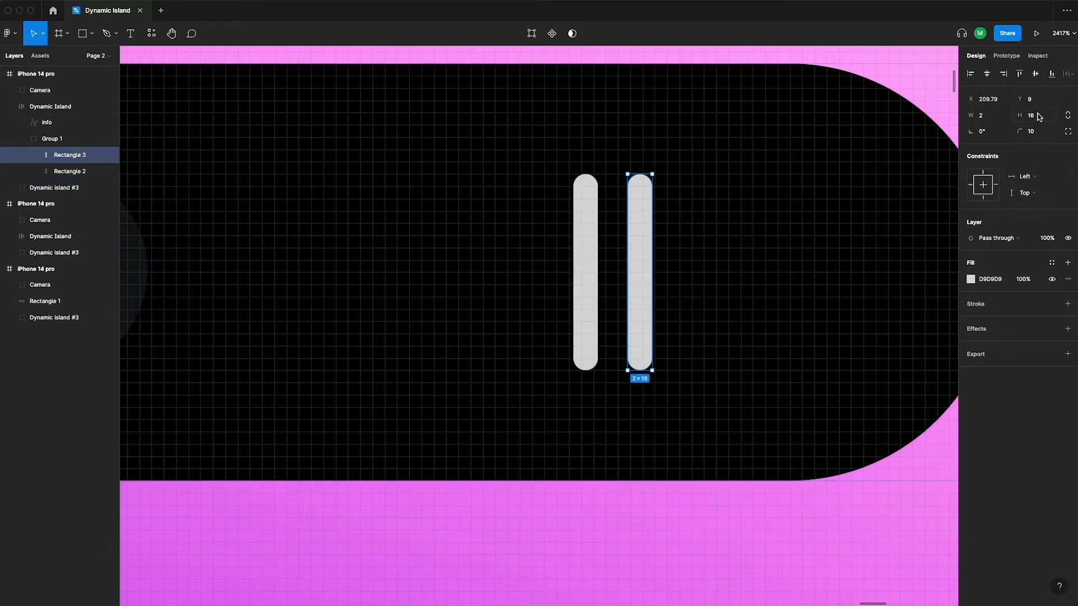
pyautogui.write('11')
pyautogui.press('Return')
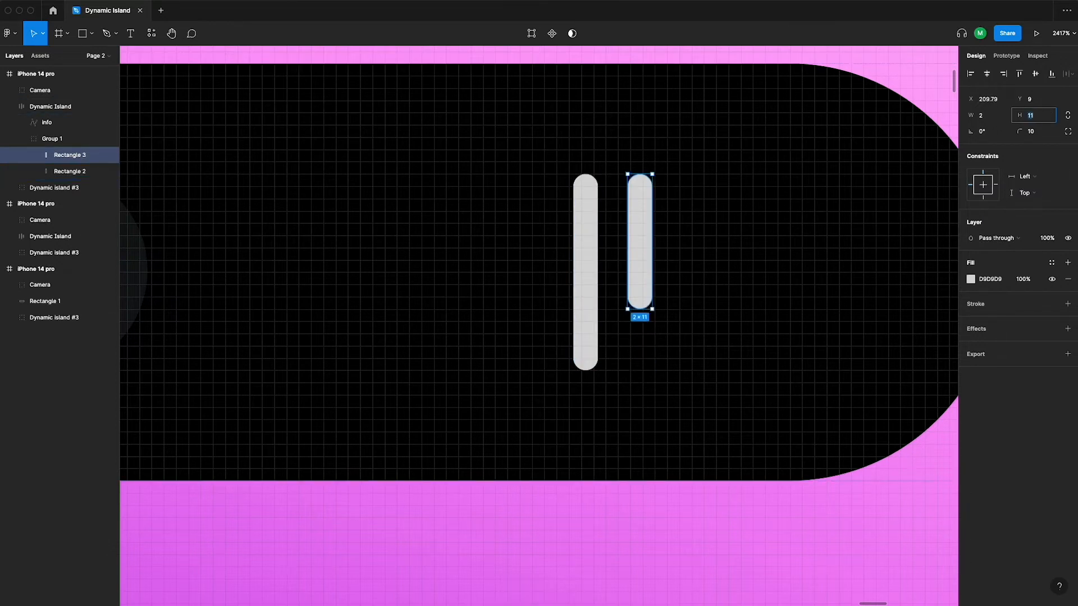
pyautogui.press('Up')
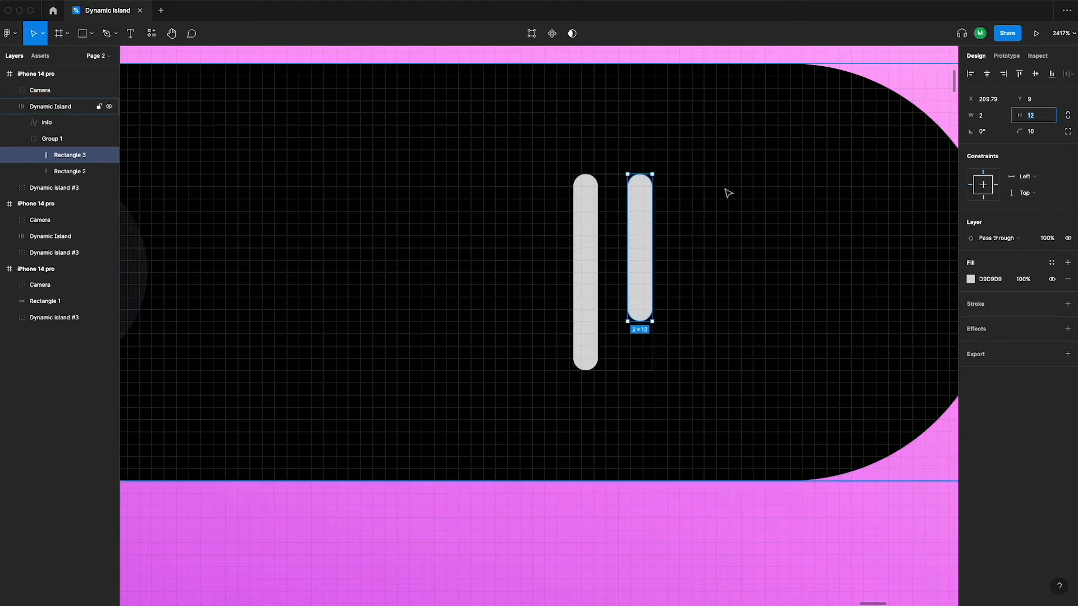
# Align the tall bar and the shorter bar on their vertical centres
pyautogui.click(595, 253)
pyautogui.click(646, 261)
pyautogui.keyDown('shift'); pyautogui.click(576, 289); pyautogui.keyUp('shift')
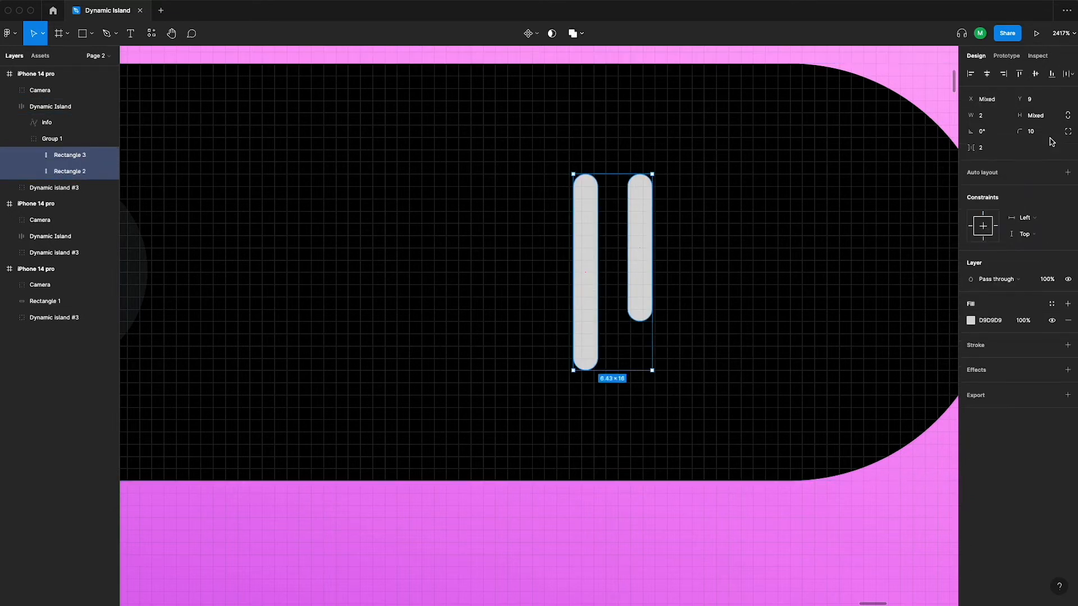
pyautogui.click(1037, 75)
pyautogui.keyDown('shift'); pyautogui.click(580, 279); pyautogui.keyUp('shift')
pyautogui.keyDown('shift'); pyautogui.click(584, 279); pyautogui.keyUp('shift')
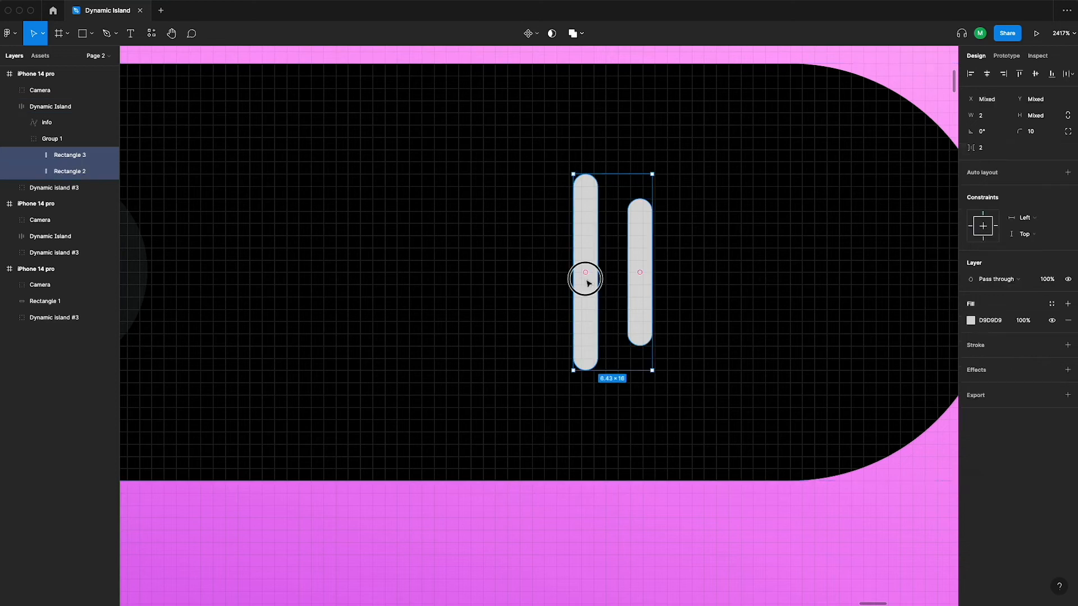
# Duplicate the shorter bar to its right as a third bar and select all three bars
pyautogui.click(647, 263)
pyautogui.press('super+d')
pyautogui.moveTo(653, 276); pyautogui.dragTo(681, 272)
pyautogui.press('super+a')
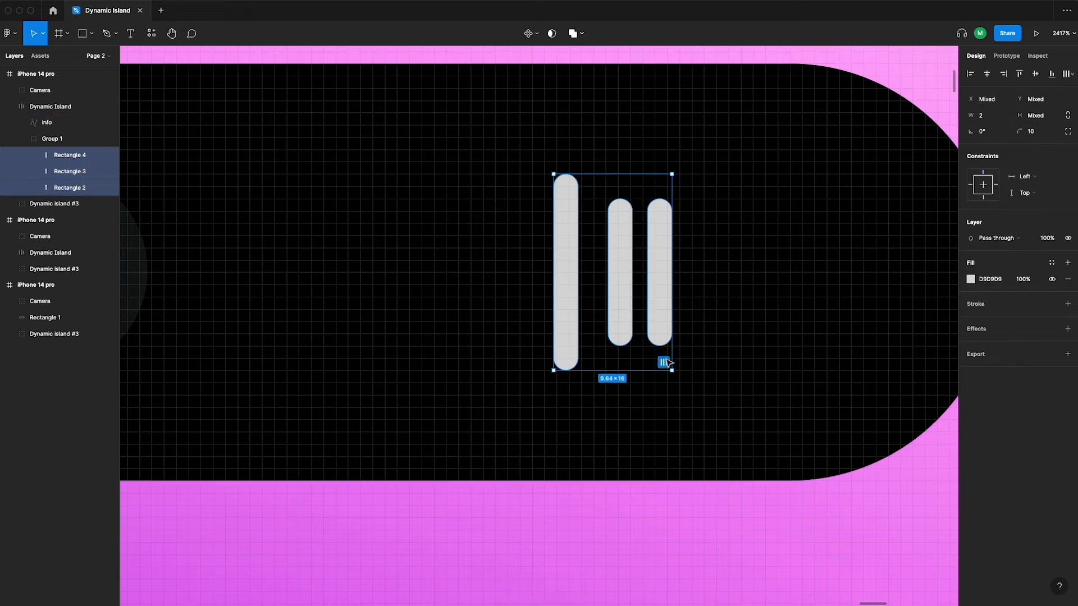
# Distribute the three bars evenly with a horizontal spacing of 2
pyautogui.click(664, 363)
pyautogui.click(991, 148)
pyautogui.write('3')
pyautogui.press('Return')
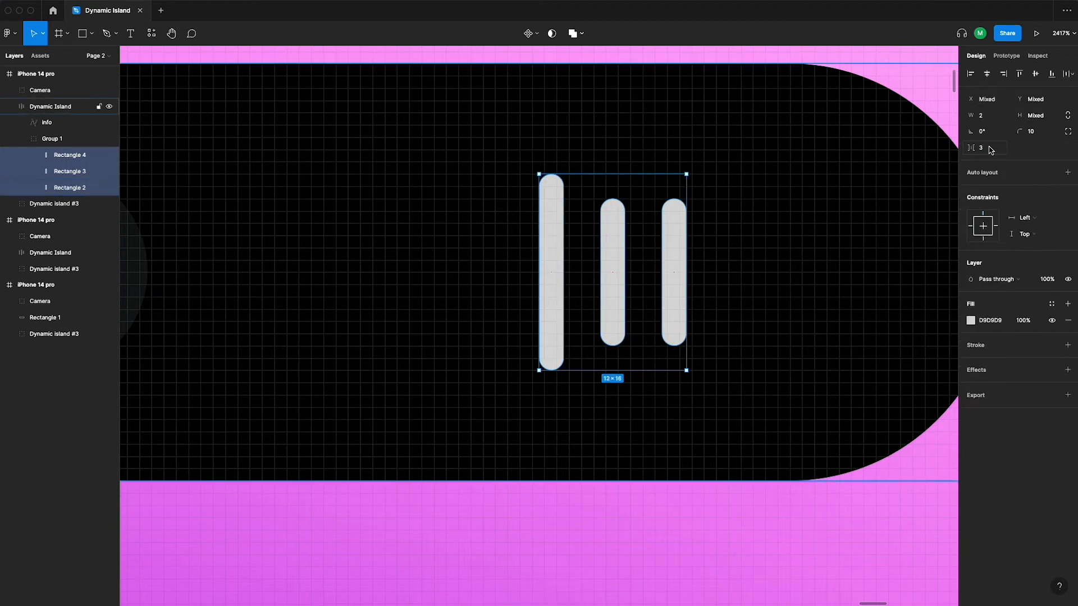
pyautogui.click(991, 151)
pyautogui.write('2')
pyautogui.press('Return')
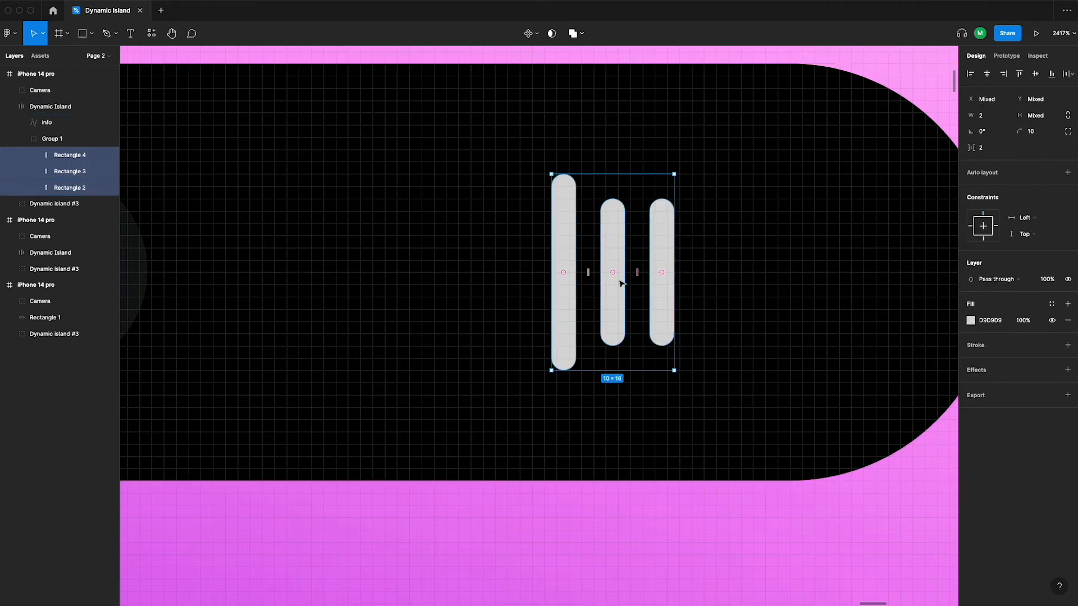
# Set the height of the rightmost bar to 6
pyautogui.click(668, 284)
pyautogui.click(1033, 116)
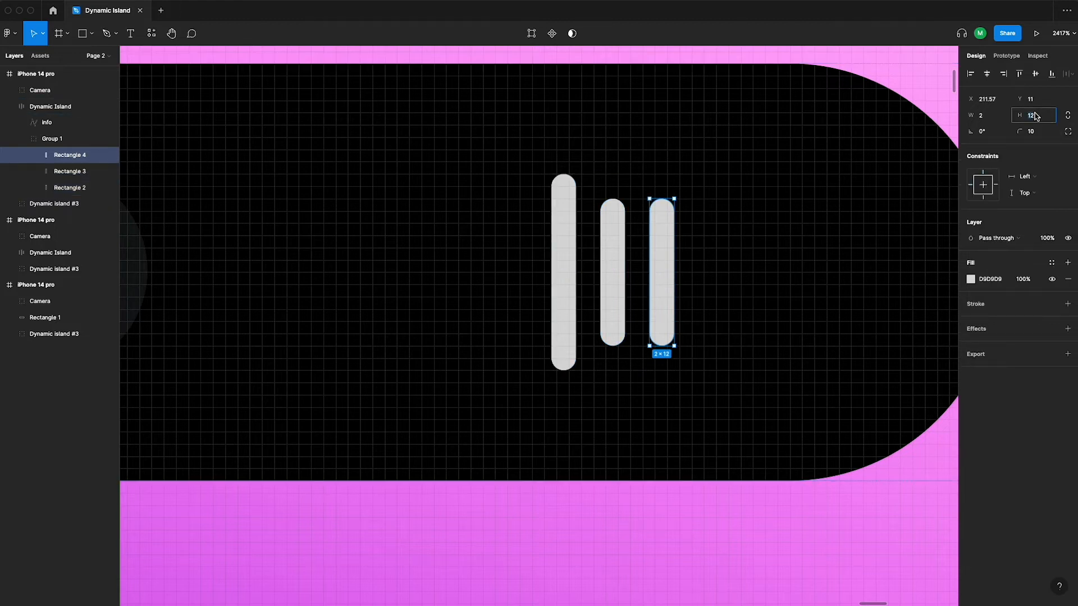
pyautogui.write('10')
pyautogui.press('Return')
pyautogui.write('6')
pyautogui.press('Return')
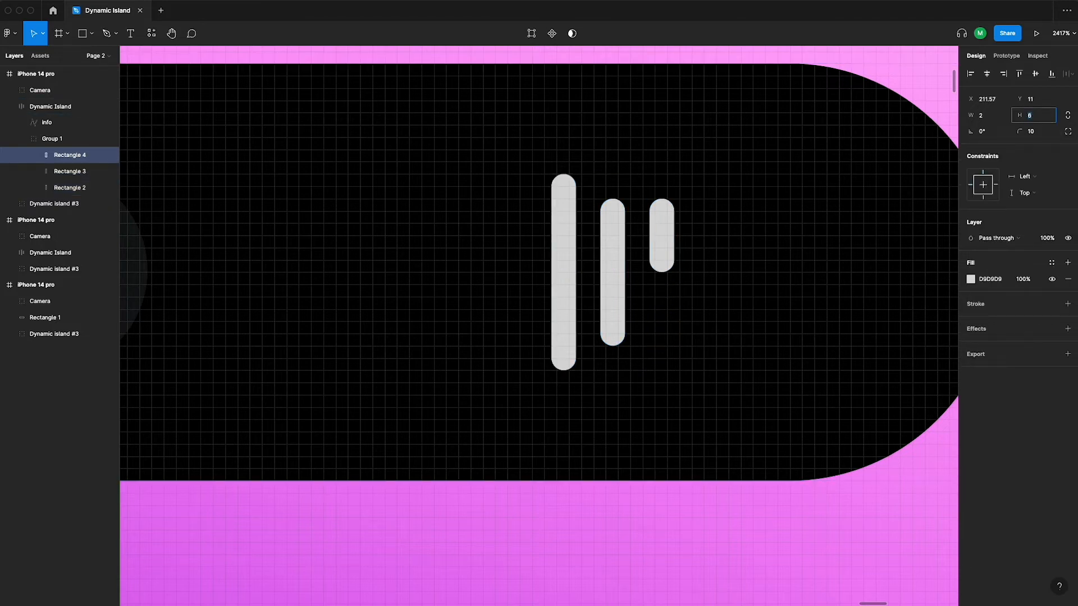
# Align the short rightmost bar with the middle bar on their vertical centres
pyautogui.click(618, 247)
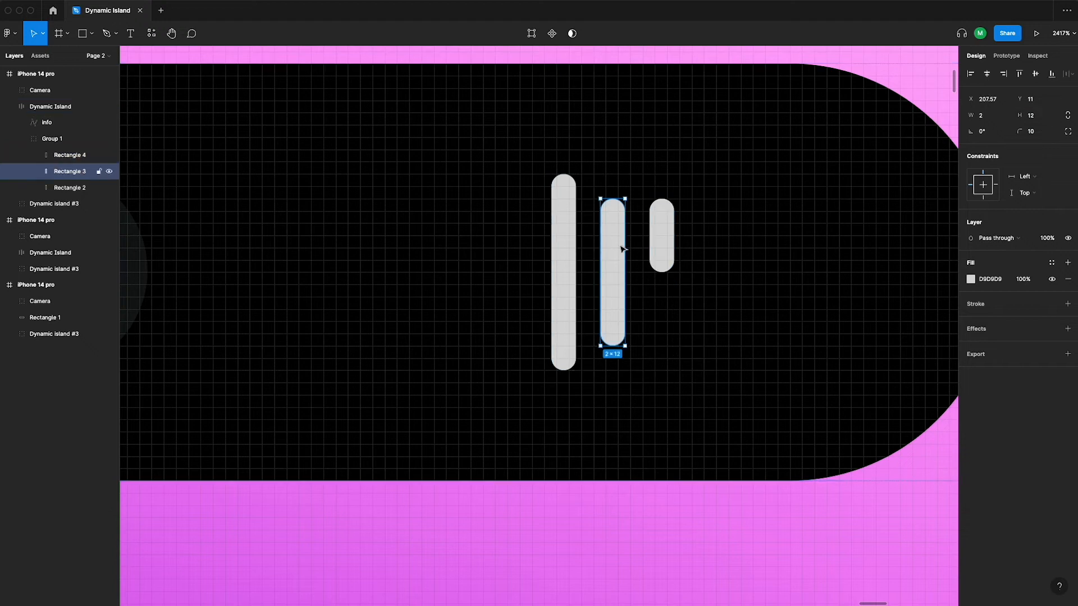
pyautogui.click(656, 256)
pyautogui.hotkey('alt', 's')
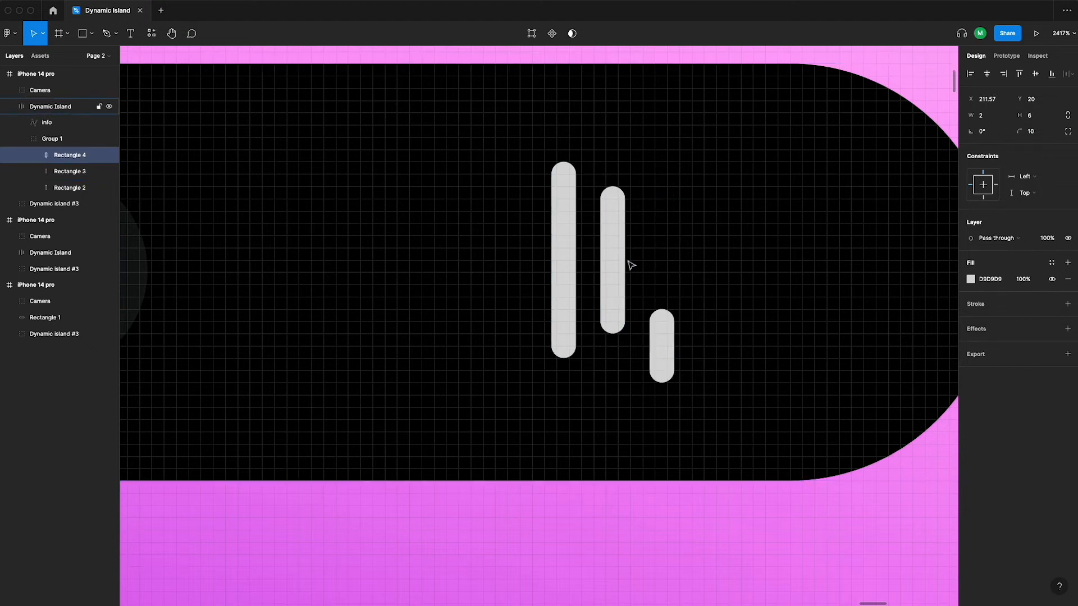
pyautogui.press('super+z')
pyautogui.keyDown('shift'); pyautogui.click(614, 265); pyautogui.keyUp('shift')
pyautogui.hotkey('alt', 'v')
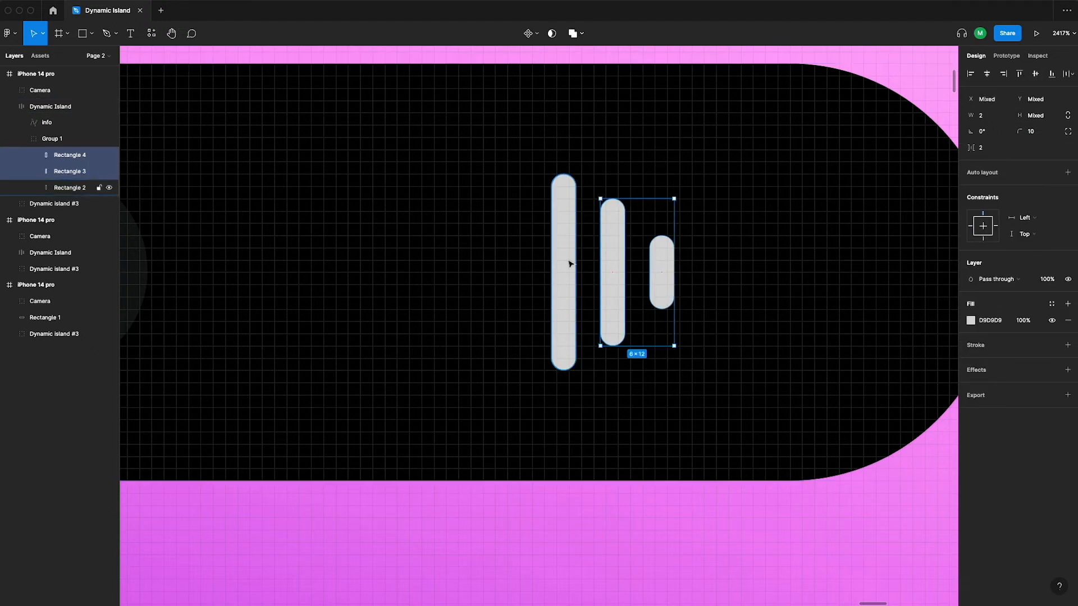
# Duplicate the medium and short bars and move the copies to the left of the tall bar
pyautogui.click(613, 269)
pyautogui.keyDown('shift'); pyautogui.click(659, 274); pyautogui.keyUp('shift')
pyautogui.press('super+d')
pyautogui.hotkey('shift', 'Left')
pyautogui.hotkey('shift', 'Left')
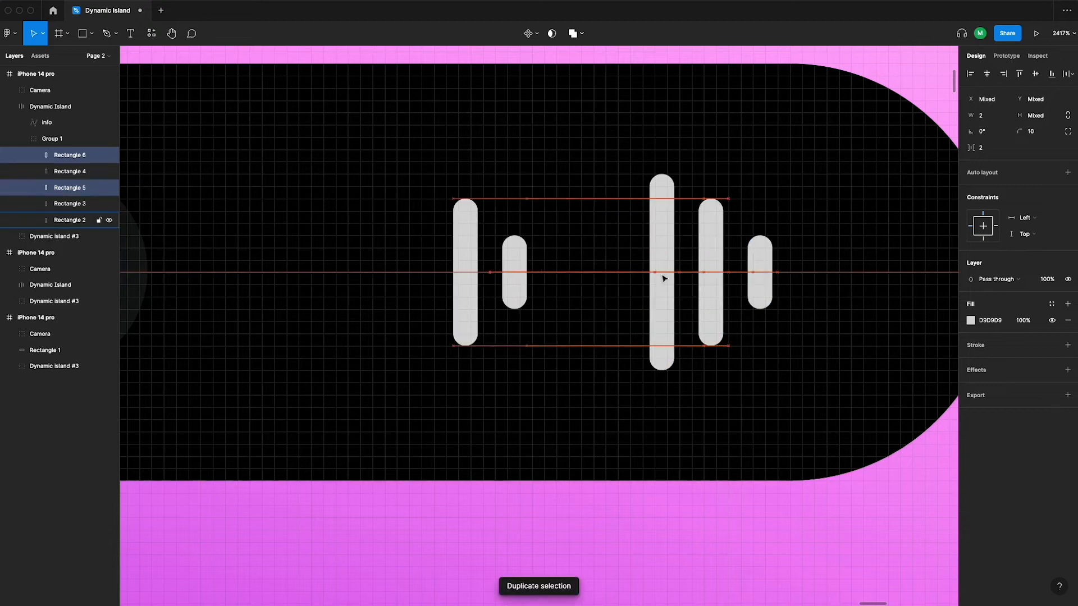
pyautogui.hotkey('shift', 'Right')
pyautogui.press('Left')
pyautogui.press('Left')
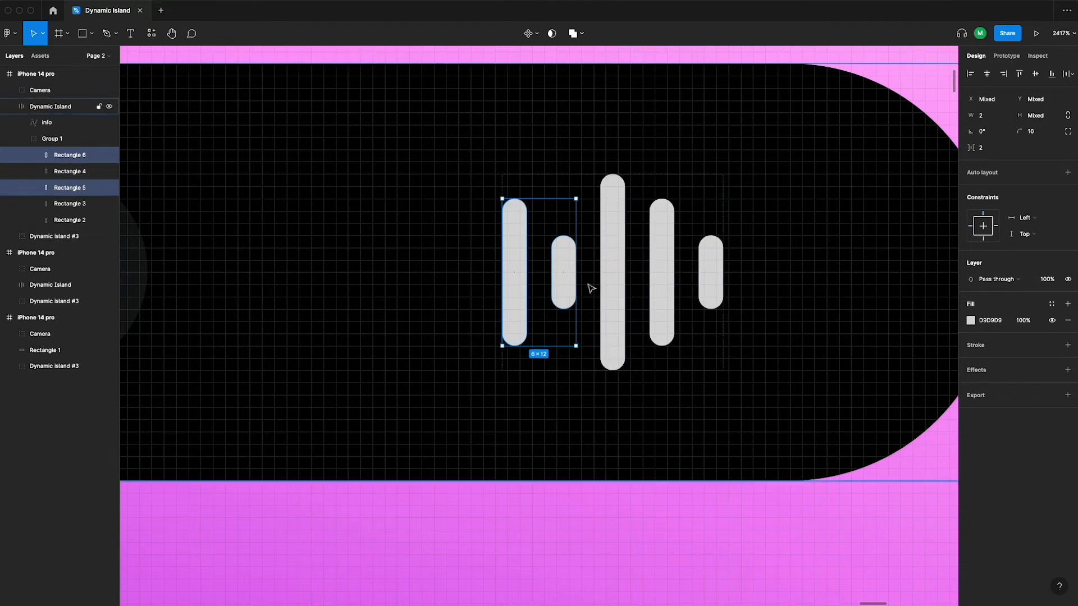
# Move the copied short bar to the outer left of the copied medium bar to mirror the right half
pyautogui.click(563, 290)
pyautogui.press('Left')
pyautogui.press('Left')
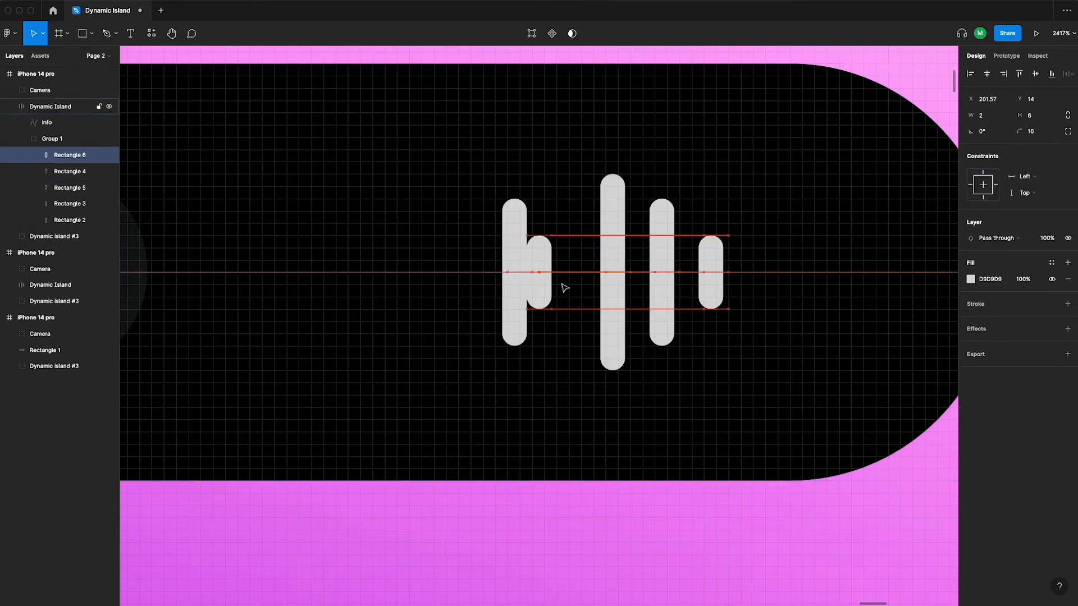
pyautogui.hotkey('shift', 'Left')
# Tidy up all five bars and set their horizontal spacing to 2
pyautogui.keyDown('shift'); pyautogui.click(564, 289); pyautogui.keyUp('shift')
pyautogui.keyDown('shift'); pyautogui.click(651, 294); pyautogui.keyUp('shift')
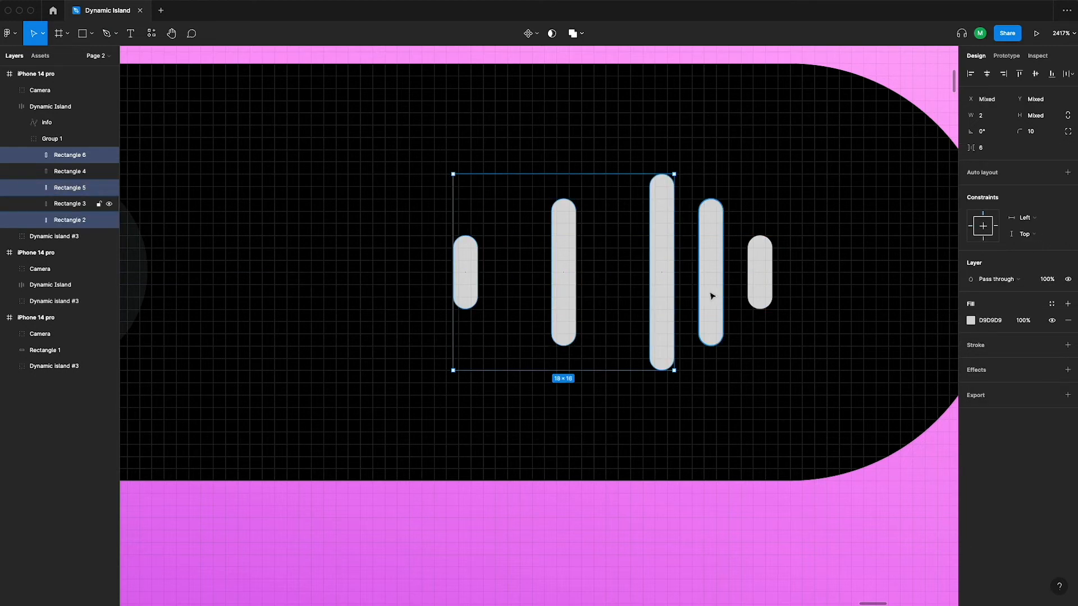
pyautogui.keyDown('shift'); pyautogui.click(712, 296); pyautogui.keyUp('shift')
pyautogui.keyDown('shift'); pyautogui.click(761, 281); pyautogui.keyUp('shift')
pyautogui.hotkey('ctrl', 'alt', 't')
pyautogui.click(983, 151)
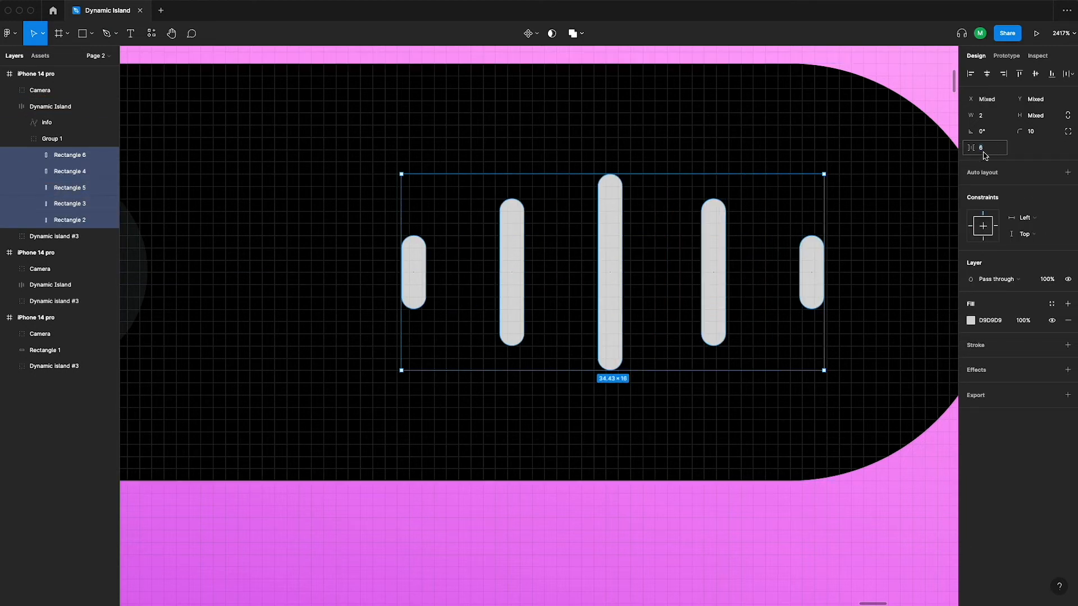
pyautogui.write('2')
pyautogui.press('Return')
# Rename the group holding the five bars to "actions"
pyautogui.scroll(-5, 452, 255)
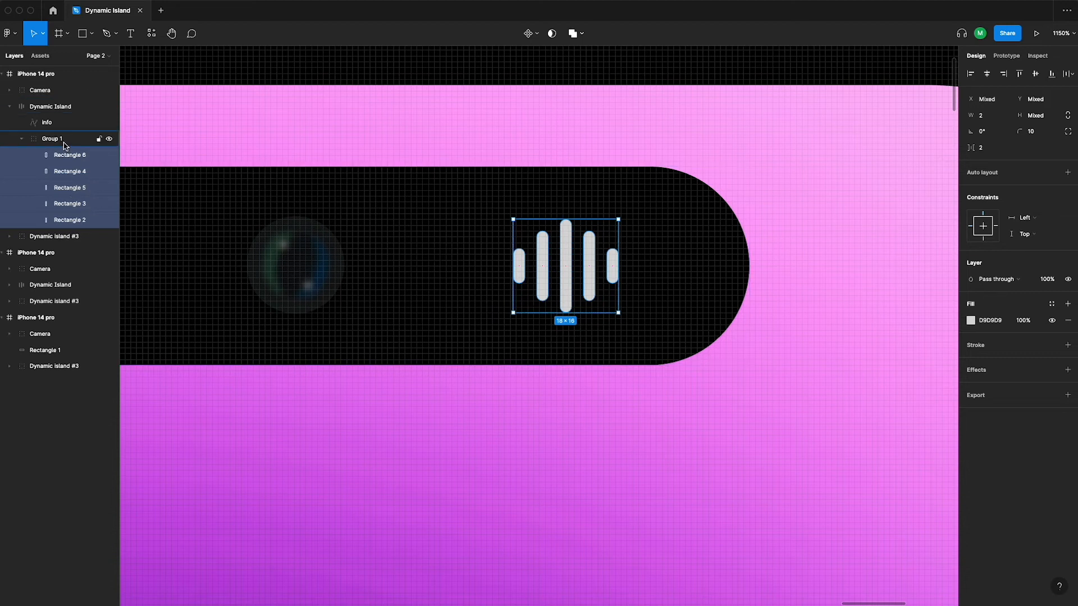
pyautogui.rightClick(64, 144)
pyautogui.click(48, 140)
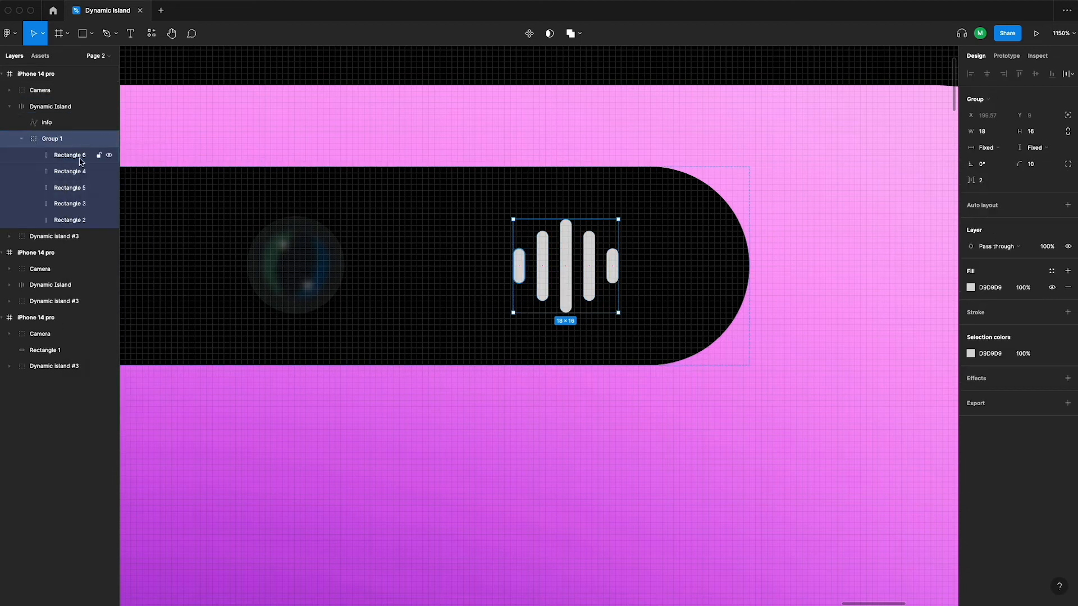
pyautogui.doubleClick(54, 142)
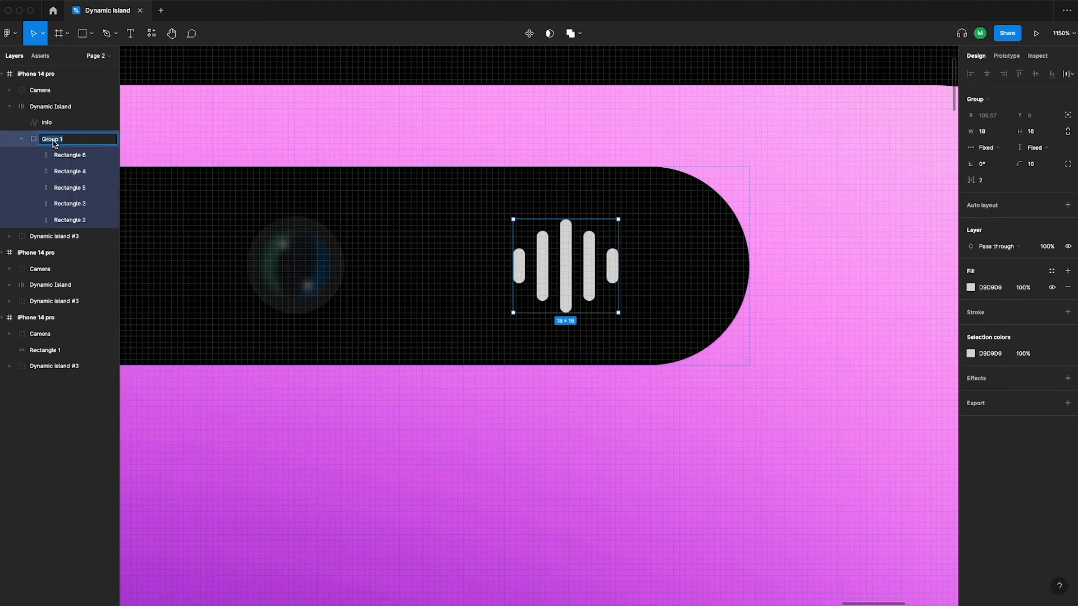
pyautogui.write('actions')
pyautogui.press('Return')
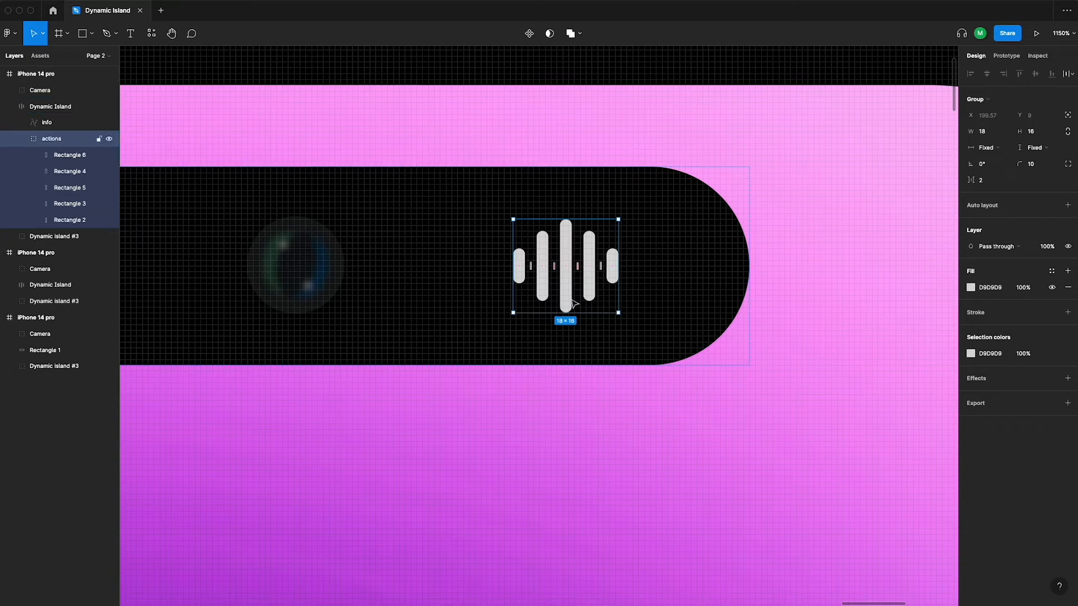
# Duplicate the five-bar wave twice to the right, leaving a gap of 4 between the copies
pyautogui.click(651, 302)
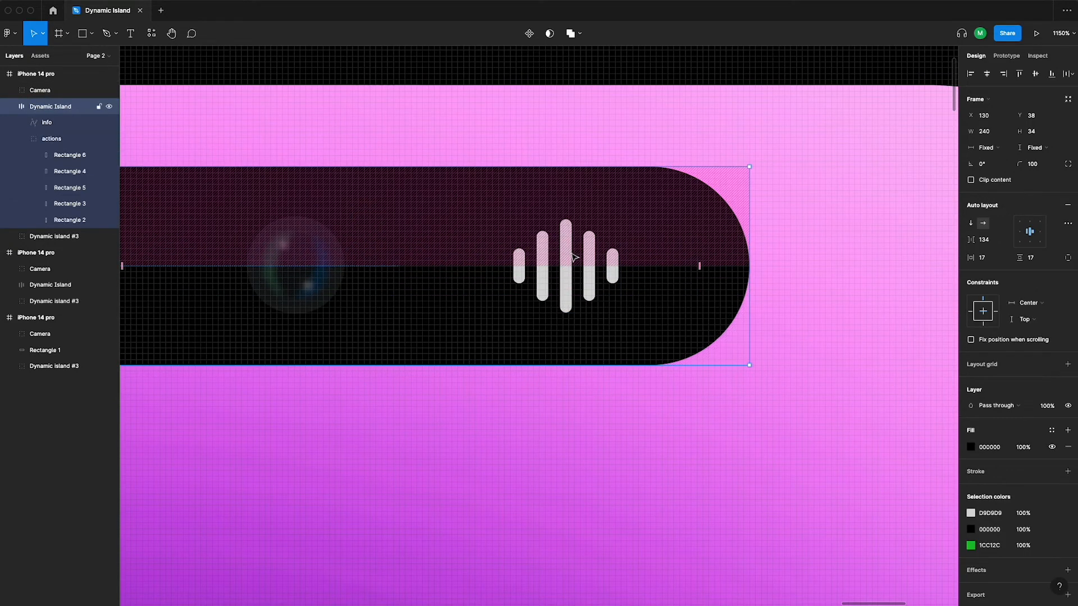
pyautogui.click(60, 143)
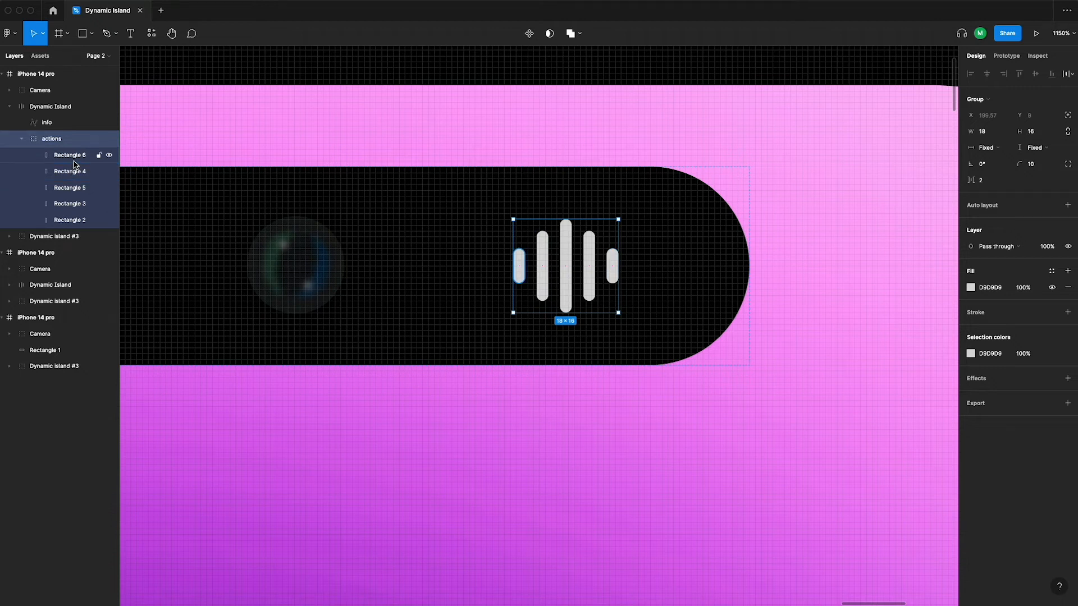
pyautogui.press('Return')
pyautogui.hotkey('ctrl', 'd')
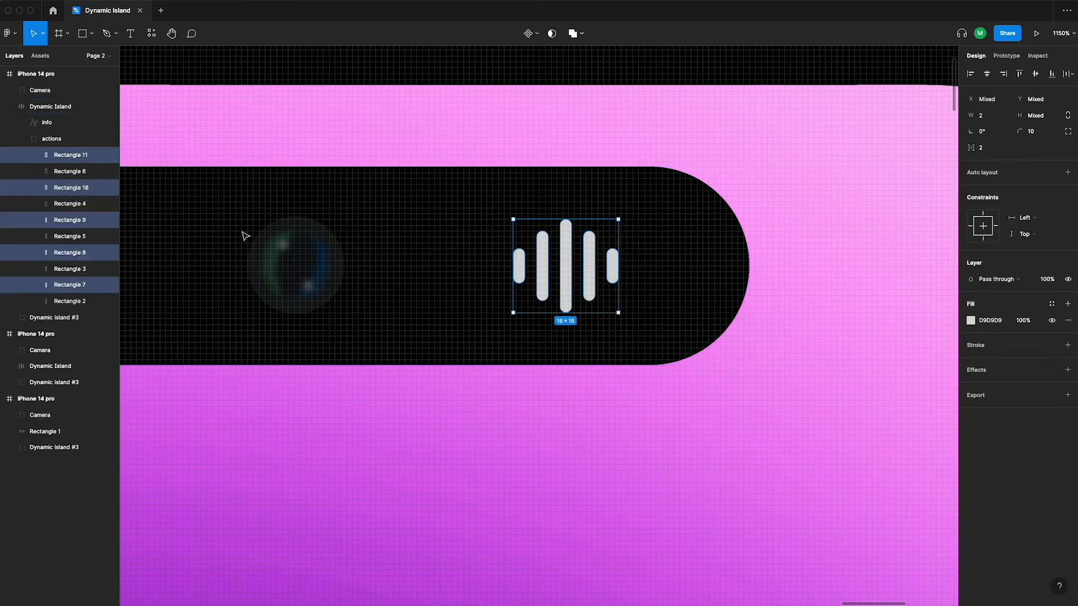
pyautogui.hotkey('shift', 'Right')
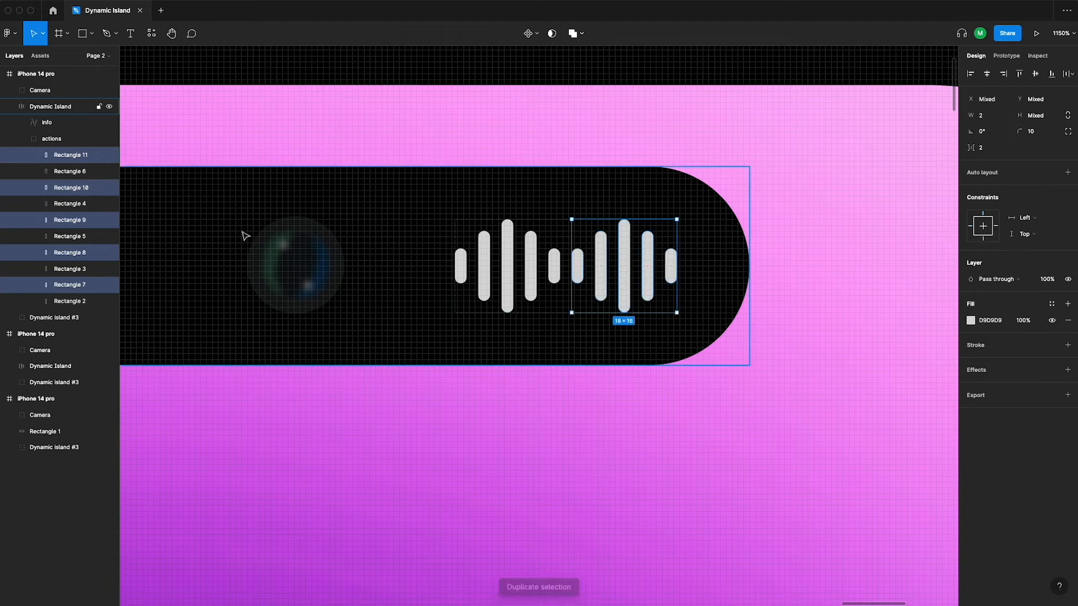
pyautogui.press('Right')
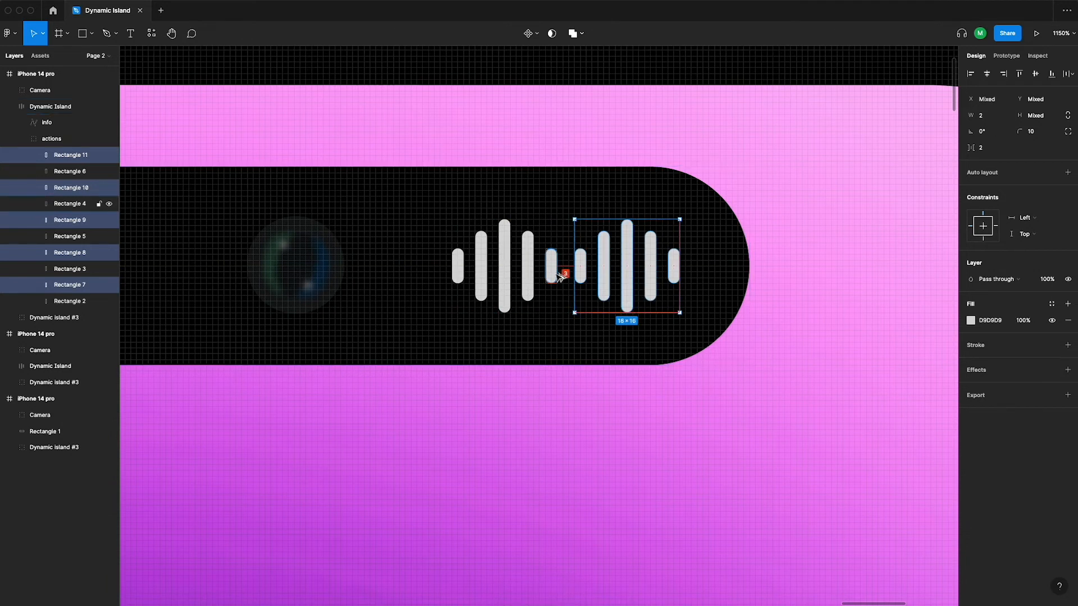
pyautogui.press('Left')
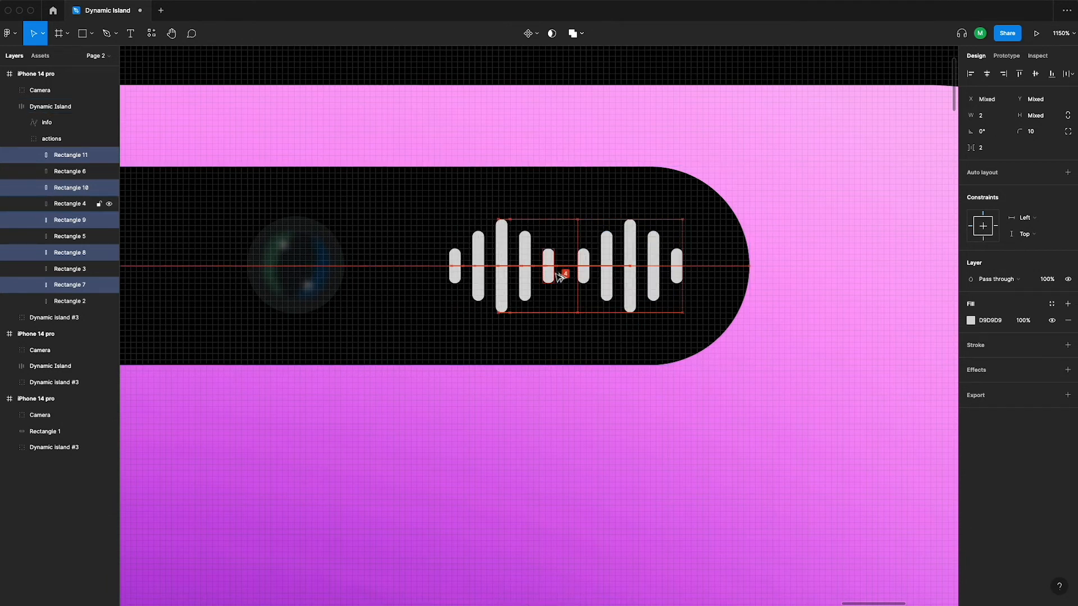
pyautogui.hotkey('ctrl', 'd')
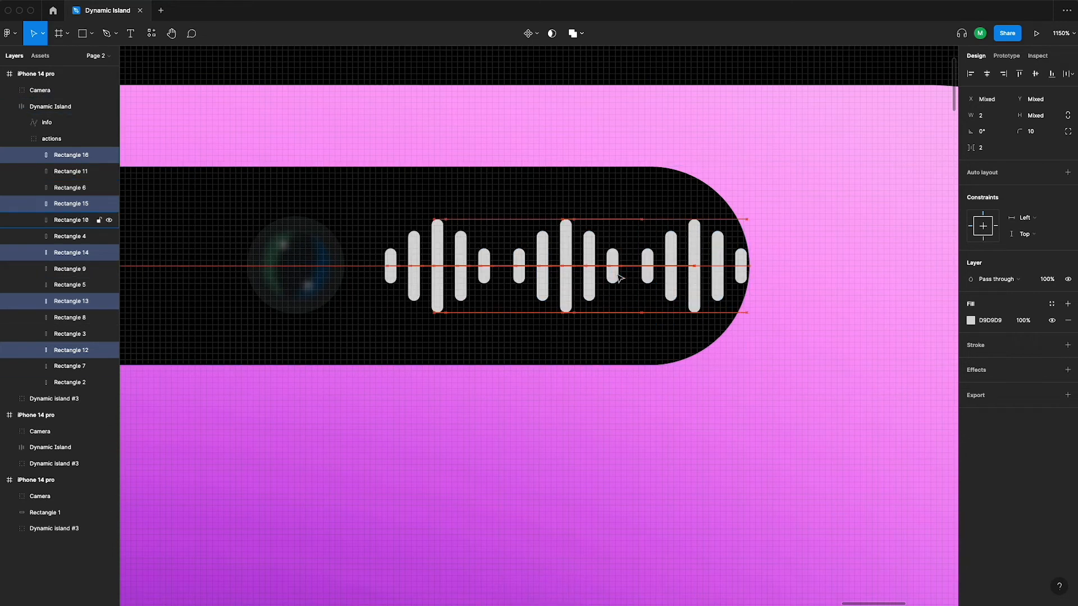
# Try placing the actions group ahead of the call info in the island's layout
pyautogui.click(568, 264)
pyautogui.scroll(-5, 607, 318)
pyautogui.click(597, 301)
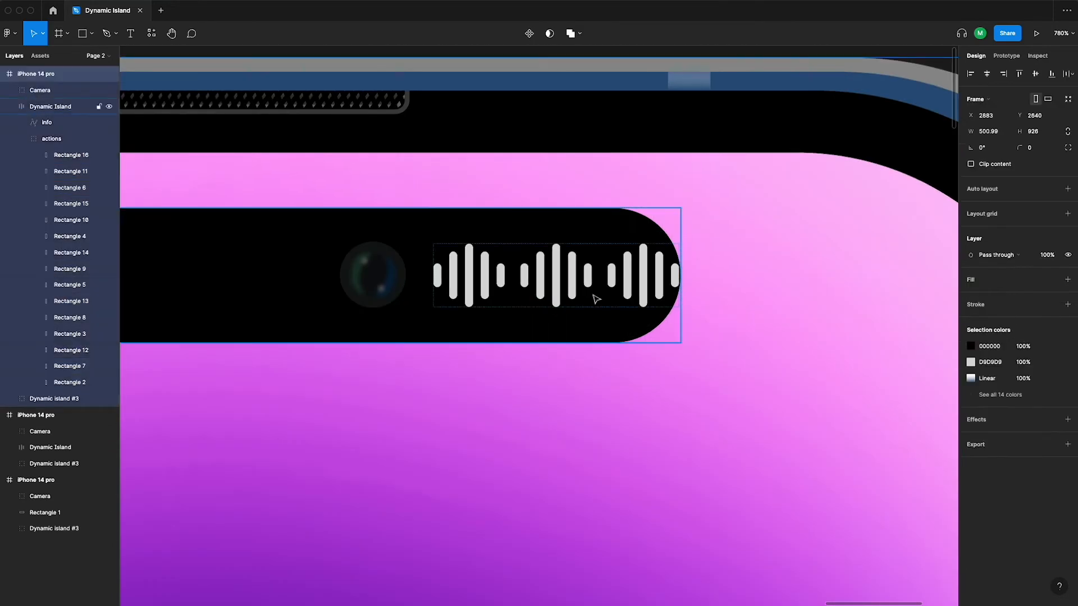
pyautogui.doubleClick(572, 286)
pyautogui.press('Left')
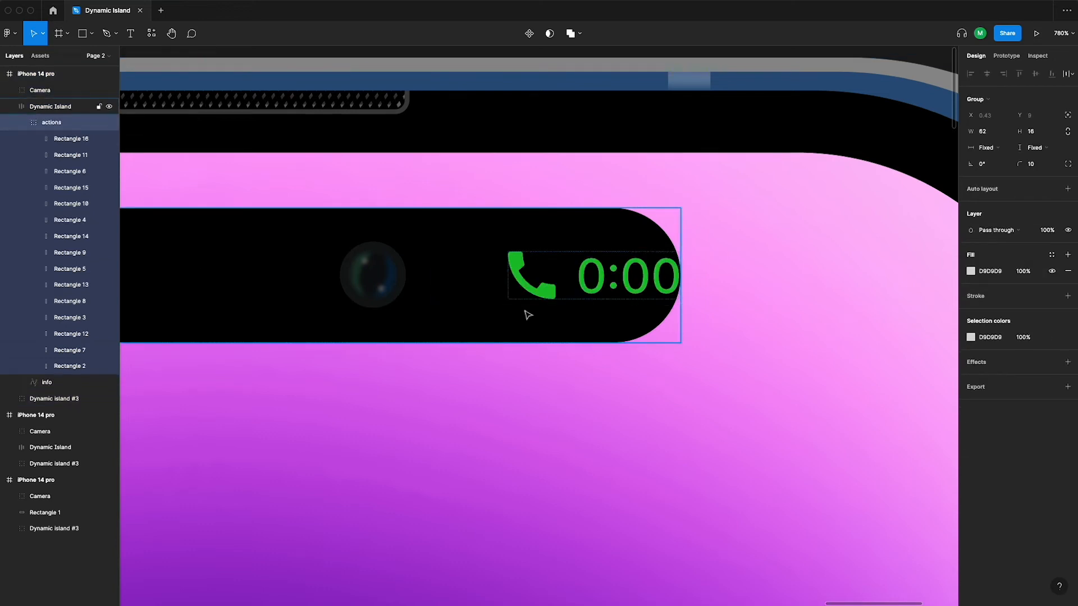
pyautogui.press('Right')
# Set the spacing between items in the Dynamic Island's auto layout to 122
pyautogui.scroll(-10, 537, 311)
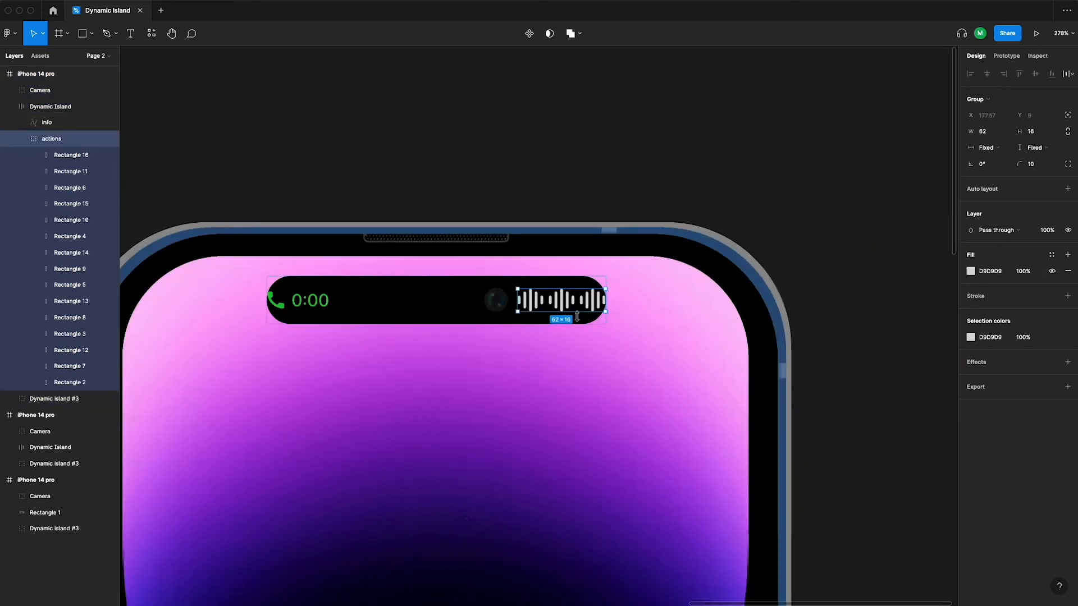
pyautogui.click(446, 248)
pyautogui.click(447, 288)
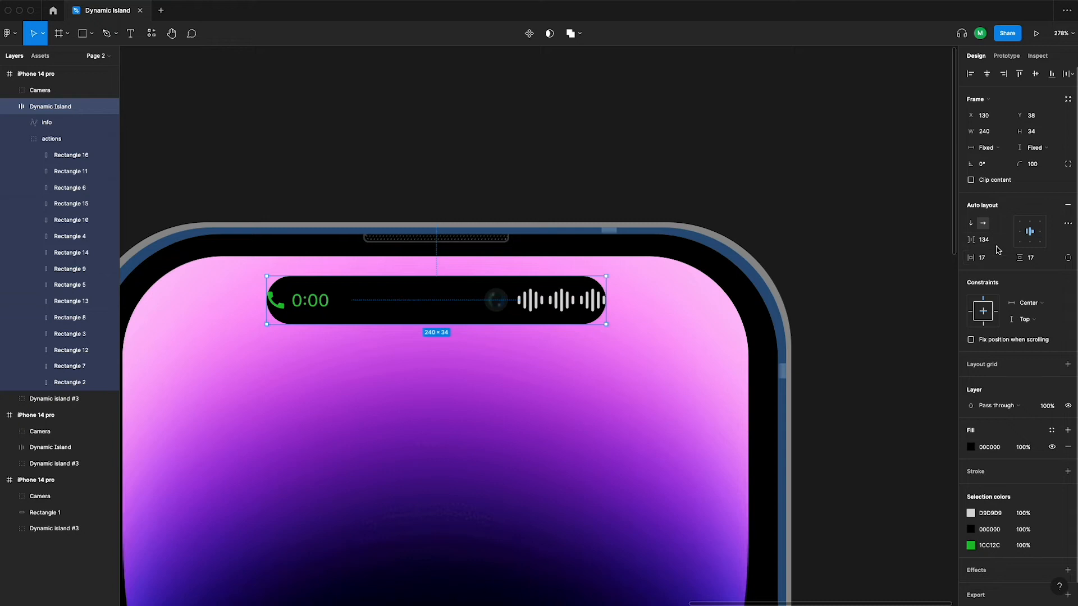
pyautogui.click(990, 240)
pyautogui.write('114')
pyautogui.press('Return')
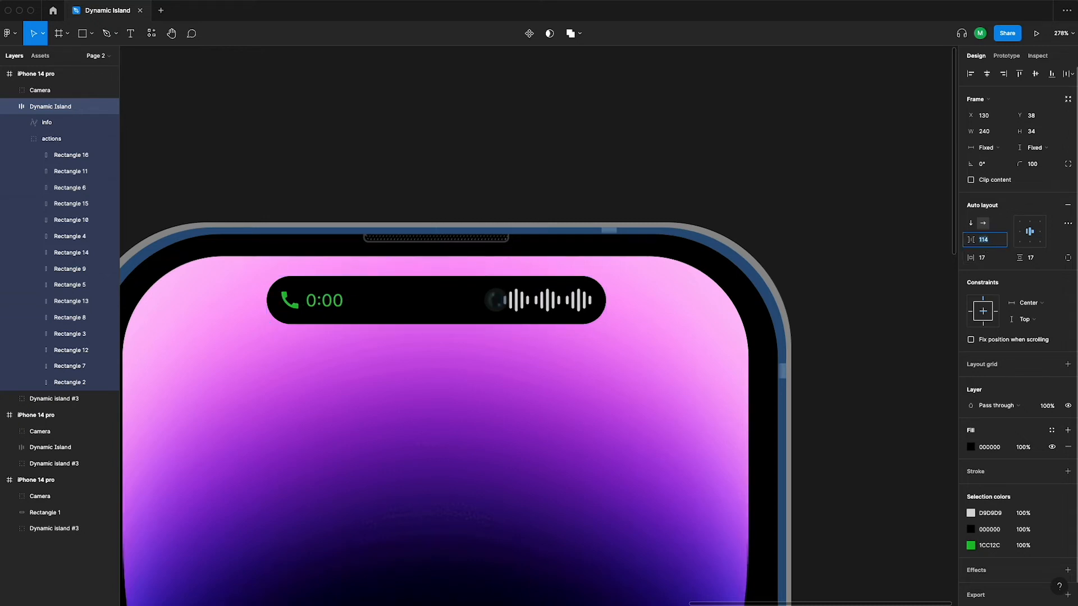
pyautogui.write('120')
pyautogui.press('Return')
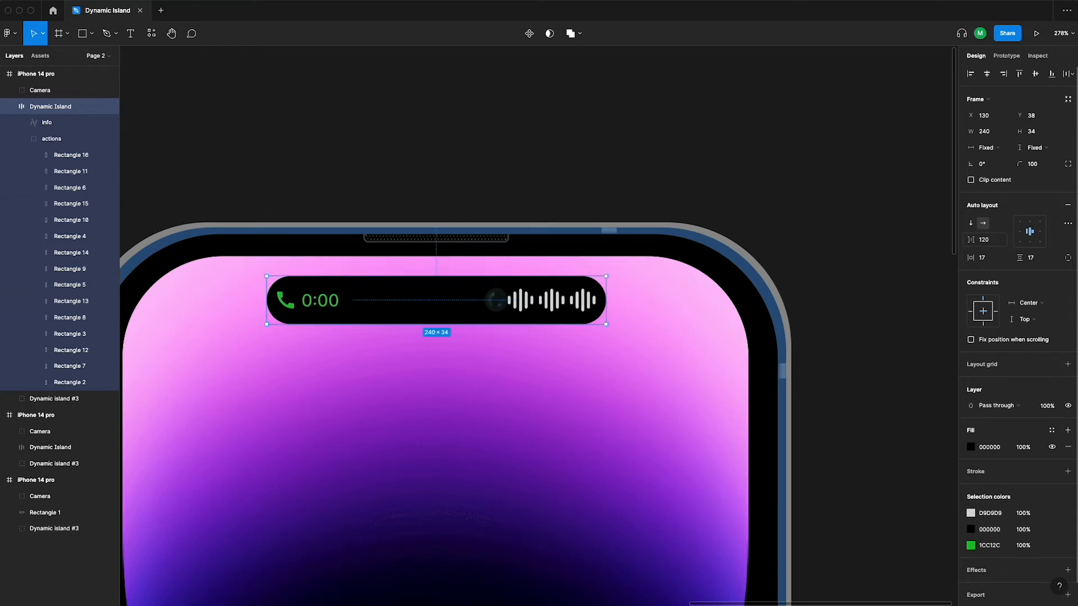
pyautogui.press('Up')
pyautogui.press('Up')
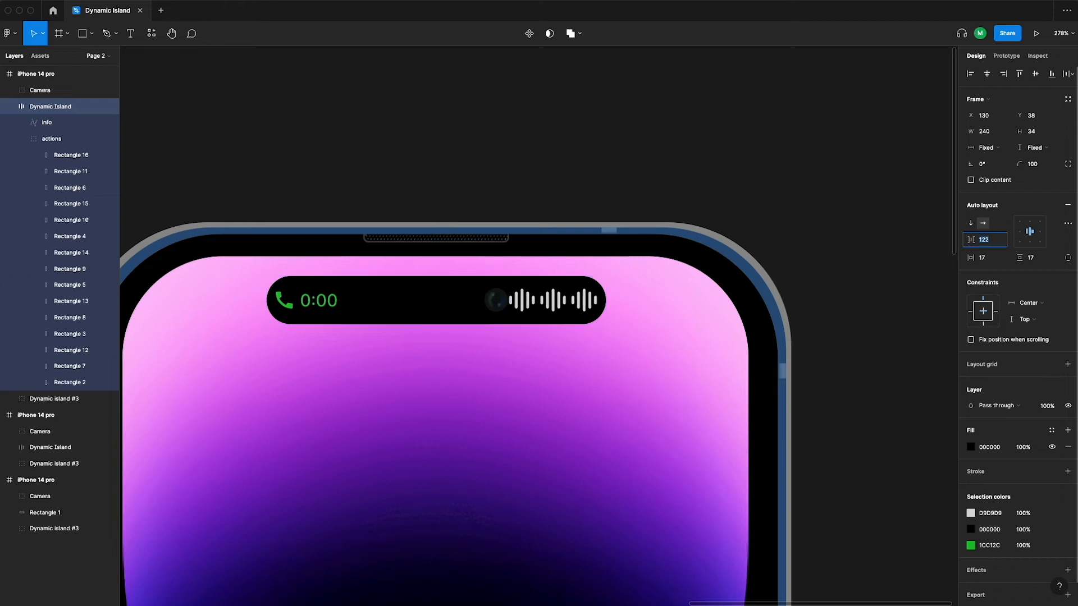
# Set the width of all bars in the actions group to 1.5
pyautogui.scroll(5, 564, 286)
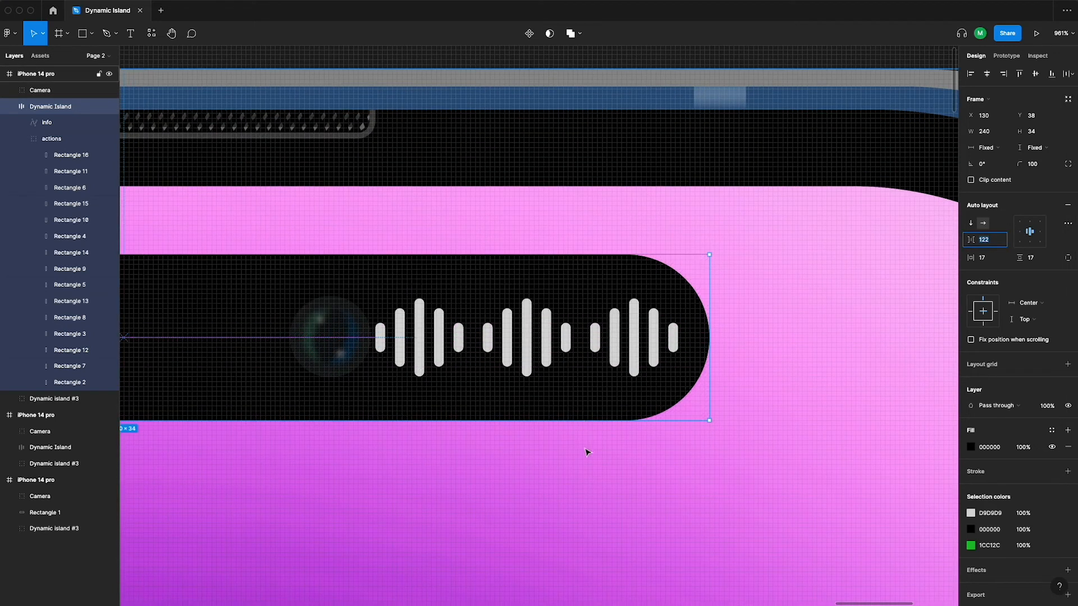
pyautogui.click(586, 450)
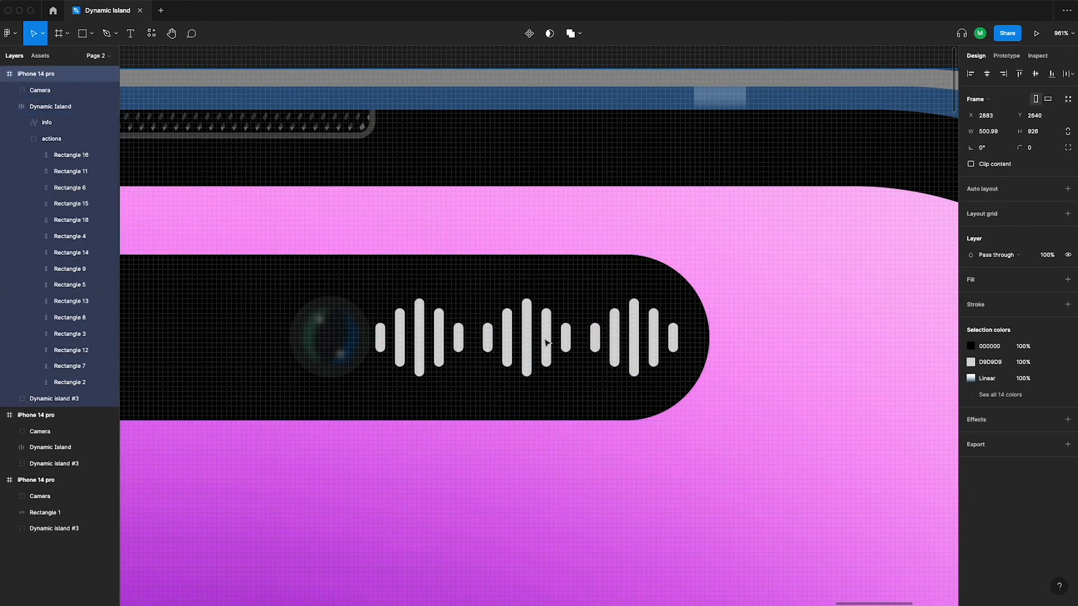
pyautogui.click(547, 341)
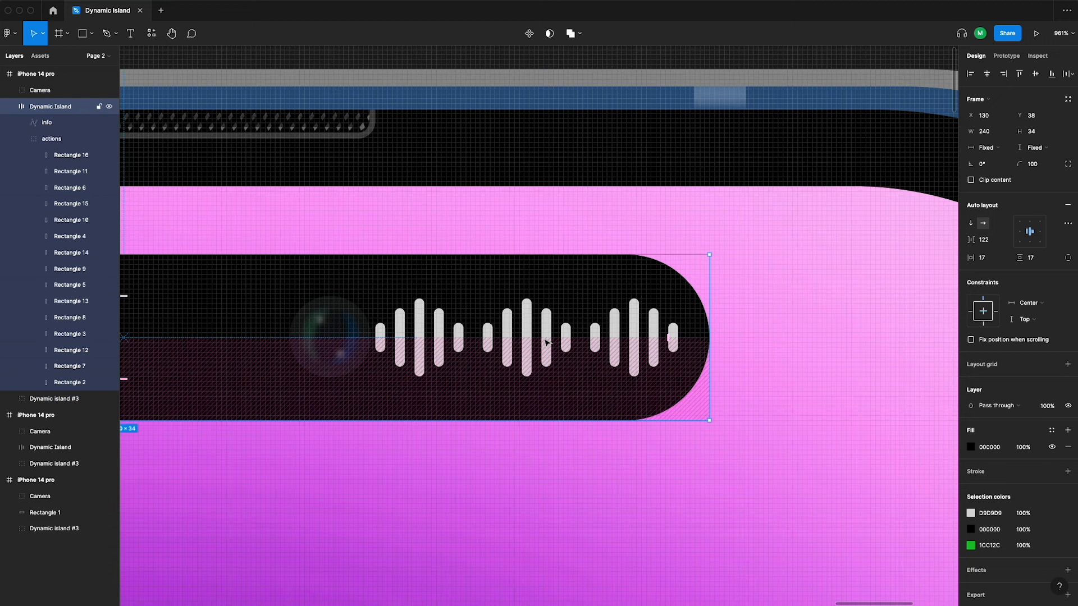
pyautogui.click(54, 142)
pyautogui.press('Return')
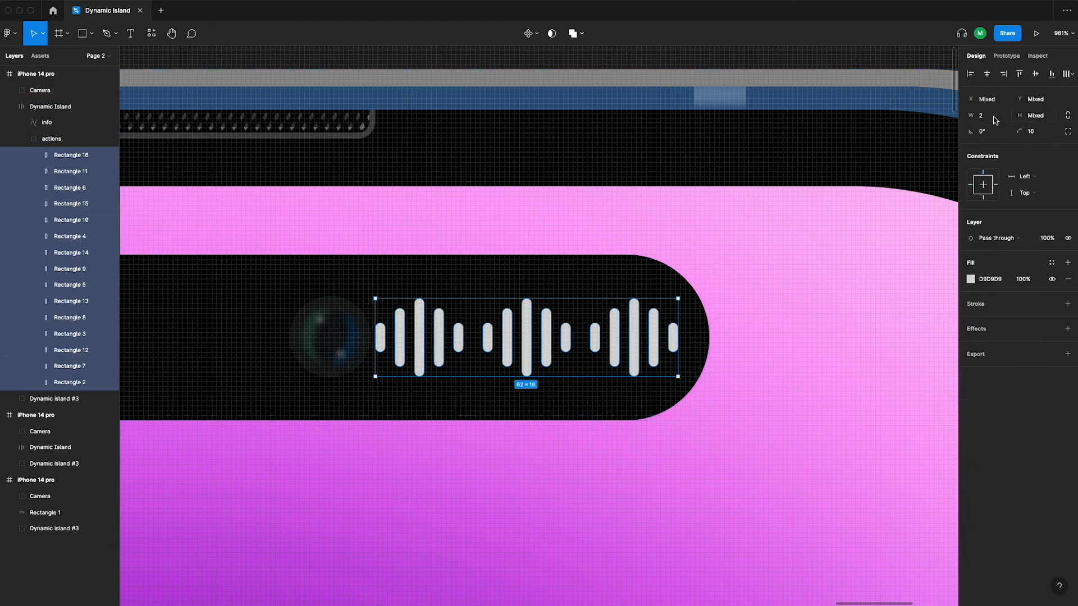
pyautogui.write('1.5')
pyautogui.press('Return')
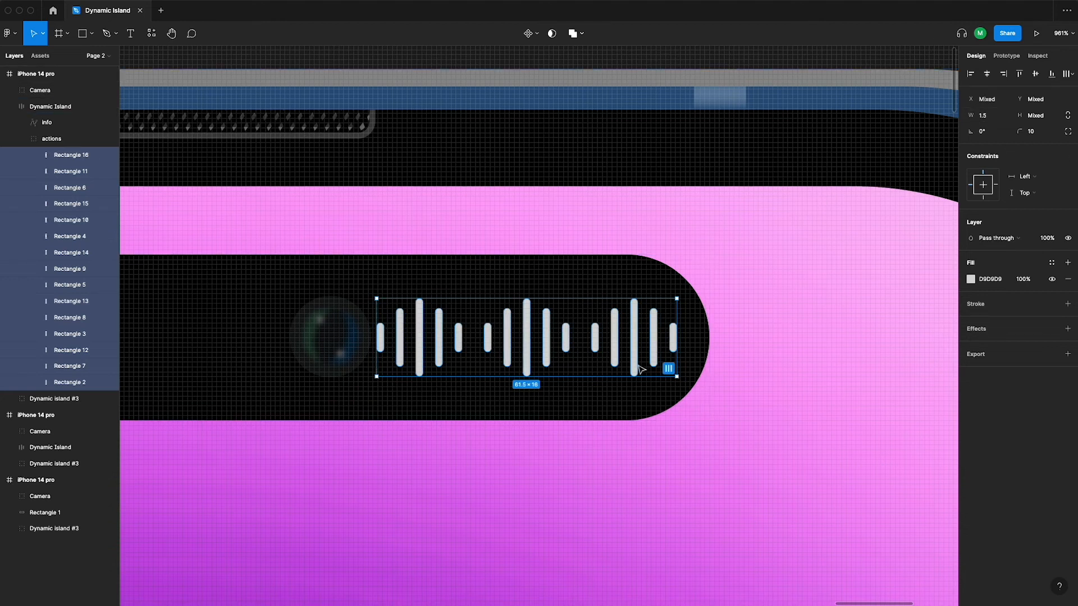
# Tidy up all the sound-wave bars and set their horizontal spacing to 2
pyautogui.click(667, 369)
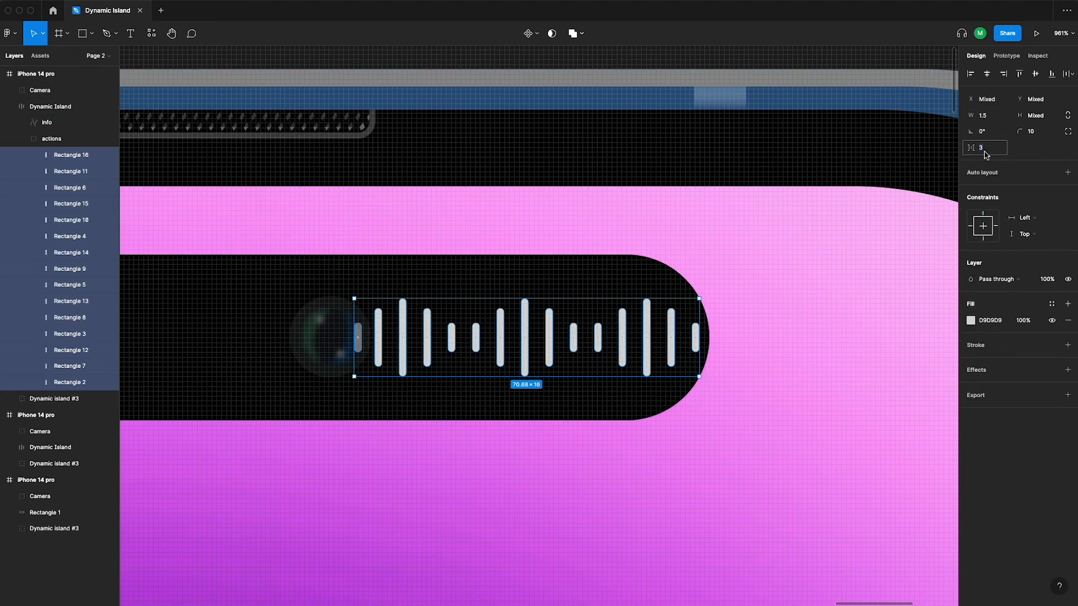
pyautogui.click(983, 147)
pyautogui.write('2')
pyautogui.press('Return')
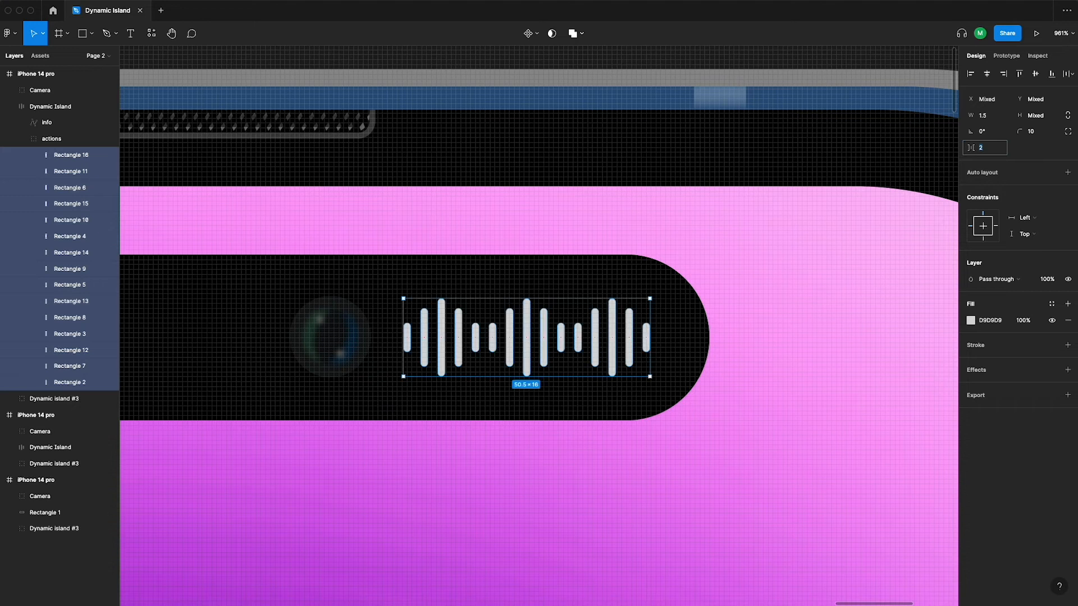
# Nudge the second and third sets of five sound-wave bars two pixels away from the first set
pyautogui.click(510, 354)
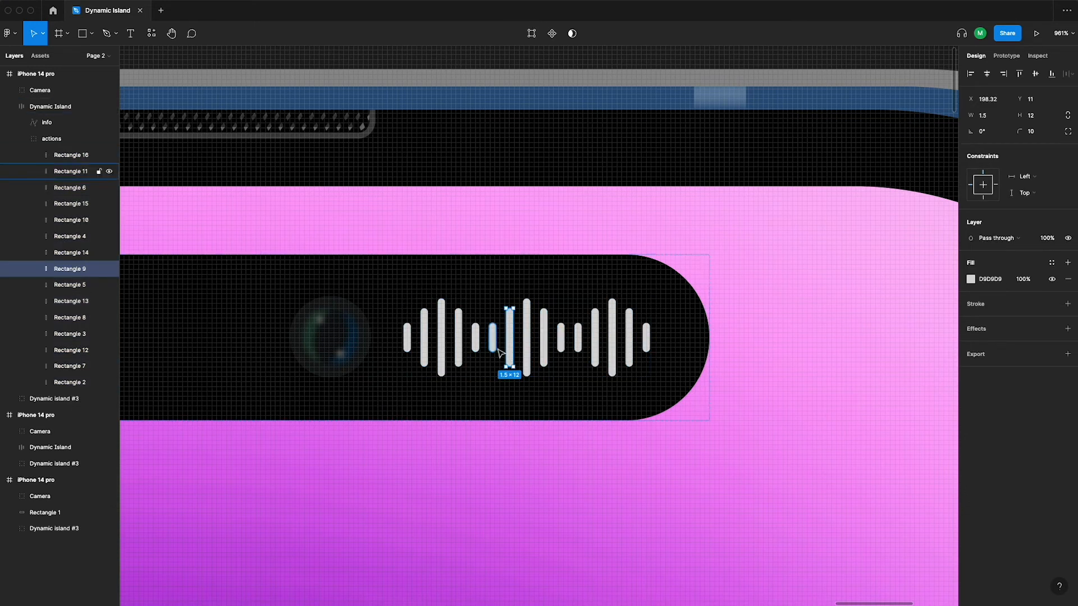
pyautogui.keyDown('shift'); pyautogui.click(493, 346); pyautogui.keyUp('shift')
pyautogui.keyDown('shift'); pyautogui.click(528, 358); pyautogui.keyUp('shift')
pyautogui.keyDown('shift'); pyautogui.click(544, 351); pyautogui.keyUp('shift')
pyautogui.keyDown('shift'); pyautogui.click(561, 343); pyautogui.keyUp('shift')
pyautogui.keyDown('shift'); pyautogui.click(577, 342); pyautogui.keyUp('shift')
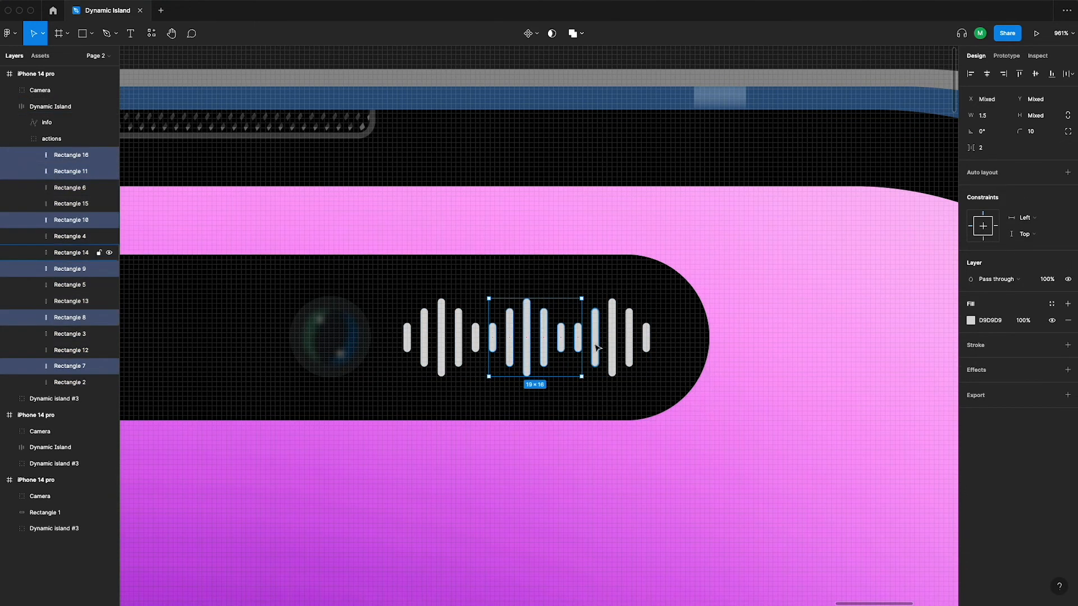
pyautogui.keyDown('shift'); pyautogui.click(594, 345); pyautogui.keyUp('shift')
pyautogui.keyDown('shift'); pyautogui.click(612, 345); pyautogui.keyUp('shift')
pyautogui.keyDown('shift'); pyautogui.click(629, 345); pyautogui.keyUp('shift')
pyautogui.keyDown('shift'); pyautogui.click(647, 346); pyautogui.keyUp('shift')
pyautogui.press('Right')
pyautogui.press('Right')
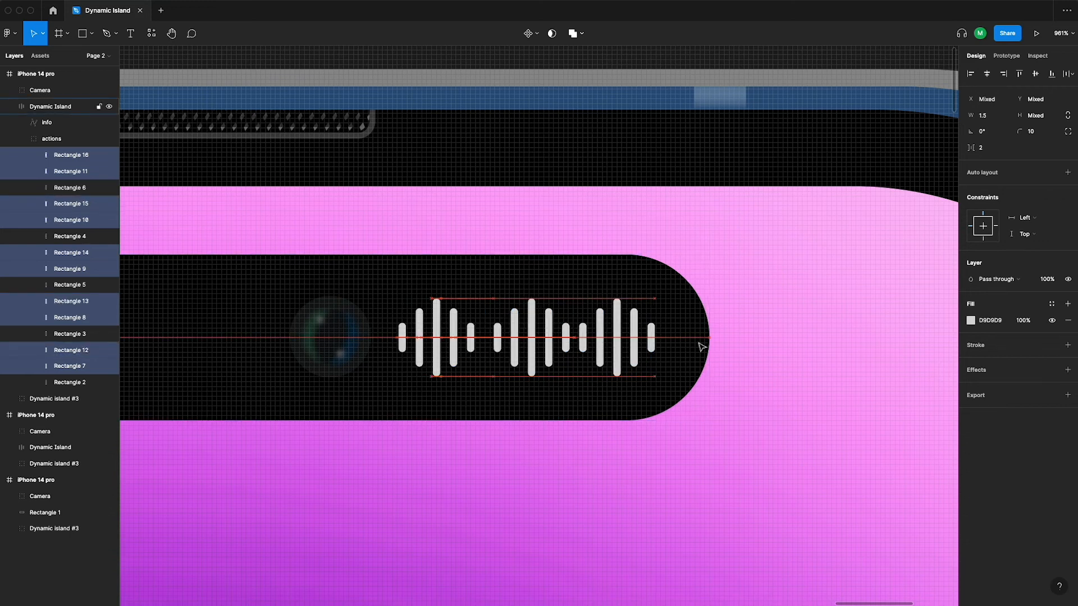
# Nudge the last five sound-wave bars two pixels away from the middle set
pyautogui.click(582, 351)
pyautogui.keyDown('shift'); pyautogui.click(600, 351); pyautogui.keyUp('shift')
pyautogui.keyDown('shift'); pyautogui.click(617, 353); pyautogui.keyUp('shift')
pyautogui.keyDown('shift'); pyautogui.click(634, 351); pyautogui.keyUp('shift')
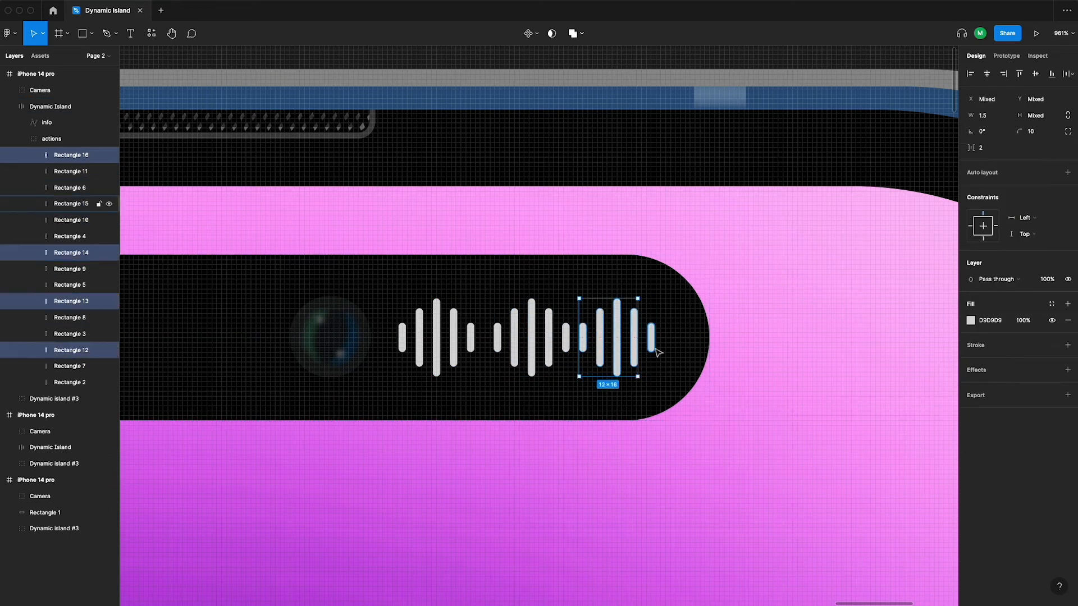
pyautogui.keyDown('shift'); pyautogui.click(651, 348); pyautogui.keyUp('shift')
pyautogui.press('Right')
pyautogui.press('Right')
pyautogui.click(583, 351)
pyautogui.doubleClick(527, 361)
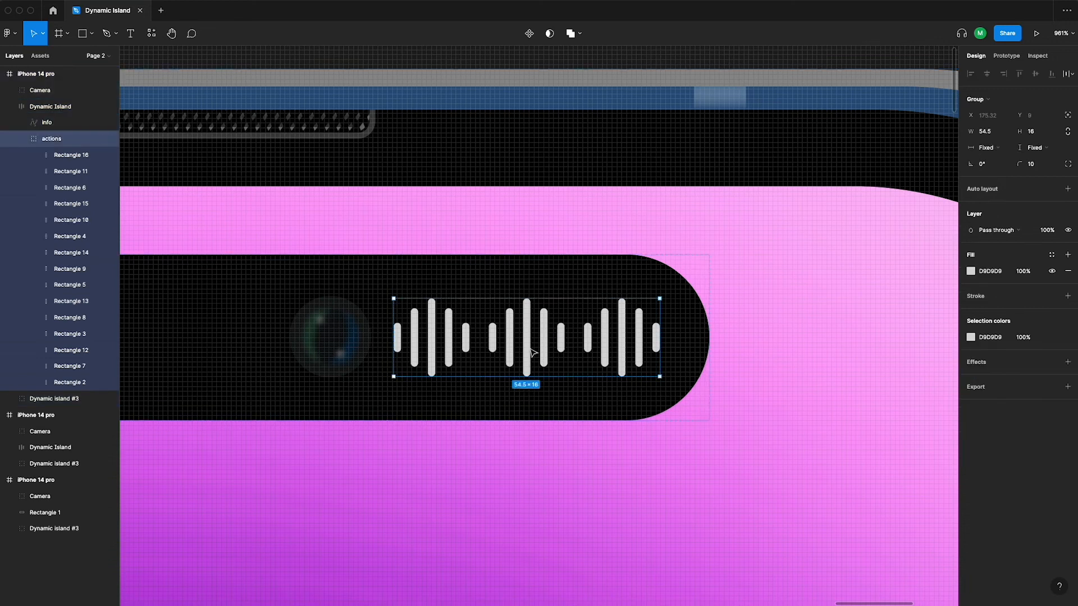
# Set the spacing between items in the Dynamic Island's auto layout to 125
pyautogui.scroll(-5, 607, 399)
pyautogui.click(452, 365)
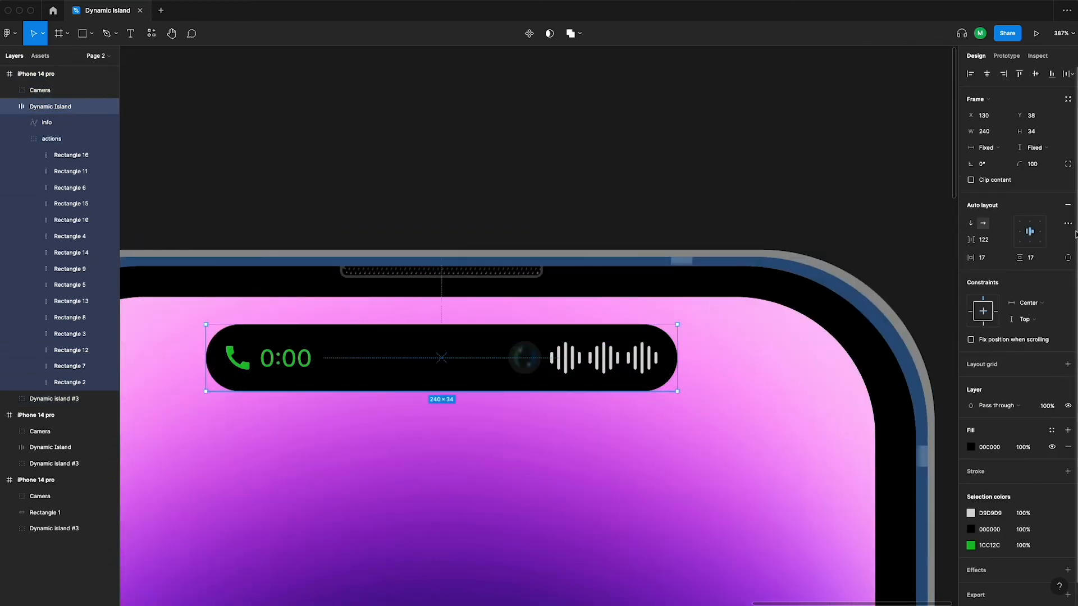
pyautogui.click(996, 245)
pyautogui.press('Up')
pyautogui.press('Up')
pyautogui.press('Up')
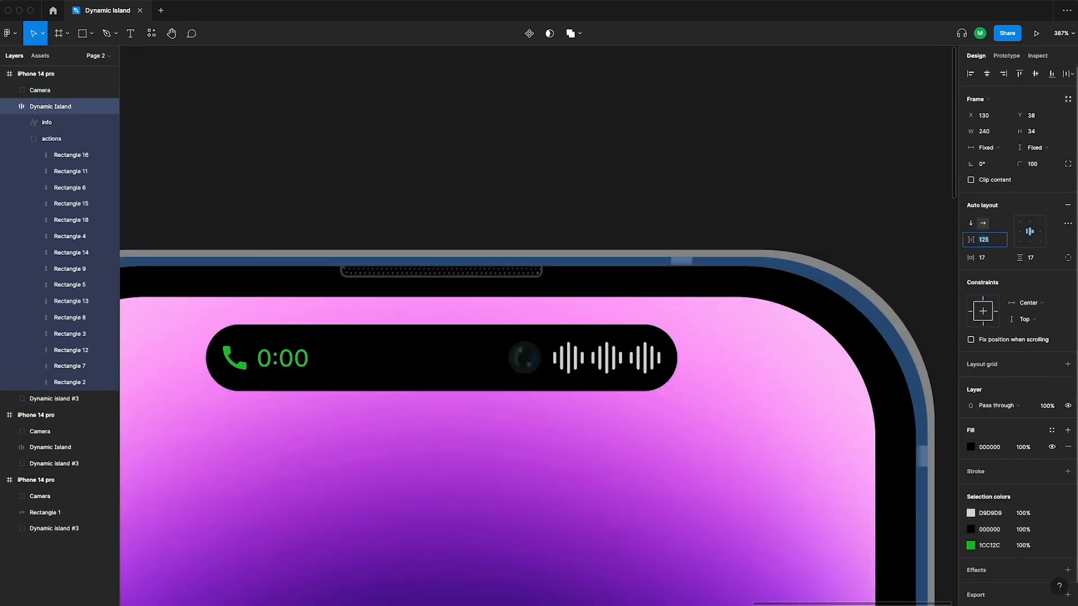
pyautogui.click(652, 207)
# Change the color of the actions group's sound-wave bars to 1CC12C
pyautogui.click(571, 358)
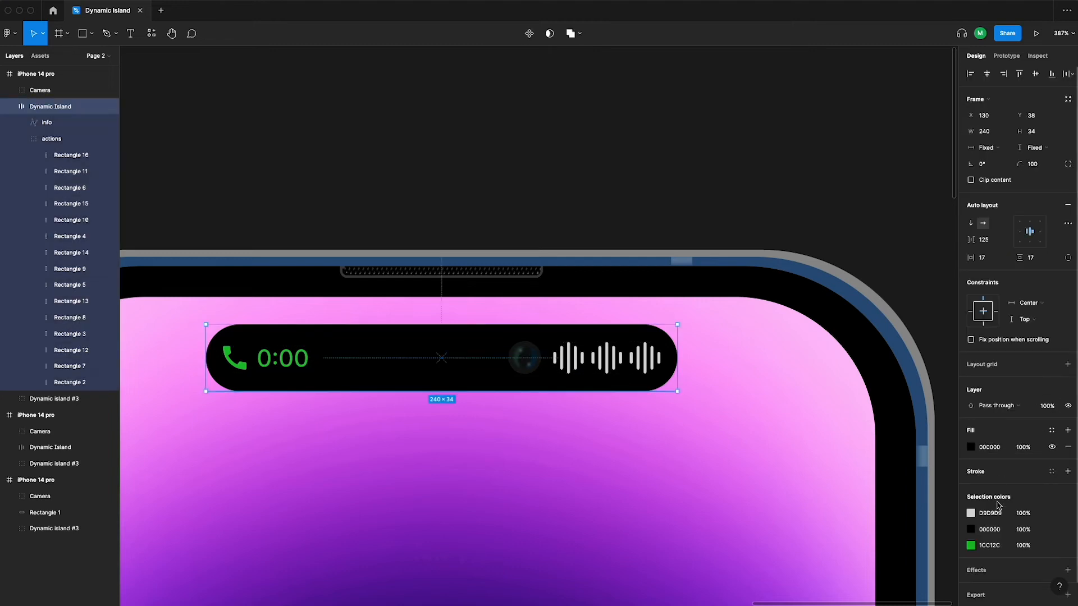
pyautogui.click(724, 218)
pyautogui.doubleClick(604, 361)
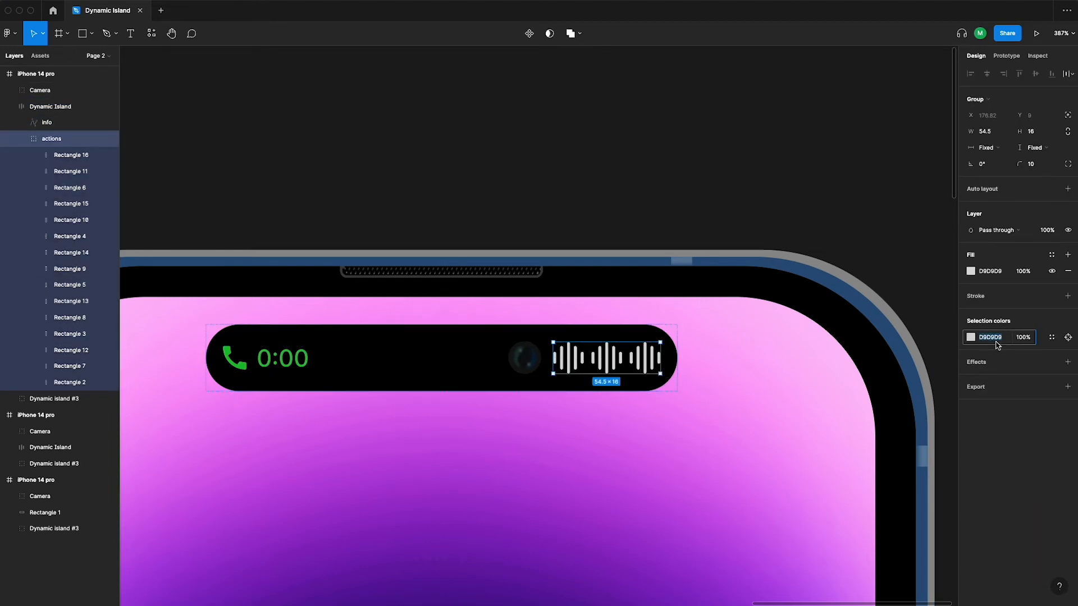
pyautogui.write('1cc12c')
pyautogui.press('Return')
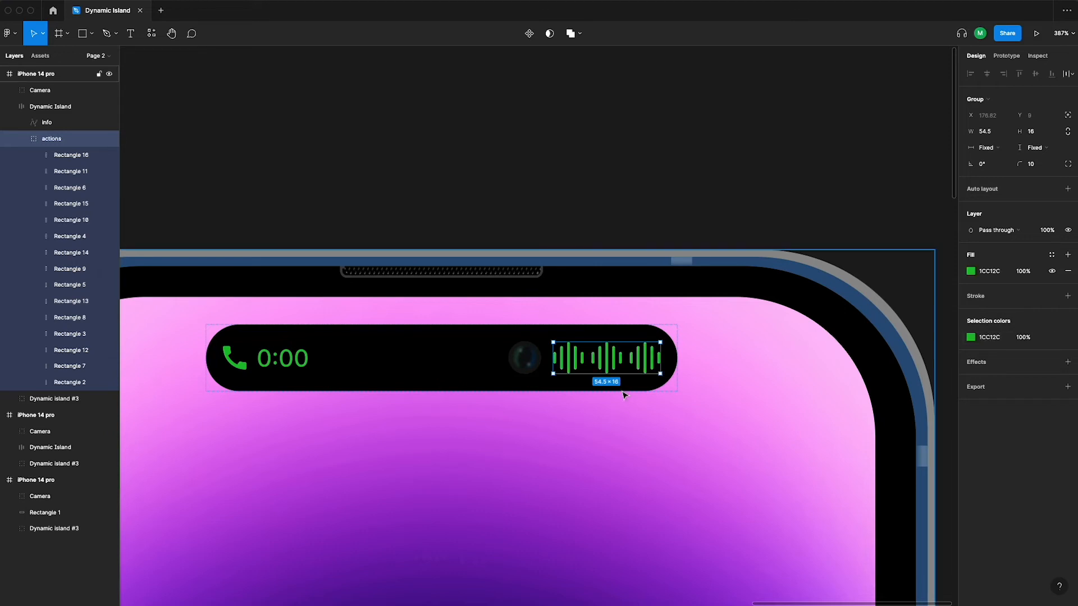
# Recolor the middle five sound-wave bars from green to the golden fill C19D1C
pyautogui.scroll(5, 618, 359)
pyautogui.doubleClick(533, 397)
pyautogui.keyDown('shift'); pyautogui.click(556, 393); pyautogui.keyUp('shift')
pyautogui.keyDown('shift'); pyautogui.click(579, 393); pyautogui.keyUp('shift')
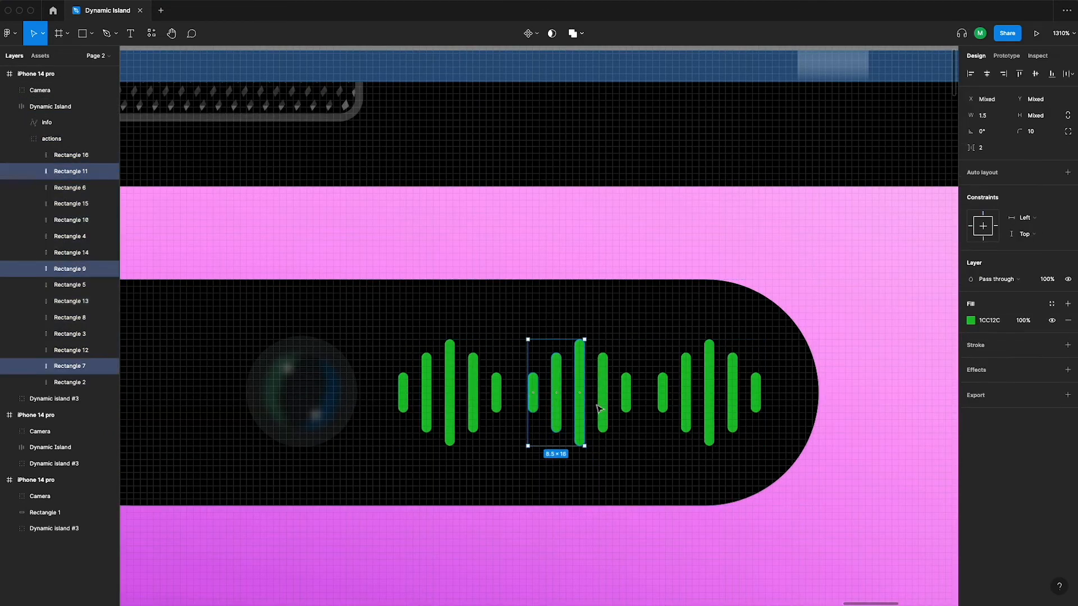
pyautogui.keyDown('shift'); pyautogui.click(602, 393); pyautogui.keyUp('shift')
pyautogui.keyDown('shift'); pyautogui.click(626, 393); pyautogui.keyUp('shift')
pyautogui.click(971, 320)
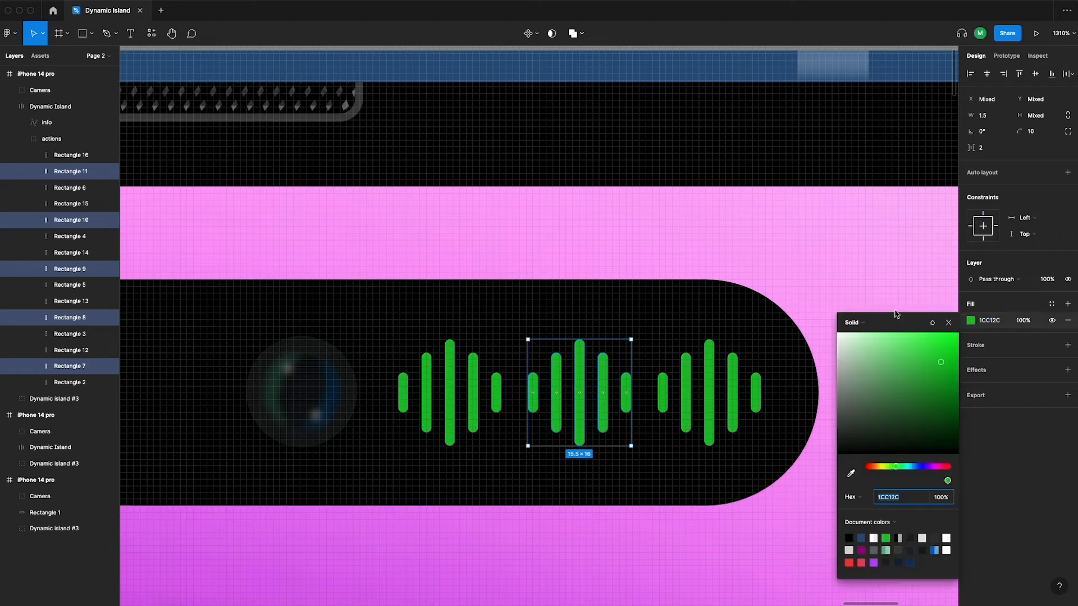
pyautogui.moveTo(876, 467); pyautogui.dragTo(879, 469)
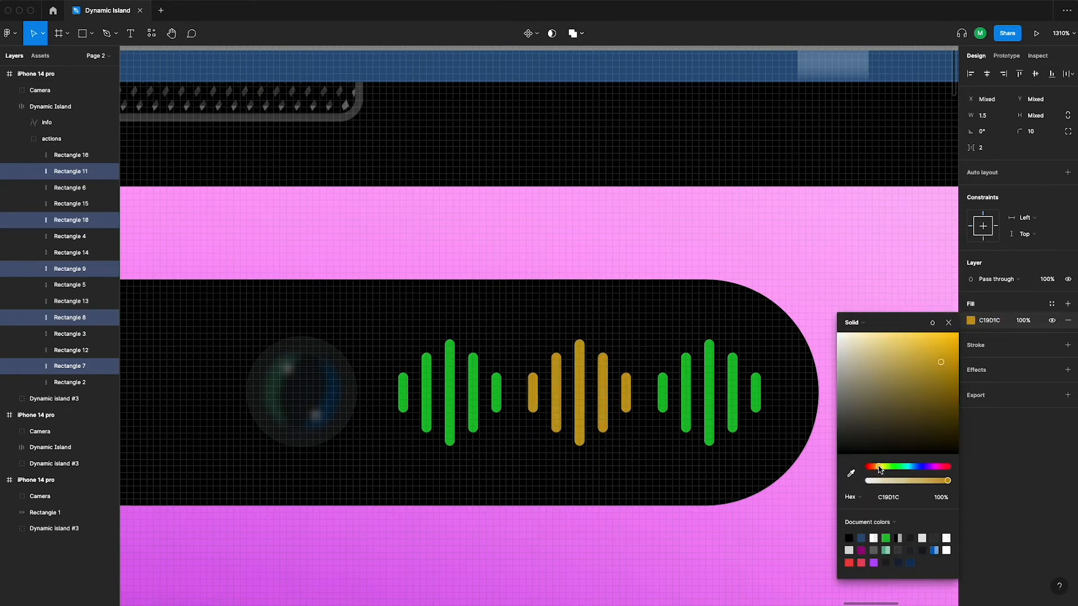
# Recolor the last five sound-wave bars to the bright yellow fill FDF300
pyautogui.click(685, 395)
pyautogui.keyDown('shift'); pyautogui.click(663, 392); pyautogui.keyUp('shift')
pyautogui.keyDown('shift'); pyautogui.click(709, 396); pyautogui.keyUp('shift')
pyautogui.keyDown('shift'); pyautogui.click(733, 401); pyautogui.keyUp('shift')
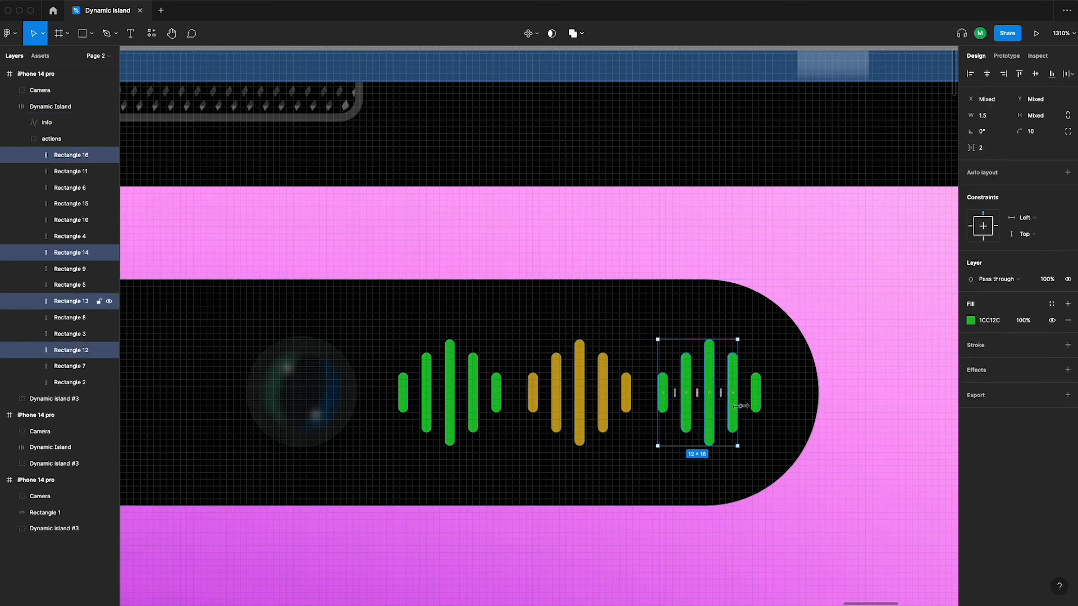
pyautogui.keyDown('shift'); pyautogui.click(756, 393); pyautogui.keyUp('shift')
pyautogui.click(970, 320)
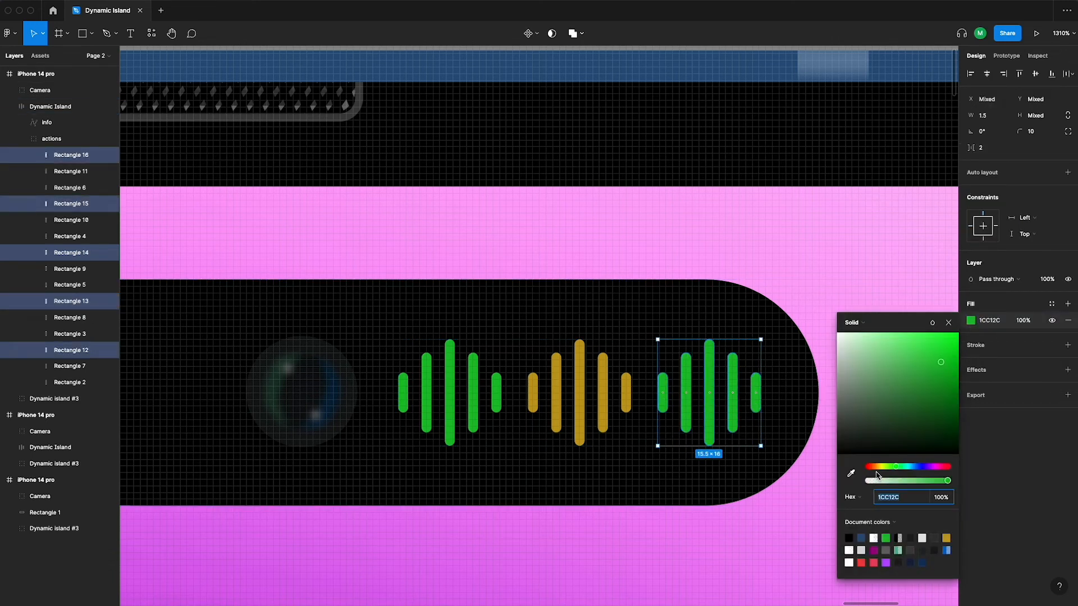
pyautogui.moveTo(879, 469); pyautogui.dragTo(879, 469)
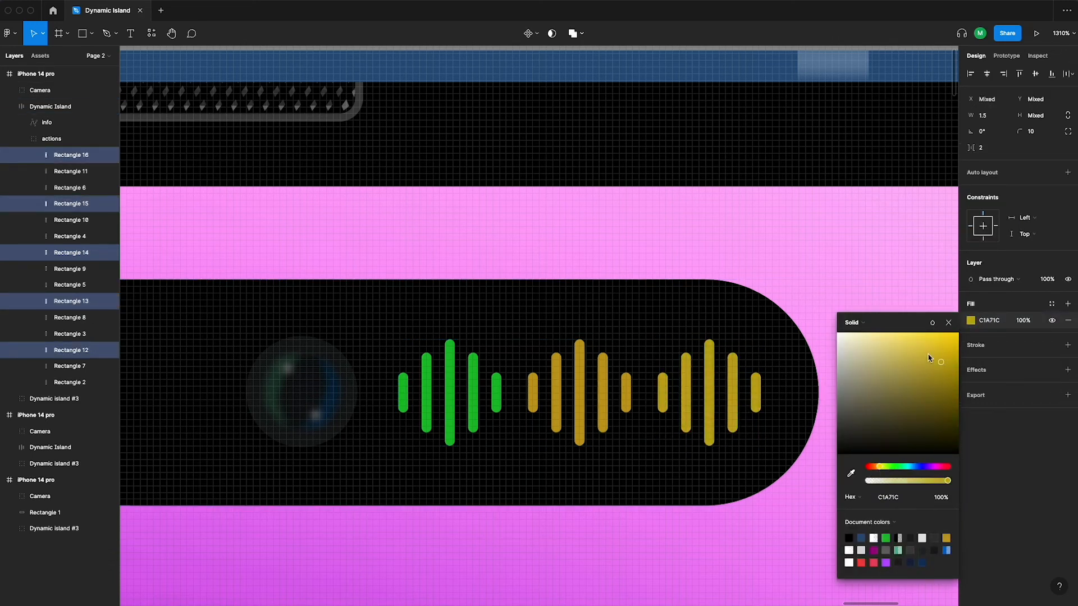
pyautogui.moveTo(941, 361); pyautogui.dragTo(957, 335)
pyautogui.moveTo(879, 467); pyautogui.dragTo(882, 468)
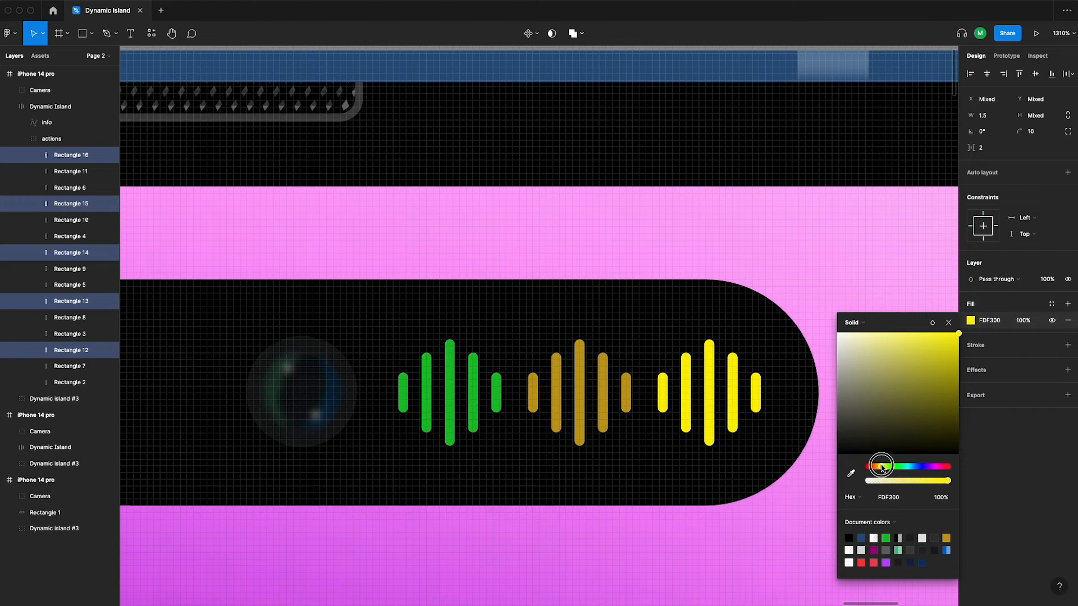
# Set the fill opacity of the last five yellow bars to 60%
pyautogui.click(1022, 320)
pyautogui.write('90')
pyautogui.press('Return')
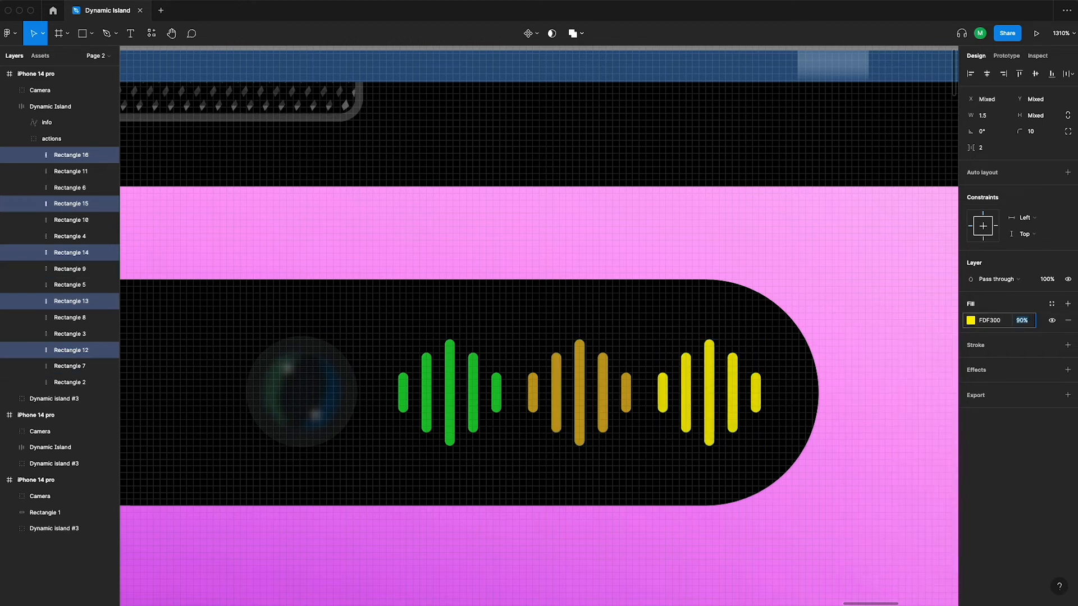
pyautogui.hotkey('shift', 'Down')
pyautogui.hotkey('shift', 'Down')
pyautogui.hotkey('shift', 'Down')
pyautogui.hotkey('shift', 'Down')
pyautogui.hotkey('shift', 'Up')
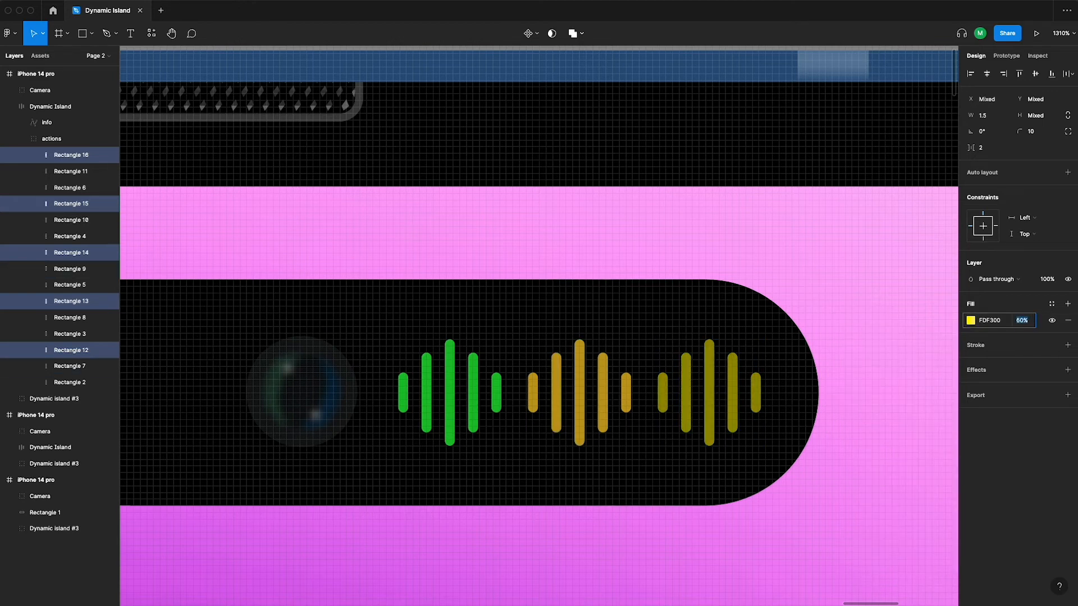
pyautogui.scroll(-10, 564, 350)
pyautogui.click(746, 213)
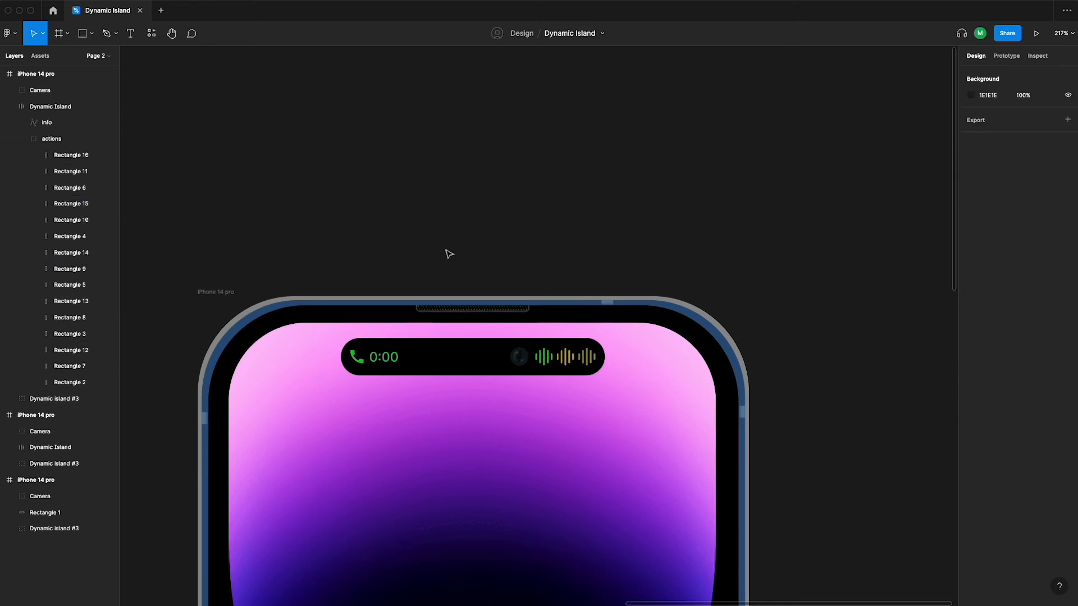
pyautogui.scroll(-3, 476, 218)
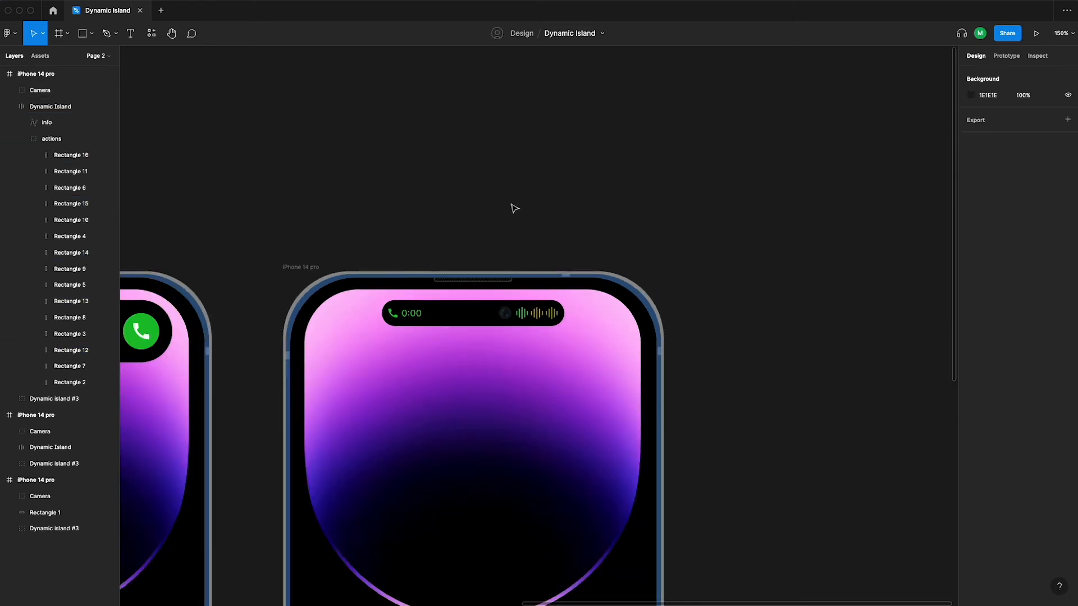
# Set the height of the second and fourth bars in all three sound-wave sets to 10
pyautogui.scroll(10, 532, 317)
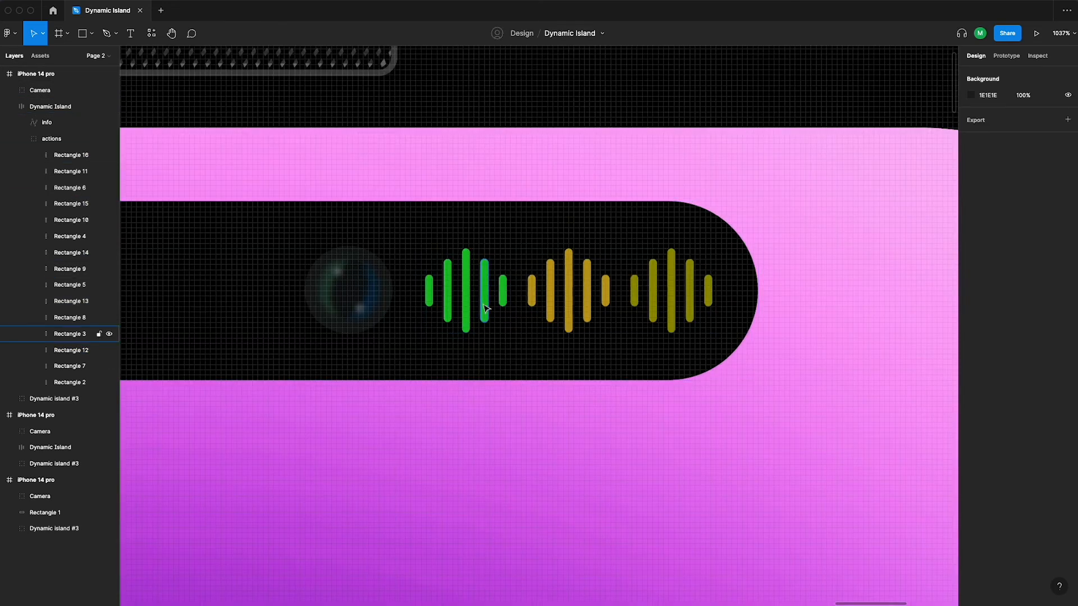
pyautogui.click(484, 290)
pyautogui.keyDown('shift'); pyautogui.click(447, 290); pyautogui.keyUp('shift')
pyautogui.keyDown('shift'); pyautogui.click(550, 303); pyautogui.keyUp('shift')
pyautogui.keyDown('shift'); pyautogui.click(587, 304); pyautogui.keyUp('shift')
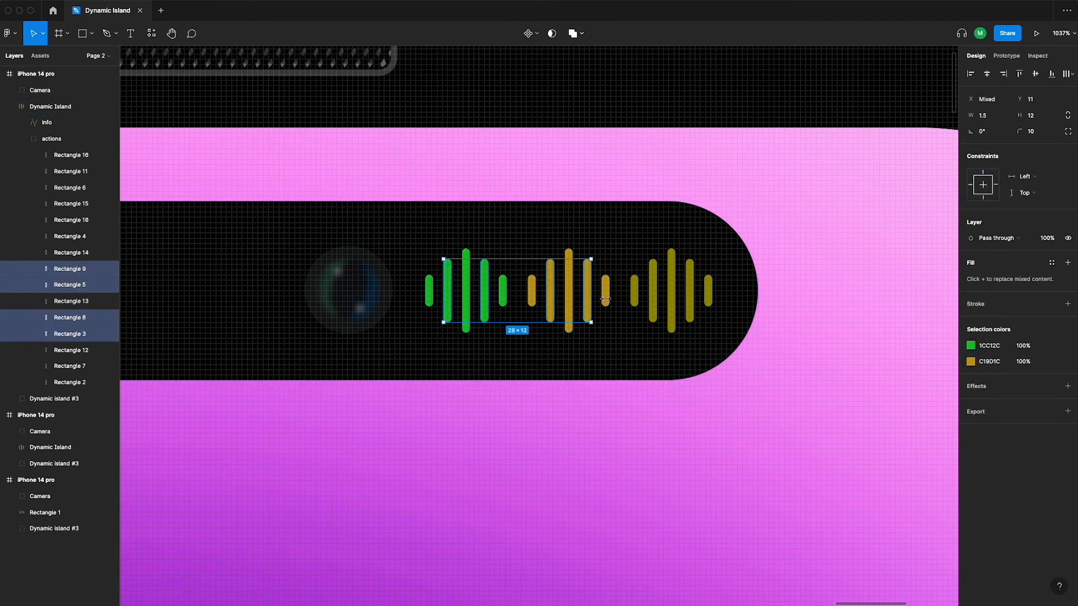
pyautogui.keyDown('shift'); pyautogui.click(653, 303); pyautogui.keyUp('shift')
pyautogui.keyDown('shift'); pyautogui.click(690, 303); pyautogui.keyUp('shift')
pyautogui.click(1033, 115)
pyautogui.write('10')
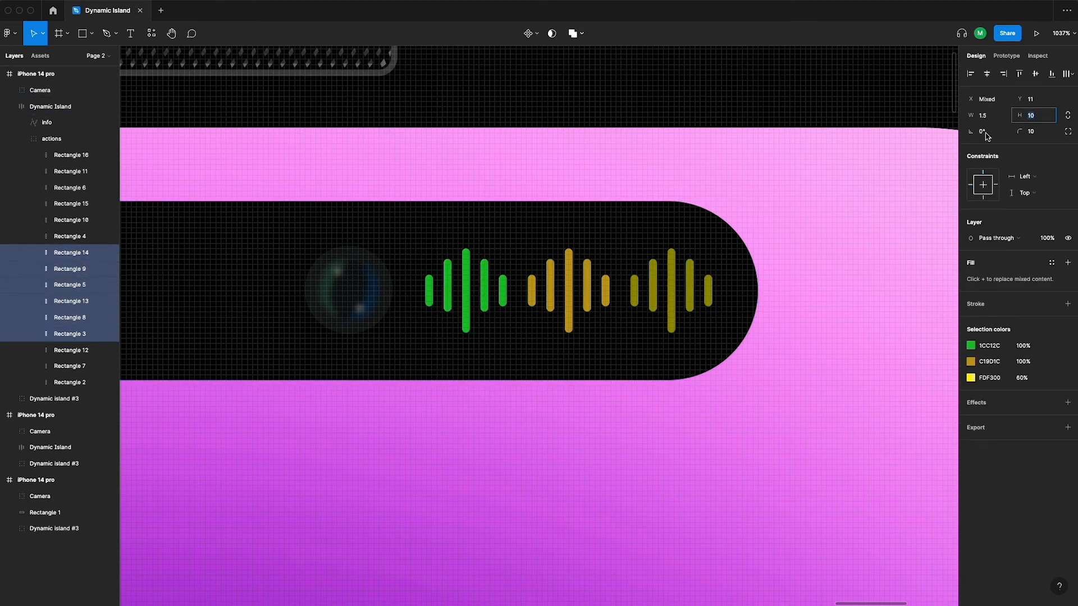
pyautogui.press('Return')
# Align the resized bars to the vertical center of the last set's tallest bar
pyautogui.keyDown('shift'); pyautogui.click(671, 315); pyautogui.keyUp('shift')
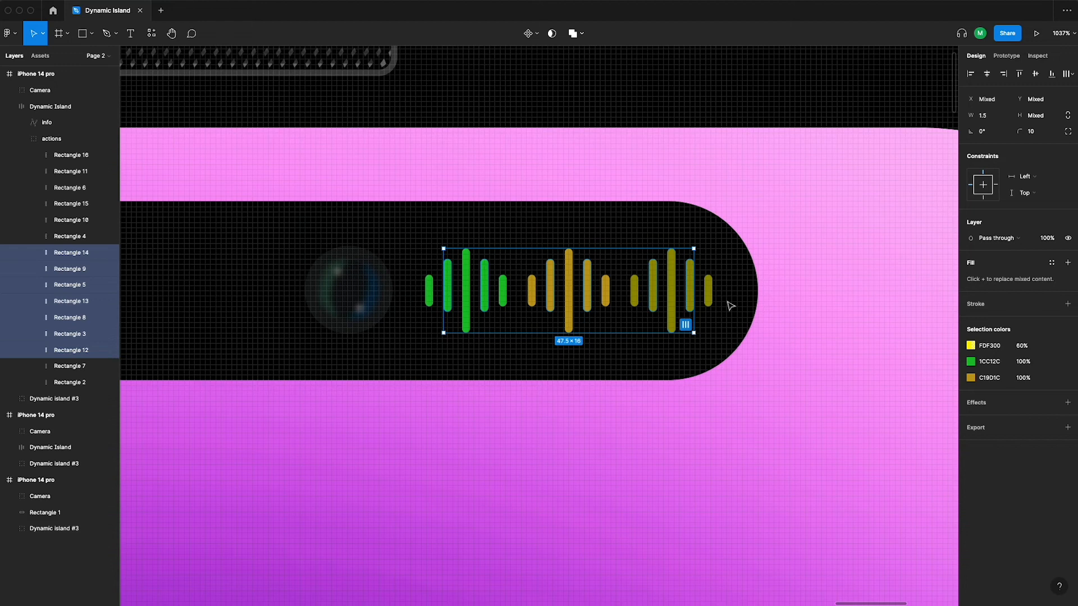
pyautogui.click(1034, 75)
pyautogui.scroll(-10, 541, 223)
pyautogui.click(565, 123)
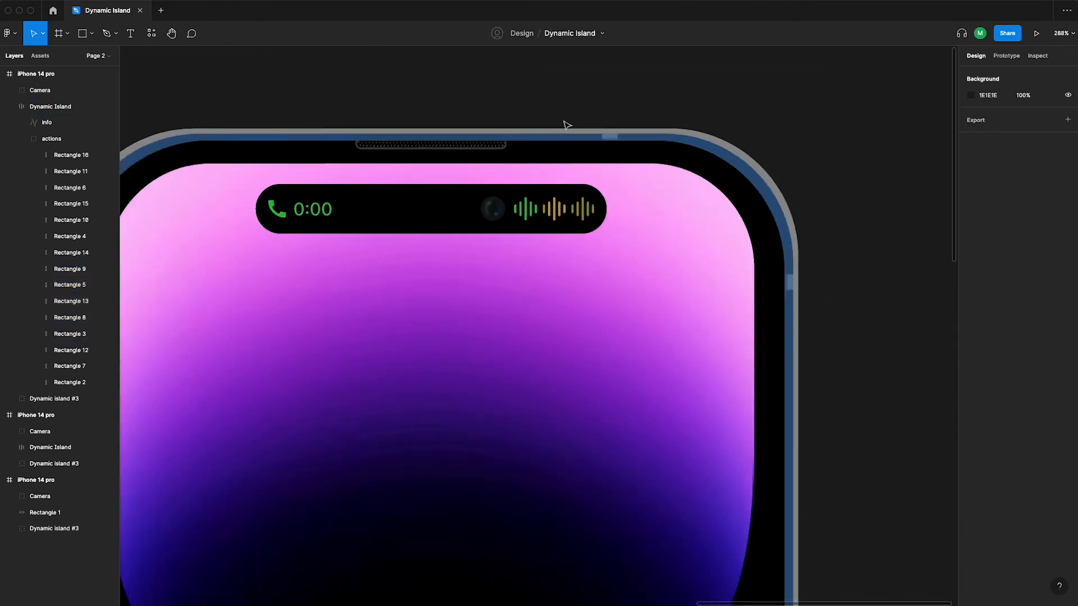
pyautogui.scroll(-4, 565, 129)
pyautogui.hscroll(2, 503, 163)
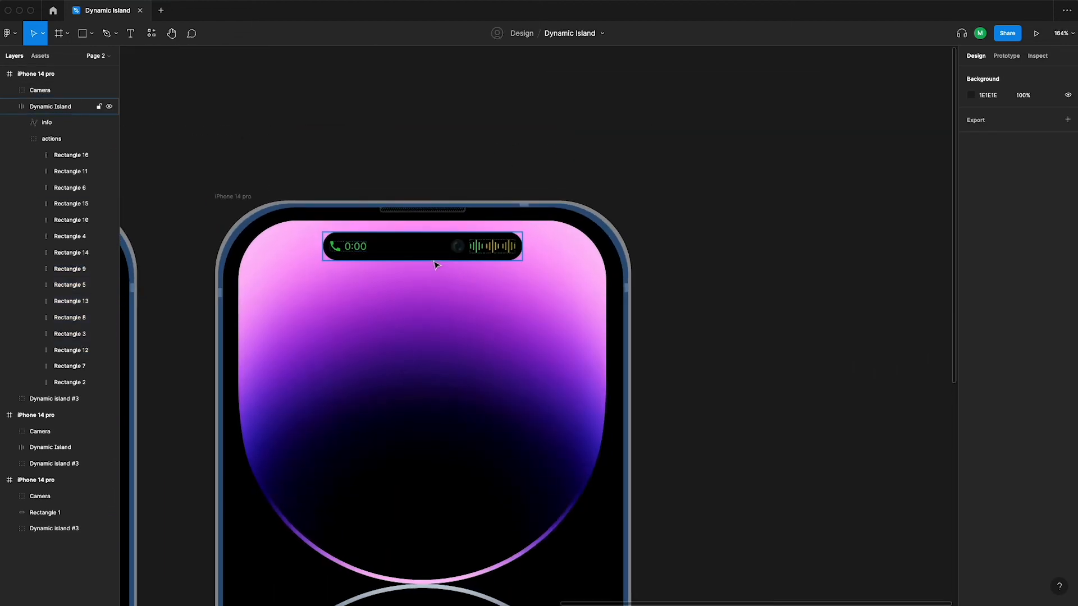
# Flatten the sound-wave group into a single vector and rename its layer "actions"
pyautogui.click(492, 248)
pyautogui.doubleClick(492, 248)
pyautogui.rightClick(493, 247)
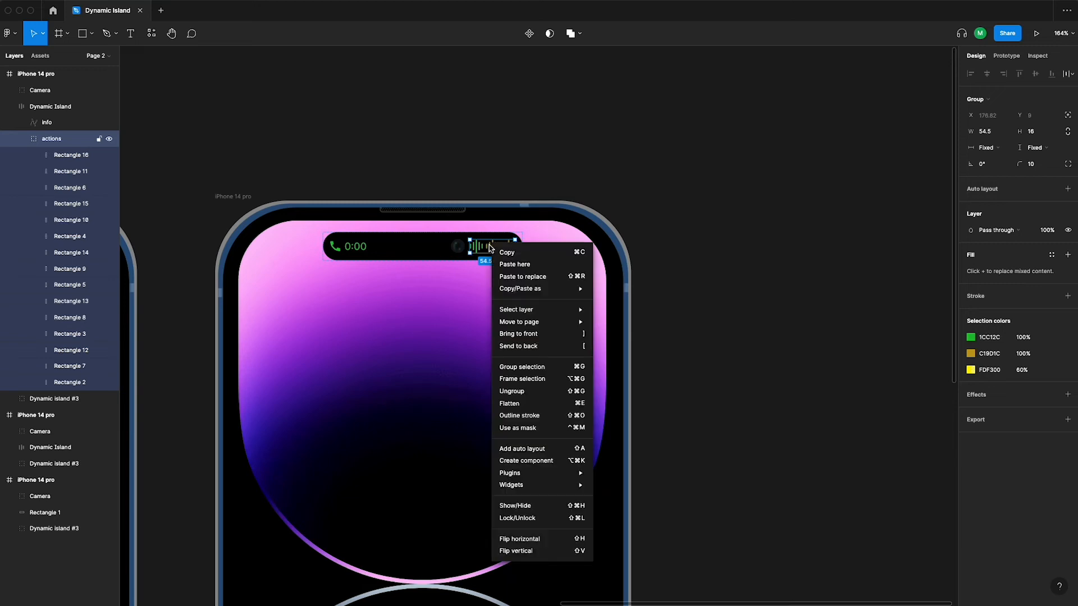
pyautogui.click(515, 402)
pyautogui.doubleClick(63, 138)
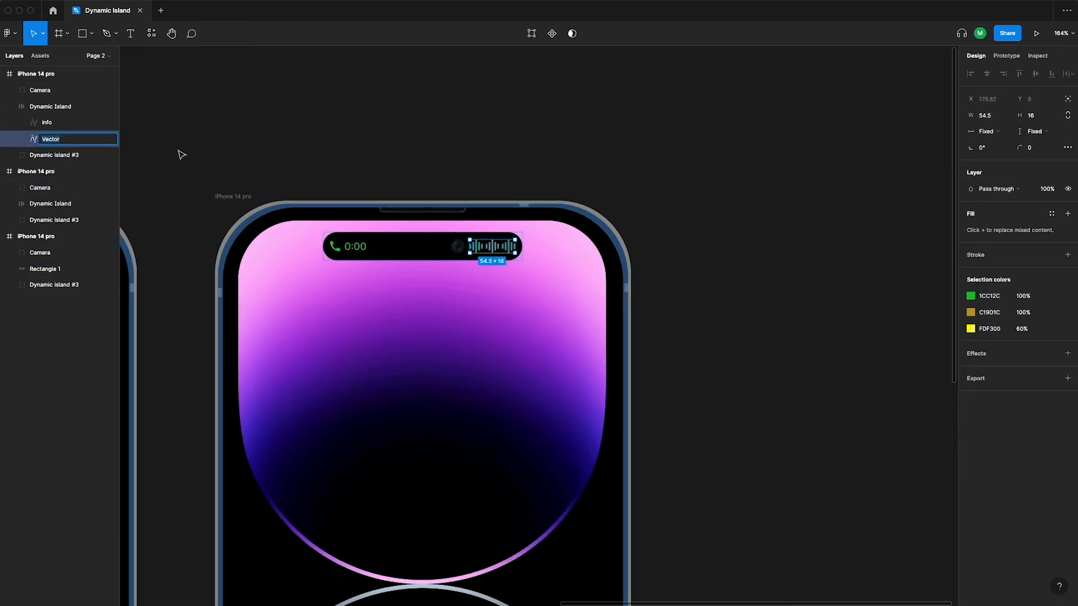
pyautogui.write('actions')
pyautogui.press('Return')
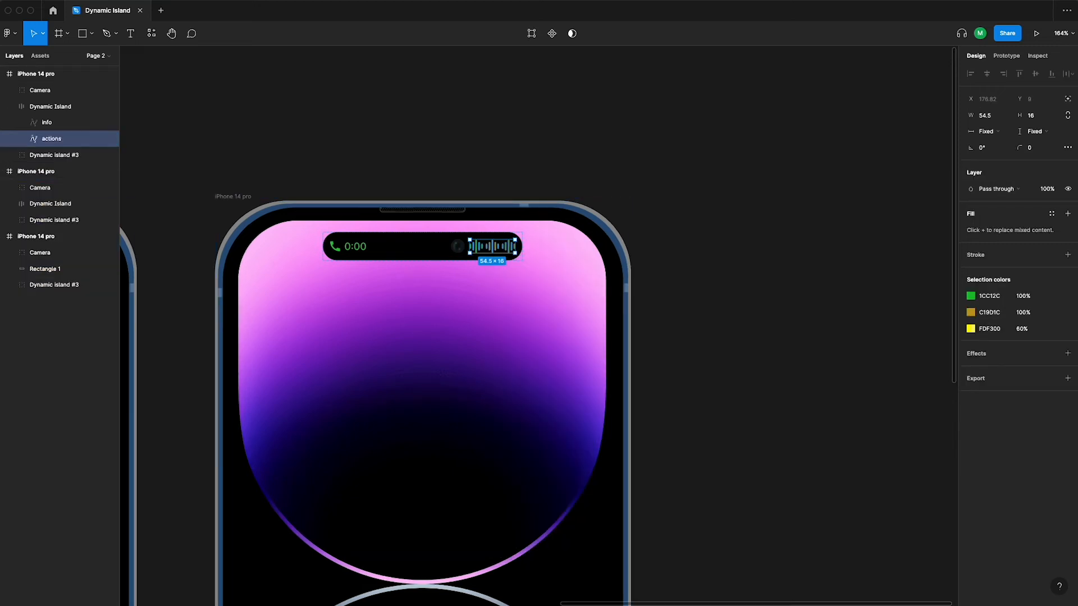
# Duplicate the iPhone 14 pro frame containing the compact ongoing-call island
pyautogui.click(335, 109)
pyautogui.doubleClick(356, 248)
pyautogui.click(383, 166)
pyautogui.scroll(-5, 383, 166)
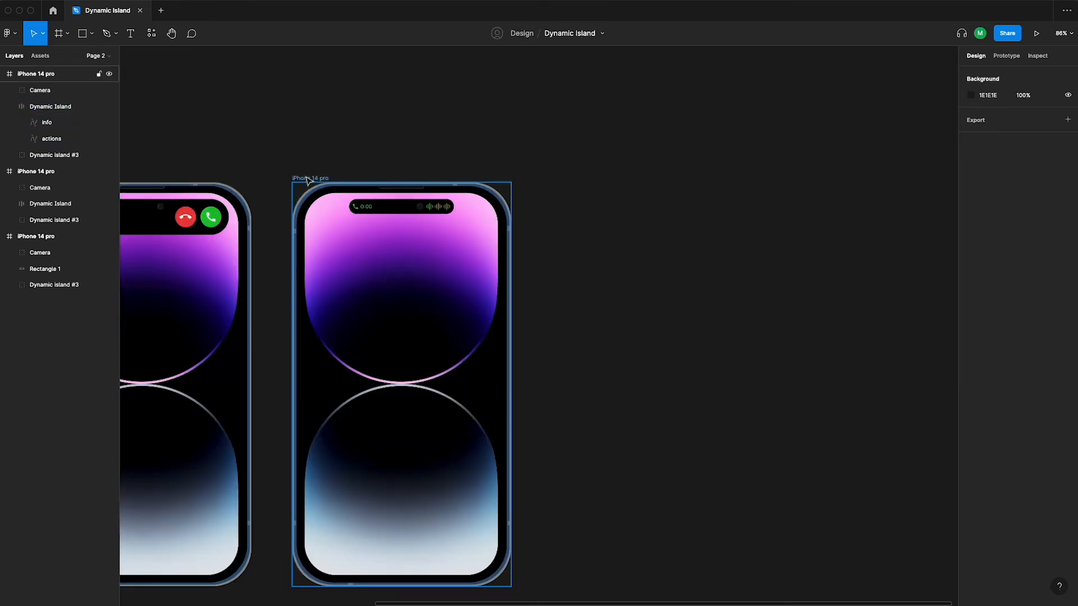
pyautogui.click(308, 180)
pyautogui.press('super+d')
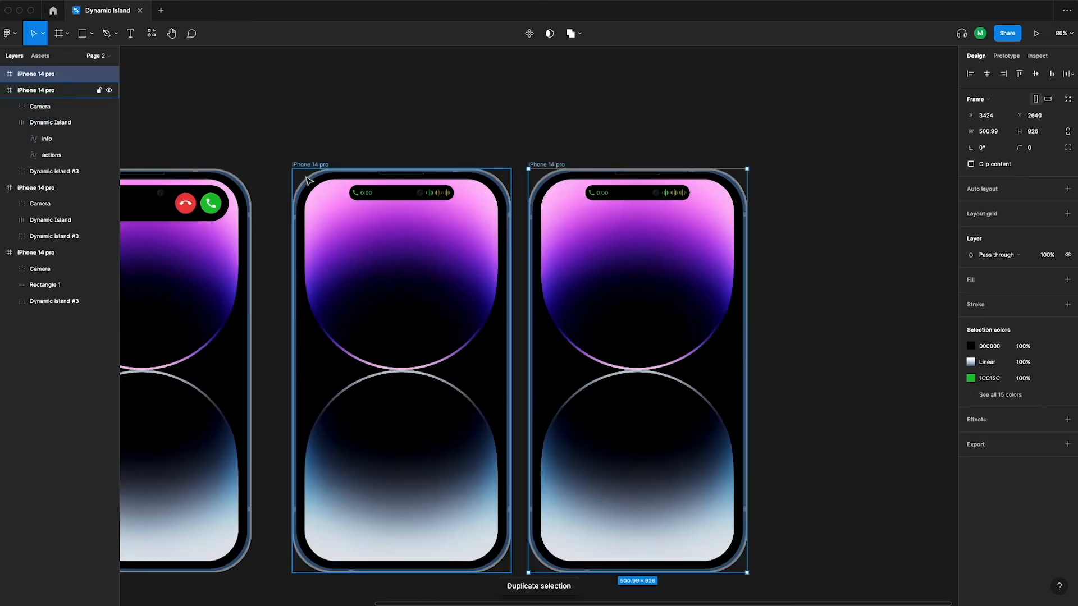
pyautogui.scroll(2, 580, 283)
pyautogui.press('Escape')
# Set the auto layout spacing of the Dynamic Island in the duplicated iPhone frame to 5
pyautogui.scroll(5, 580, 282)
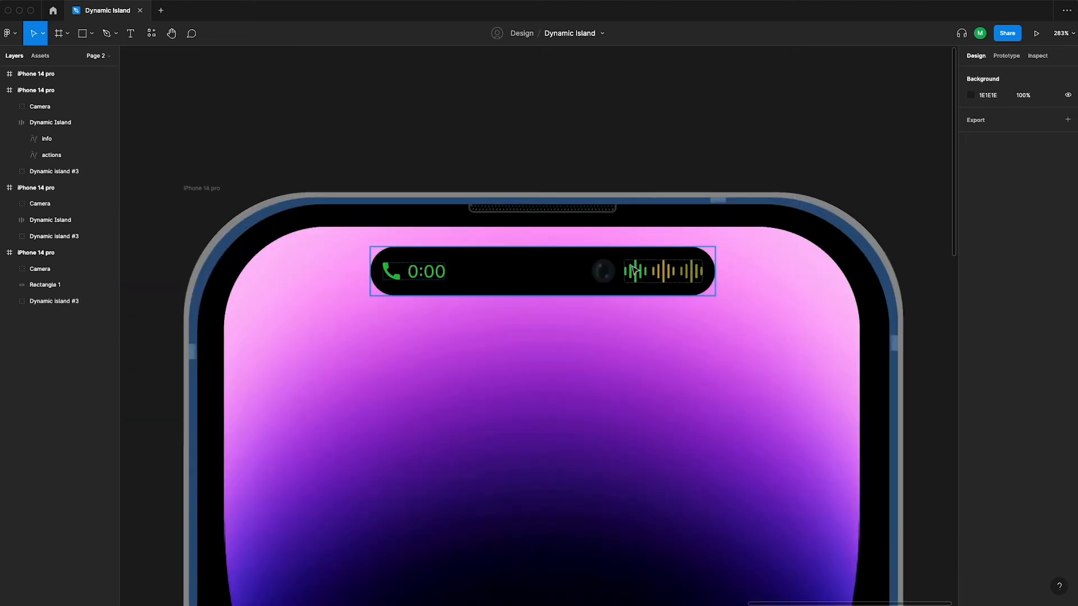
pyautogui.click(560, 275)
pyautogui.click(983, 240)
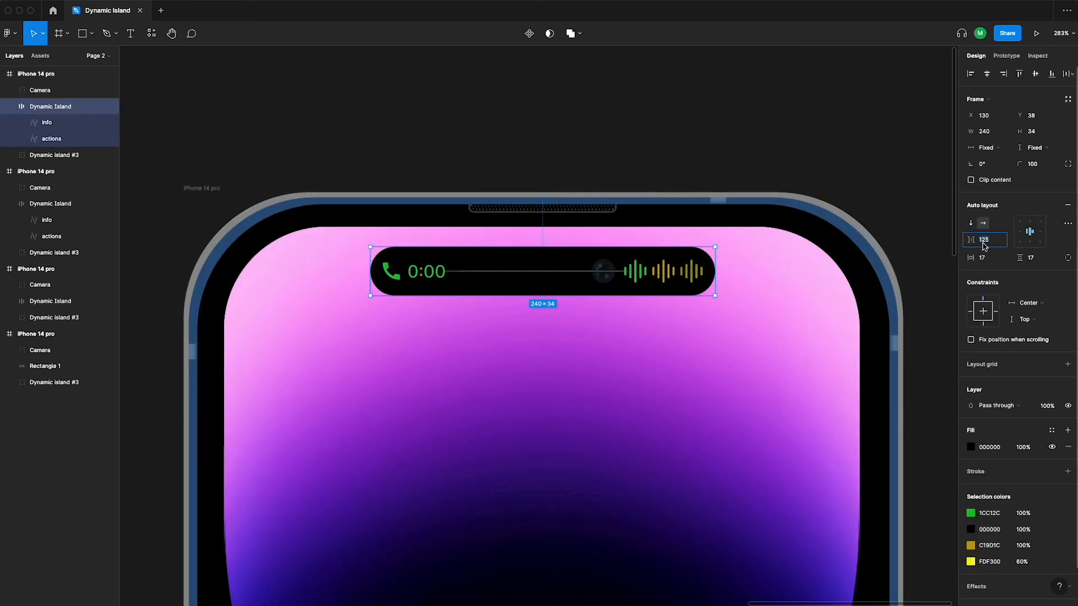
pyautogui.write('5')
pyautogui.press('Return')
pyautogui.click(397, 305)
pyautogui.click(410, 285)
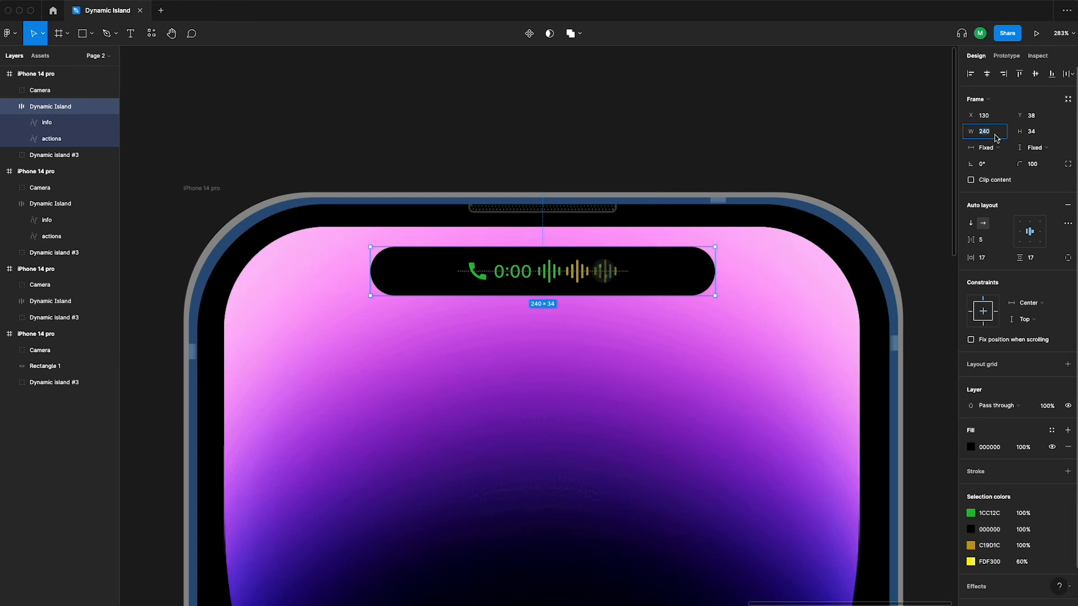
# Set the width of the Dynamic Island in the duplicated frame to 120 and center it horizontally
pyautogui.press('Return')
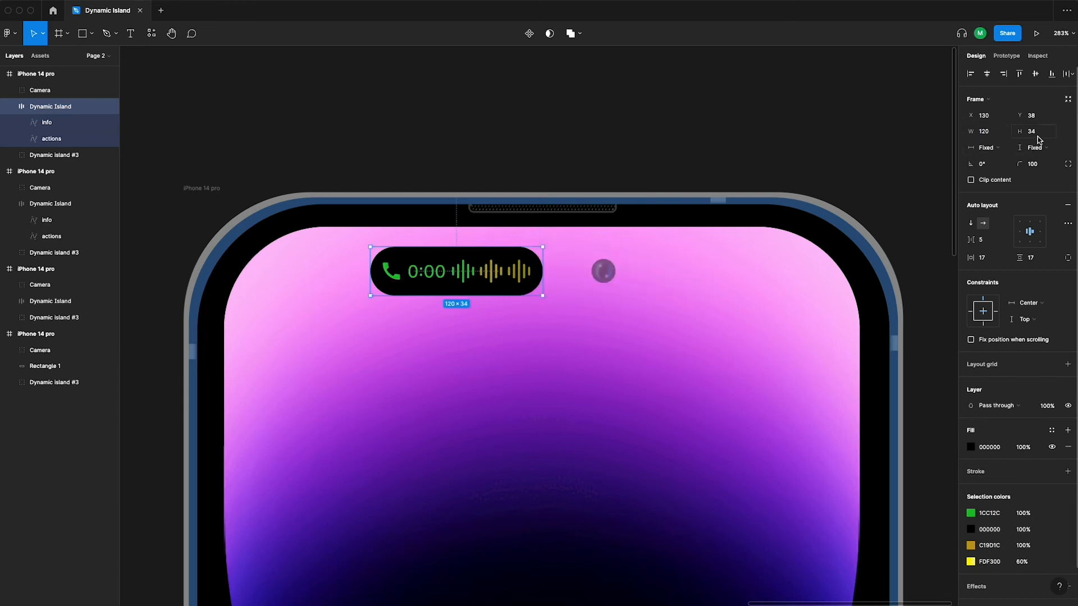
pyautogui.click(987, 73)
pyautogui.click(678, 120)
# Scale the "actions" and "info" vectors in the duplicated frame's Dynamic Island to a height of 5
pyautogui.doubleClick(545, 280)
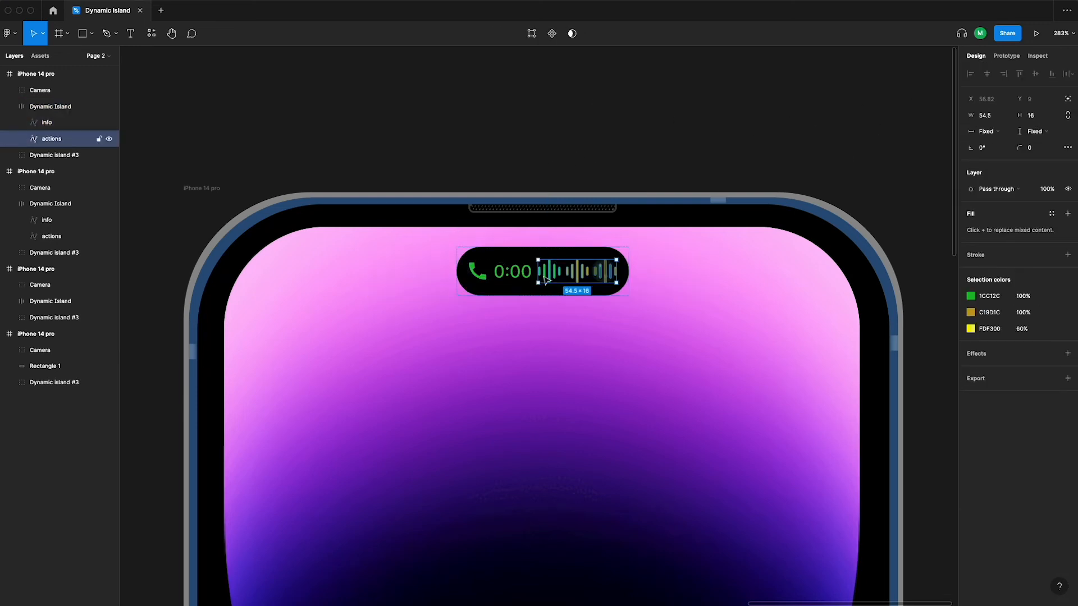
pyautogui.keyDown('shift'); pyautogui.click(504, 278); pyautogui.keyUp('shift')
pyautogui.press('Escape')
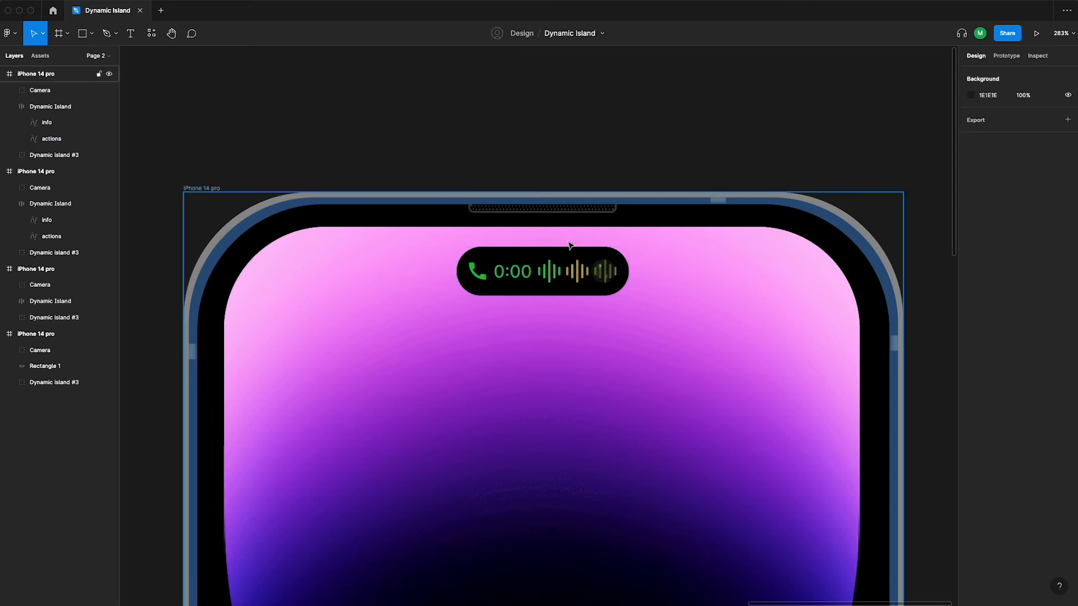
pyautogui.doubleClick(556, 272)
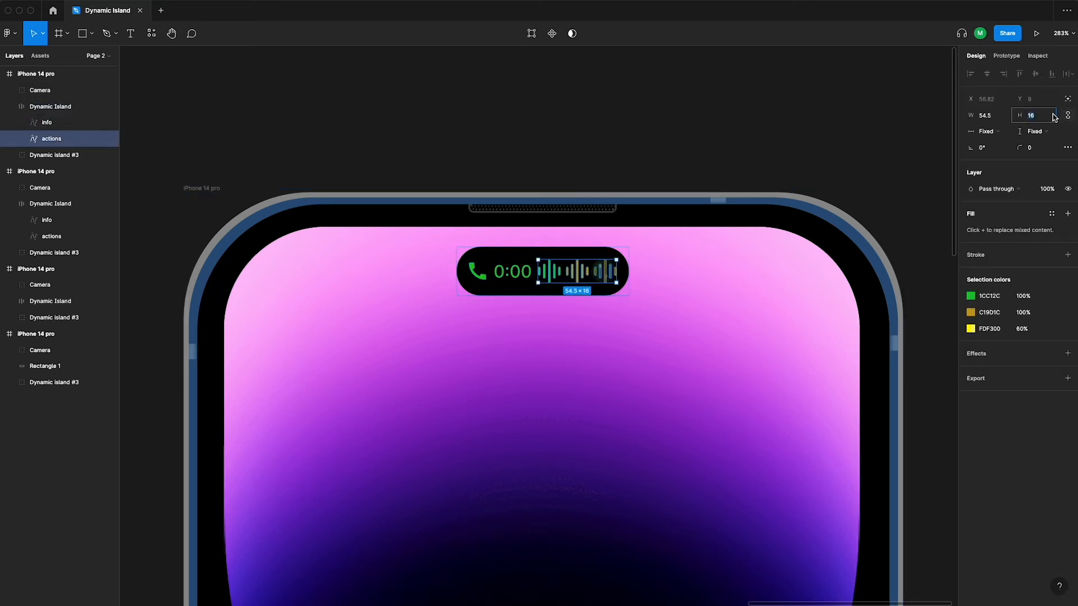
pyautogui.write('5')
pyautogui.press('Return')
pyautogui.click(544, 271)
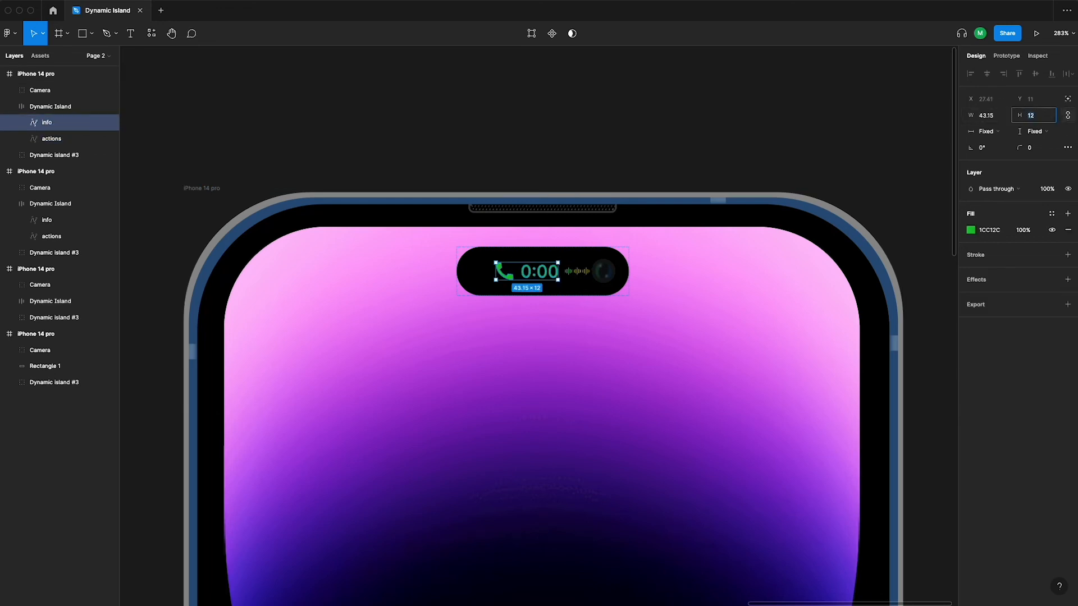
pyautogui.write('5')
pyautogui.press('Return')
# Hide the "info" and "actions" layers in the 120-wide Dynamic Island
pyautogui.scroll(5, 542, 261)
pyautogui.keyDown('shift'); pyautogui.click(548, 274); pyautogui.keyUp('shift')
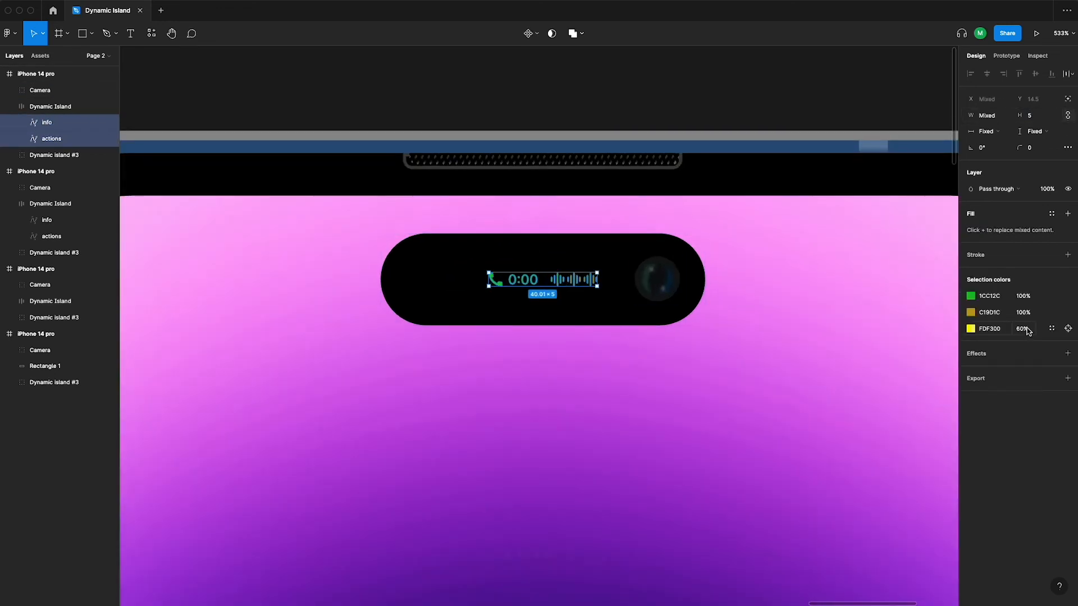
pyautogui.click(1067, 190)
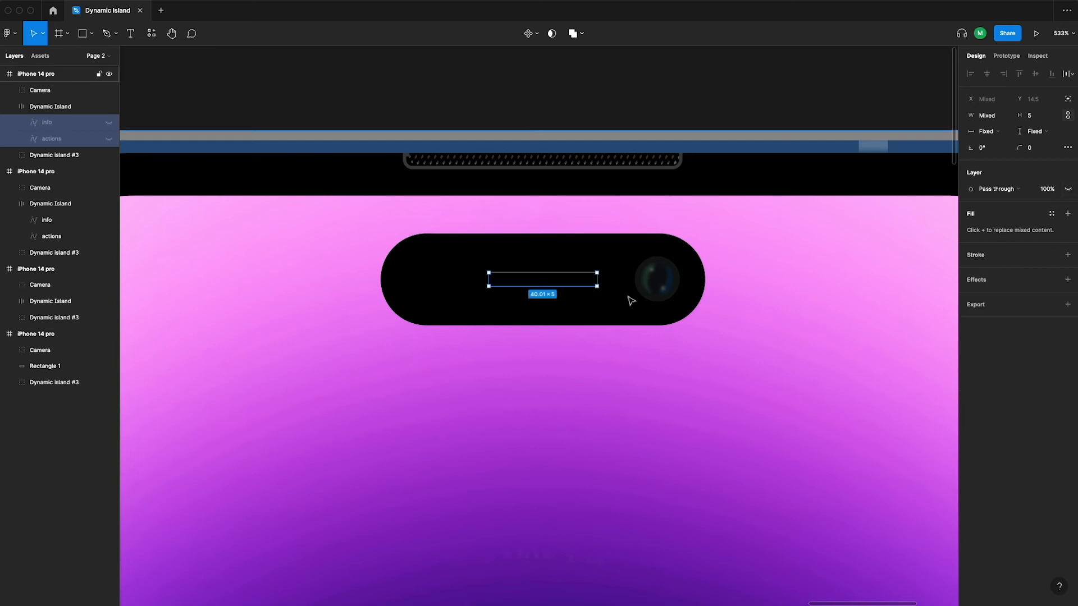
pyautogui.scroll(-5, 565, 285)
pyautogui.click(591, 180)
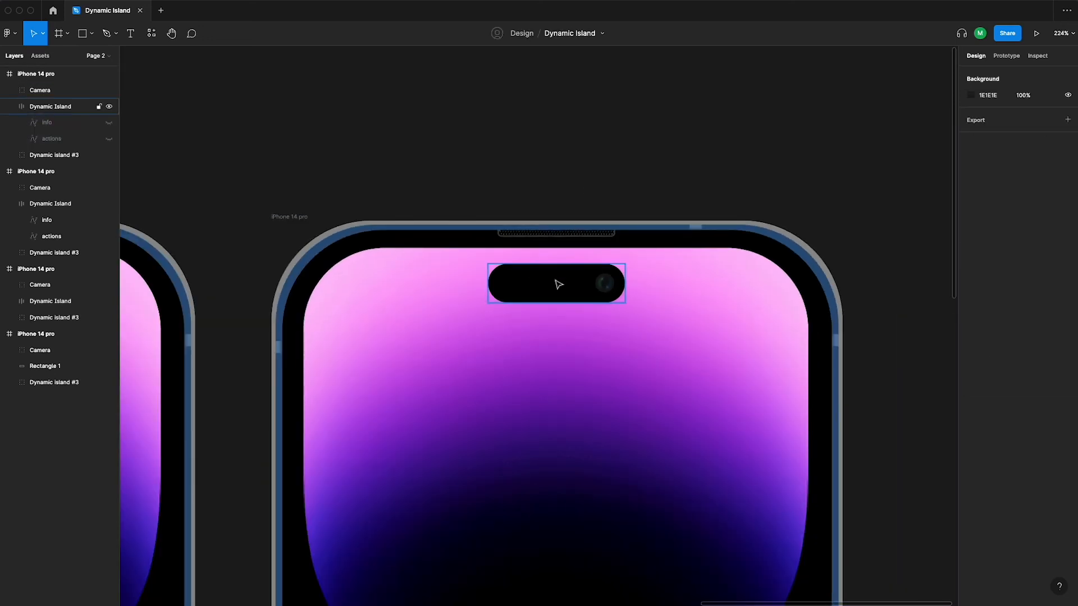
# Space the three call-state iPhone 14 pro frames 200 apart horizontally, with the original frame set off from them
pyautogui.scroll(-10, 555, 281)
pyautogui.moveTo(294, 141); pyautogui.dragTo(351, 128)
pyautogui.moveTo(196, 212); pyautogui.dragTo(131, 212)
pyautogui.click(288, 198)
pyautogui.scroll(-2, 288, 198)
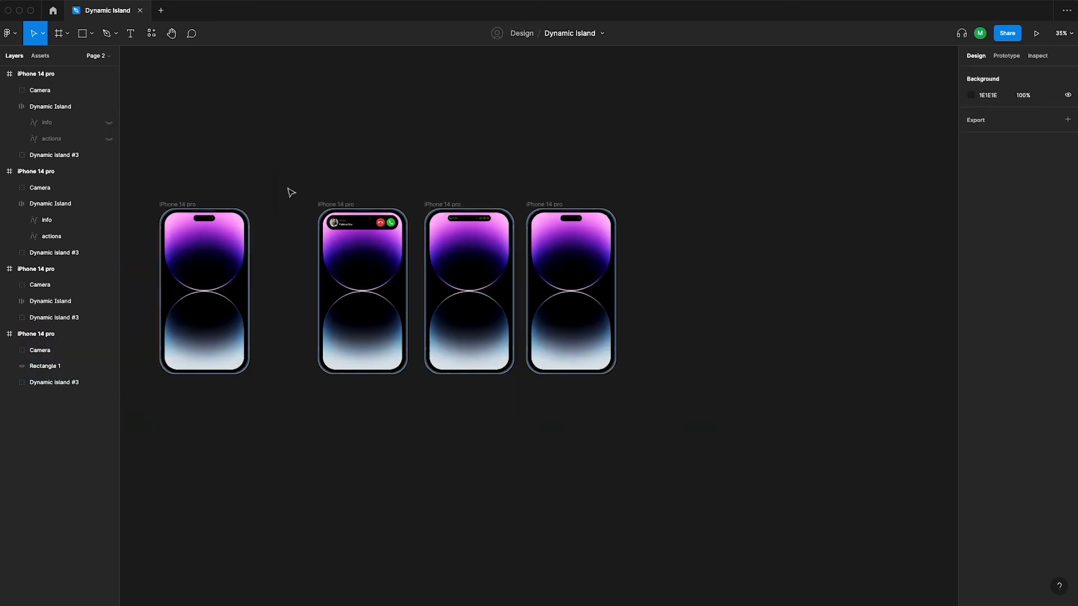
pyautogui.moveTo(288, 180); pyautogui.dragTo(699, 409)
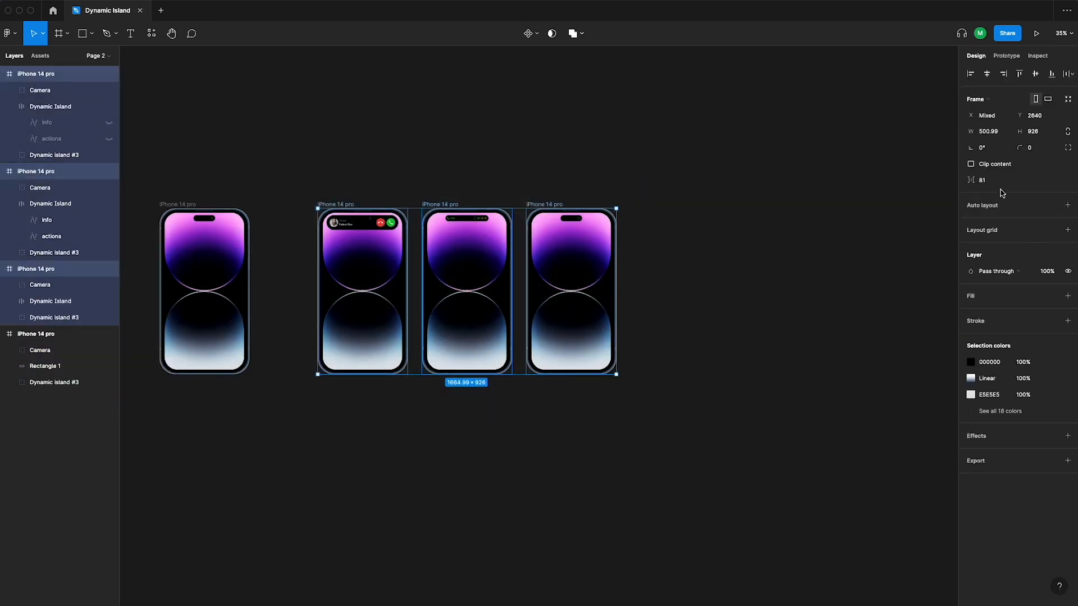
pyautogui.write('200')
pyautogui.press('Return')
pyautogui.click(746, 168)
# Examine the Dynamic Island in each of the three call-state iPhone frames
pyautogui.scroll(8, 359, 237)
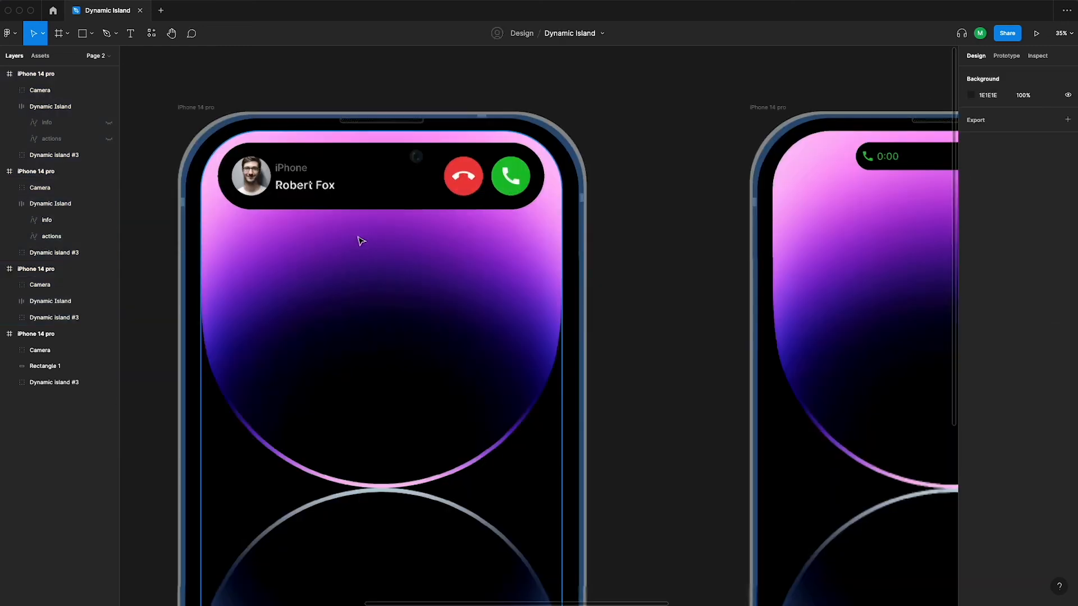
pyautogui.scroll(-4, 377, 185)
pyautogui.scroll(8, 642, 188)
pyautogui.scroll(-5, 594, 184)
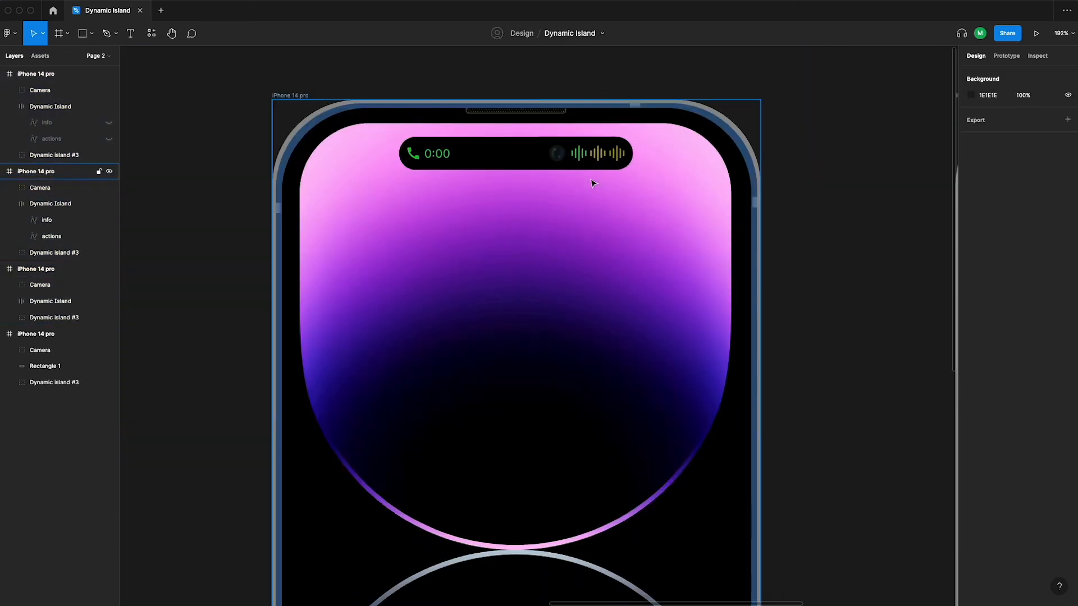
pyautogui.hscroll(5, 593, 184)
pyautogui.scroll(6, 665, 168)
pyautogui.scroll(-6, 667, 168)
pyautogui.scroll(-5, 667, 168)
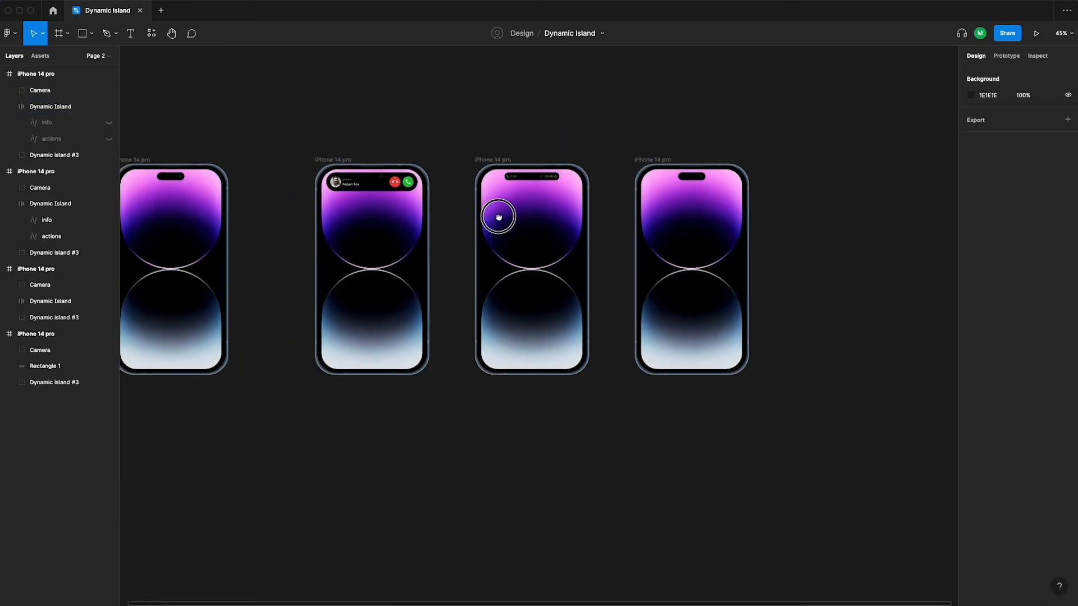
# Link the incoming-call frame to the ongoing-call frame with an 800ms After delay trigger, Smart animate and Gentle easing
pyautogui.click(999, 57)
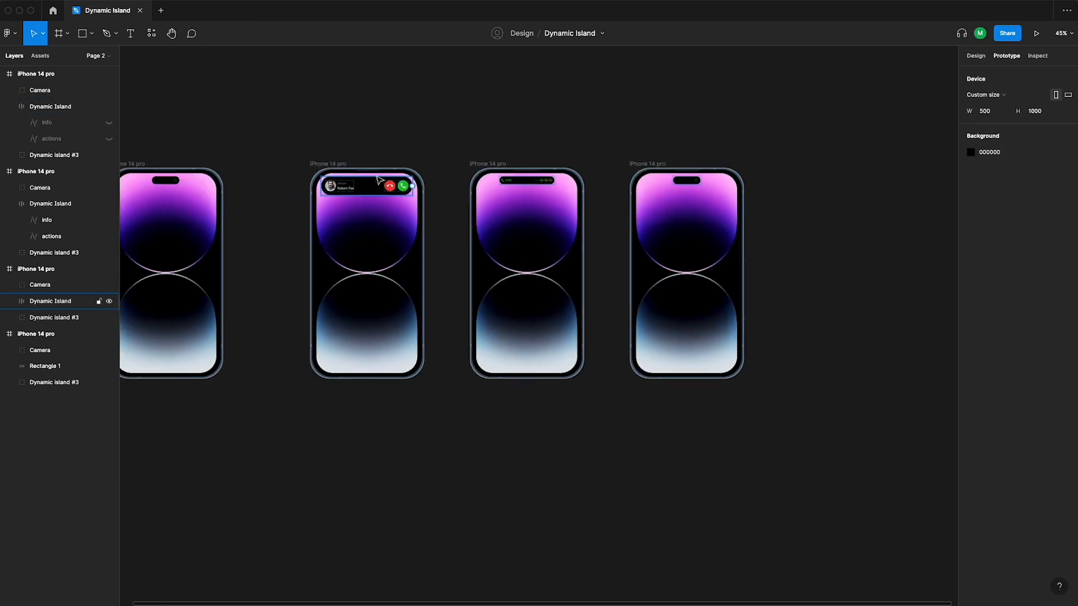
pyautogui.click(327, 164)
pyautogui.moveTo(425, 275); pyautogui.dragTo(567, 298)
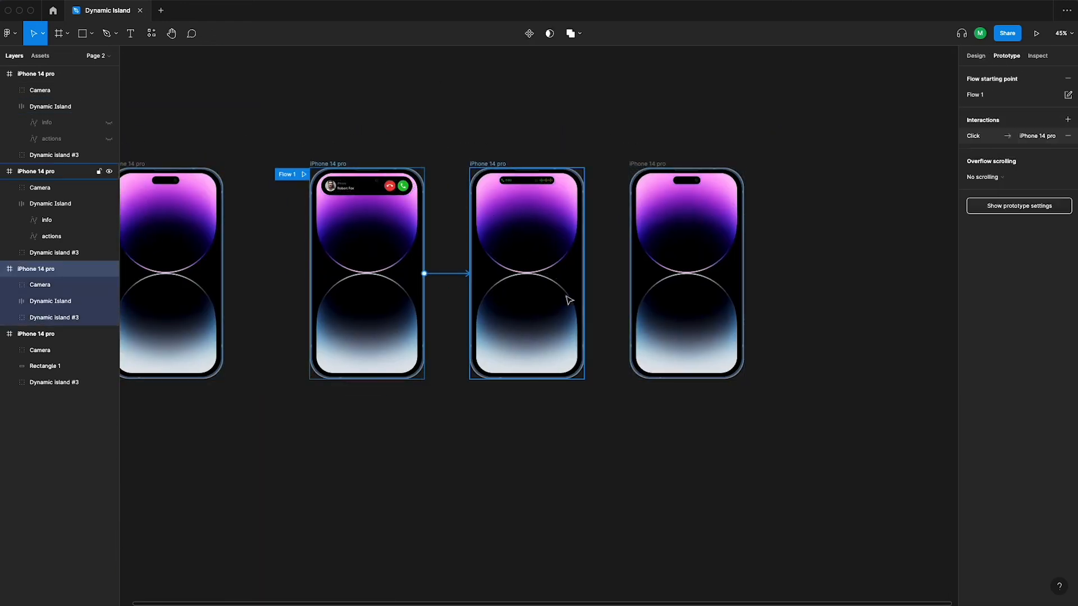
pyautogui.click(873, 161)
pyautogui.click(864, 287)
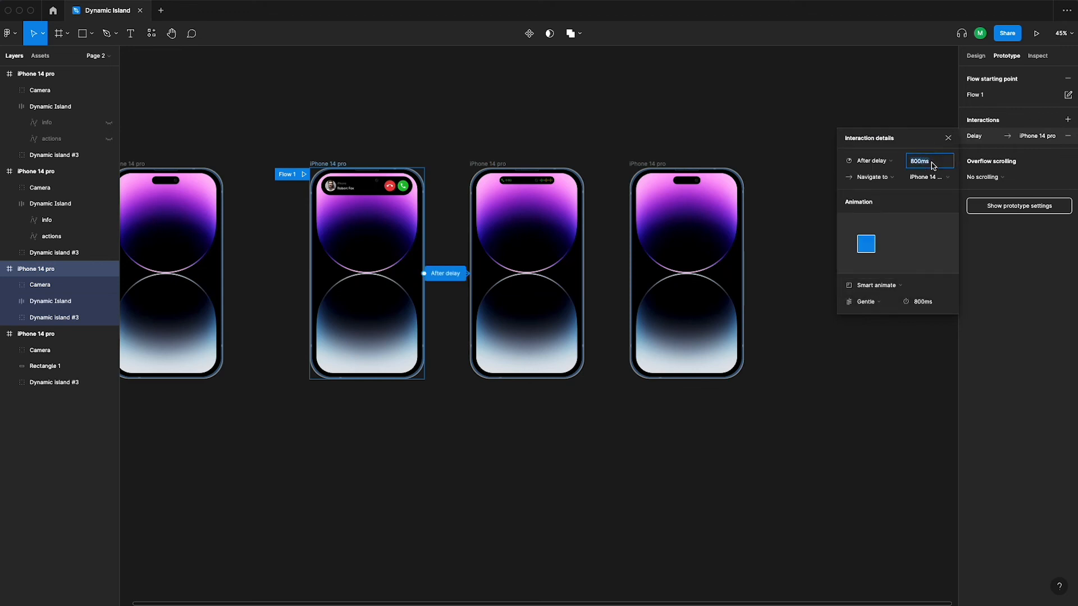
pyautogui.click(880, 304)
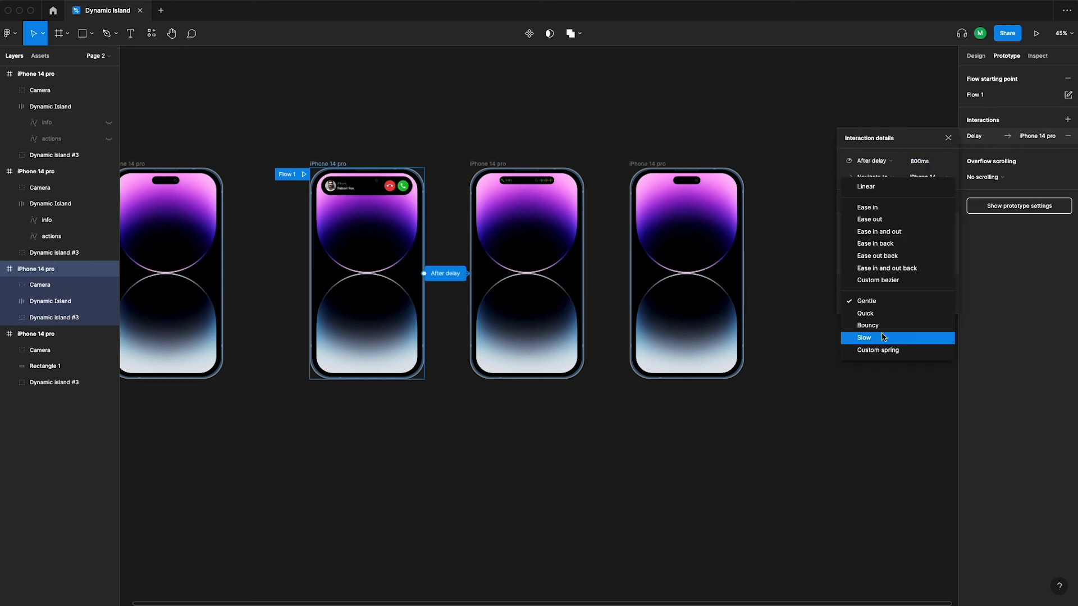
pyautogui.click(883, 303)
pyautogui.click(826, 250)
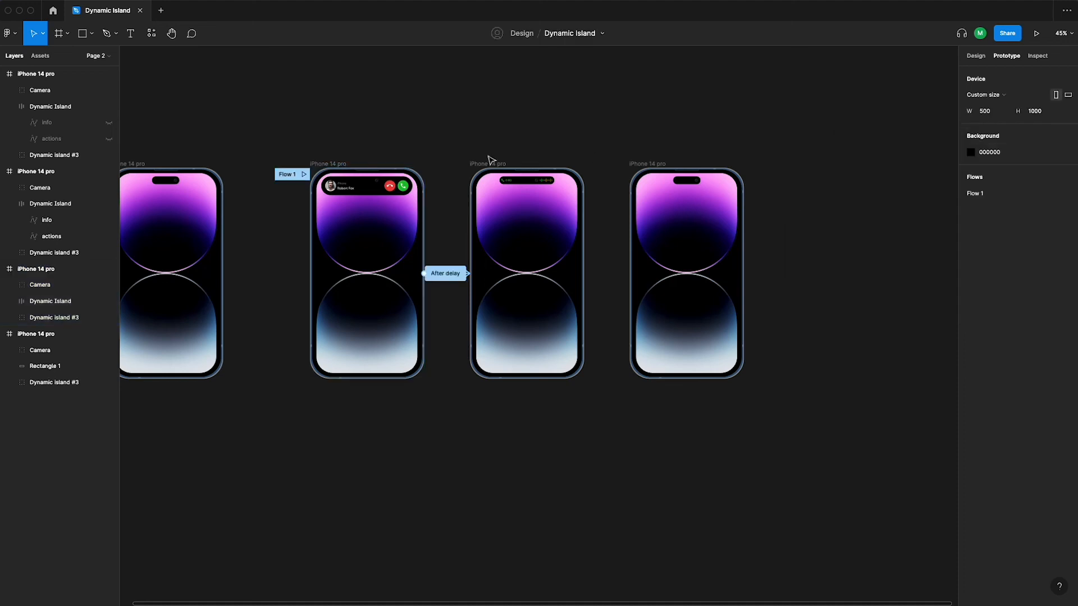
# Link the ongoing-call frame to the last iPhone frame with an After delay trigger and Gentle Smart animate
pyautogui.click(489, 163)
pyautogui.moveTo(584, 273); pyautogui.dragTo(685, 275)
pyautogui.click(869, 145)
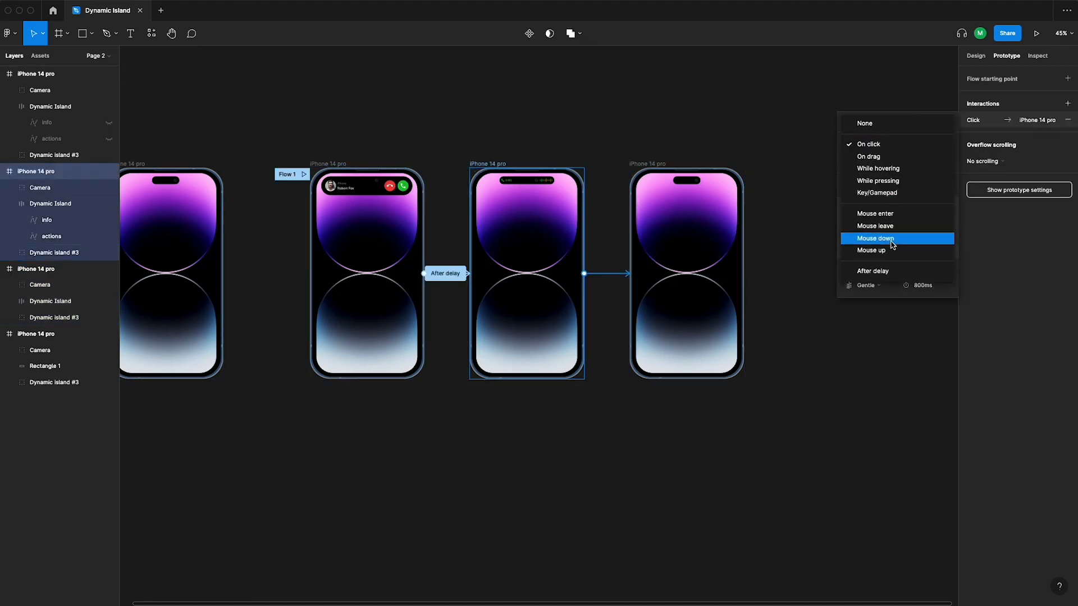
pyautogui.click(870, 275)
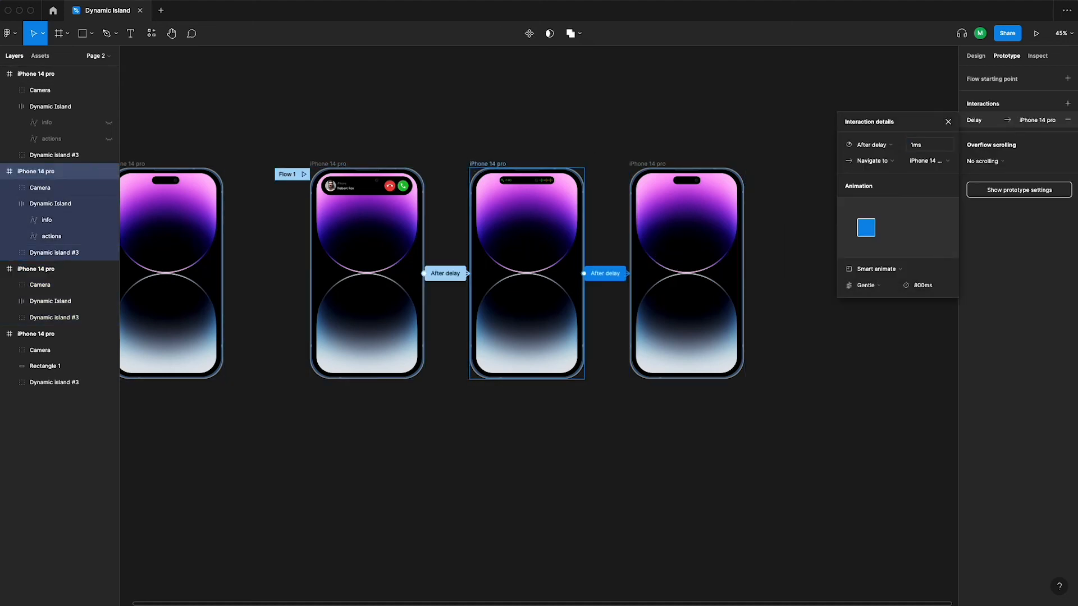
pyautogui.click(711, 145)
# Check the first link's delay settings and rename the incoming-call frame's flow "Dynamic Island"
pyautogui.click(446, 274)
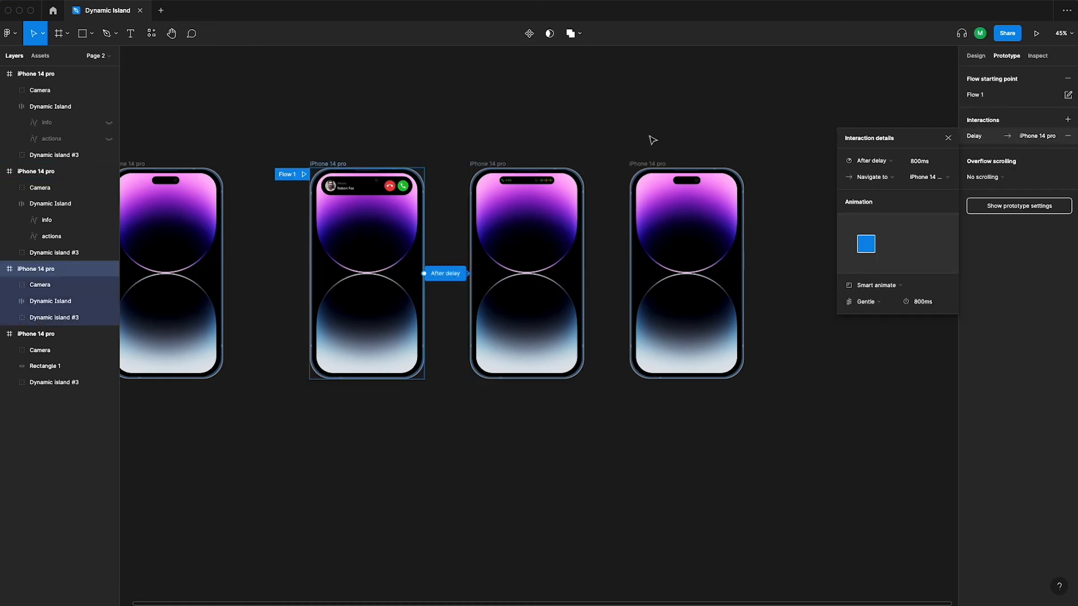
pyautogui.click(774, 211)
pyautogui.click(365, 225)
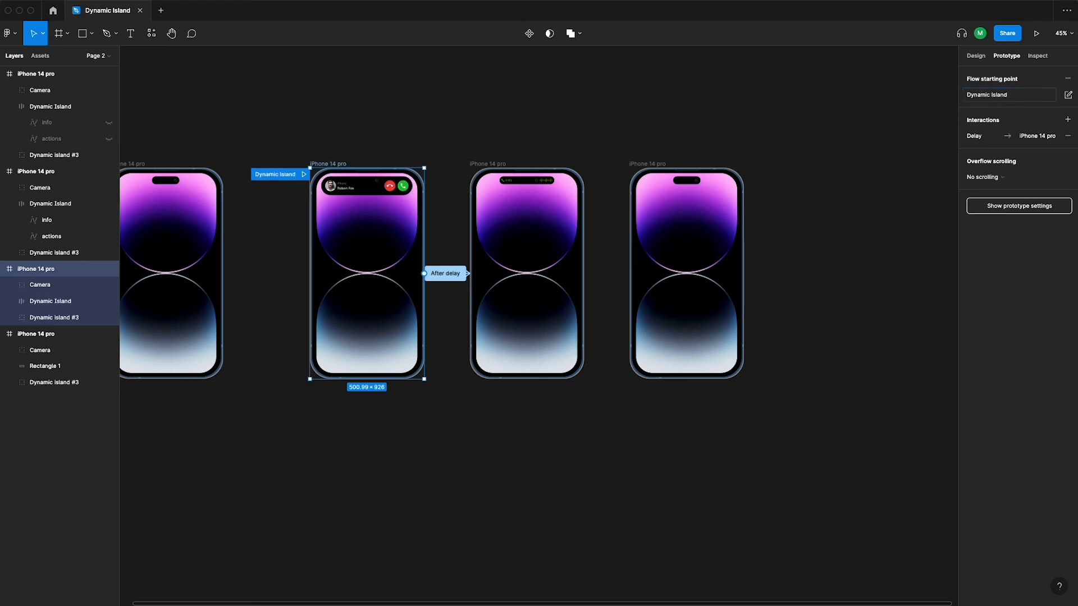
pyautogui.click(412, 122)
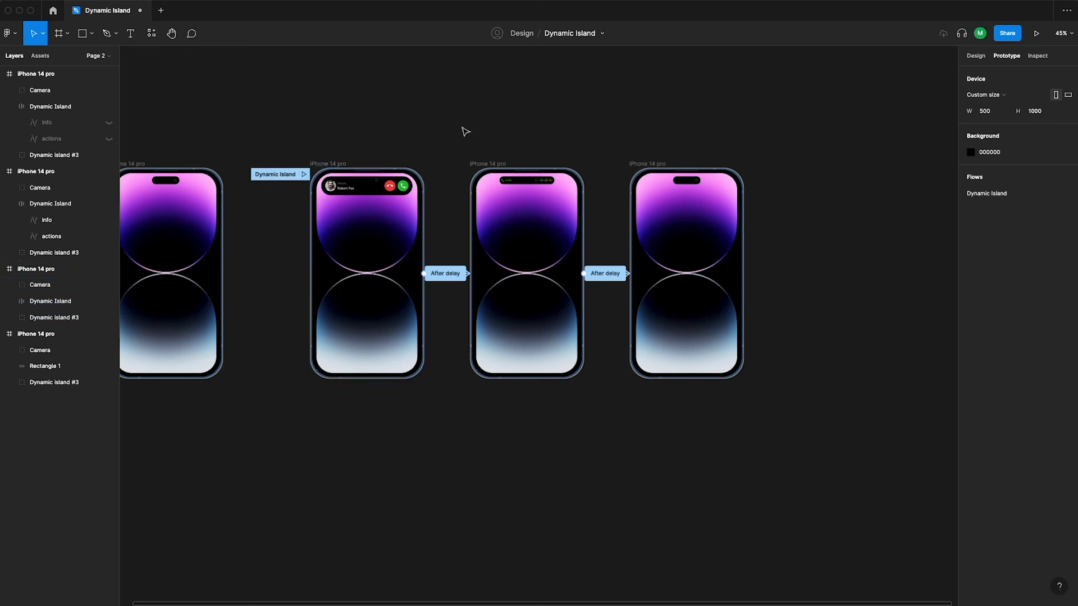
# Play the "Dynamic Island" prototype flow to review the transitions between the call states
pyautogui.click(304, 174)
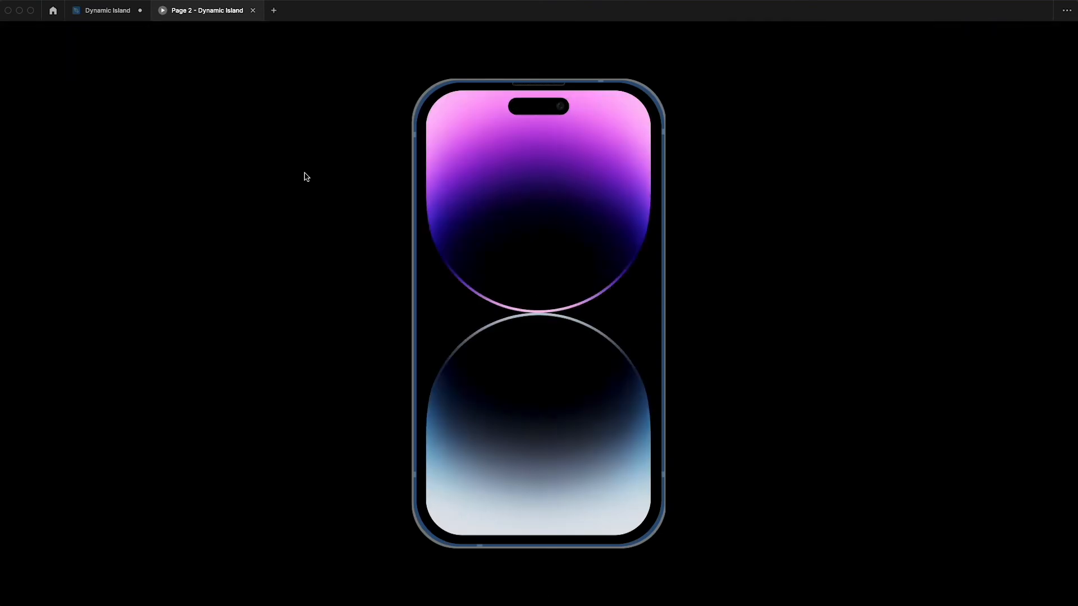
pyautogui.click(107, 10)
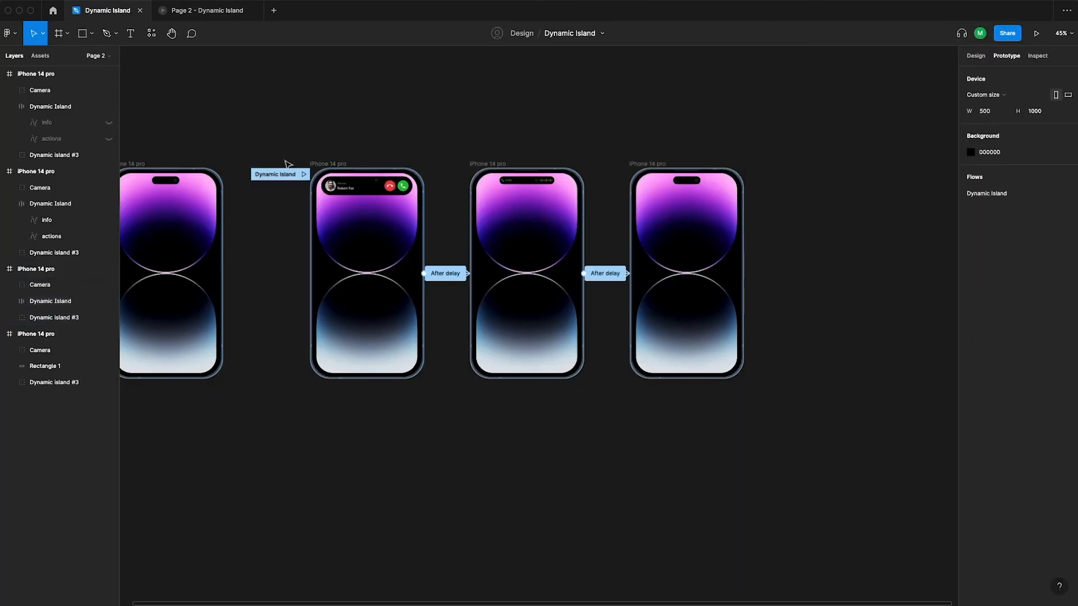
pyautogui.click(227, 15)
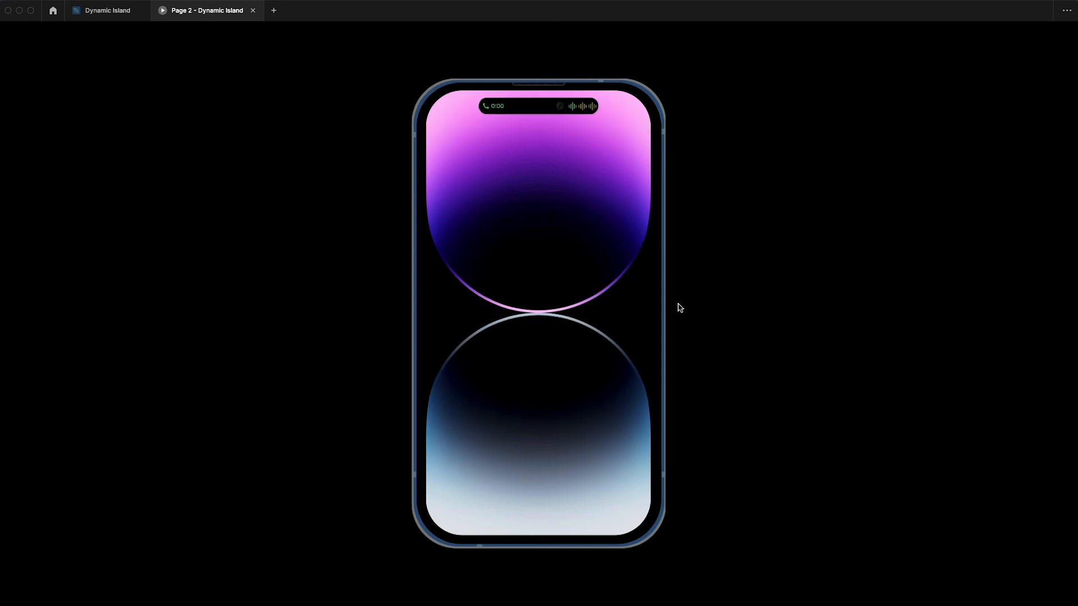
pyautogui.click(97, 17)
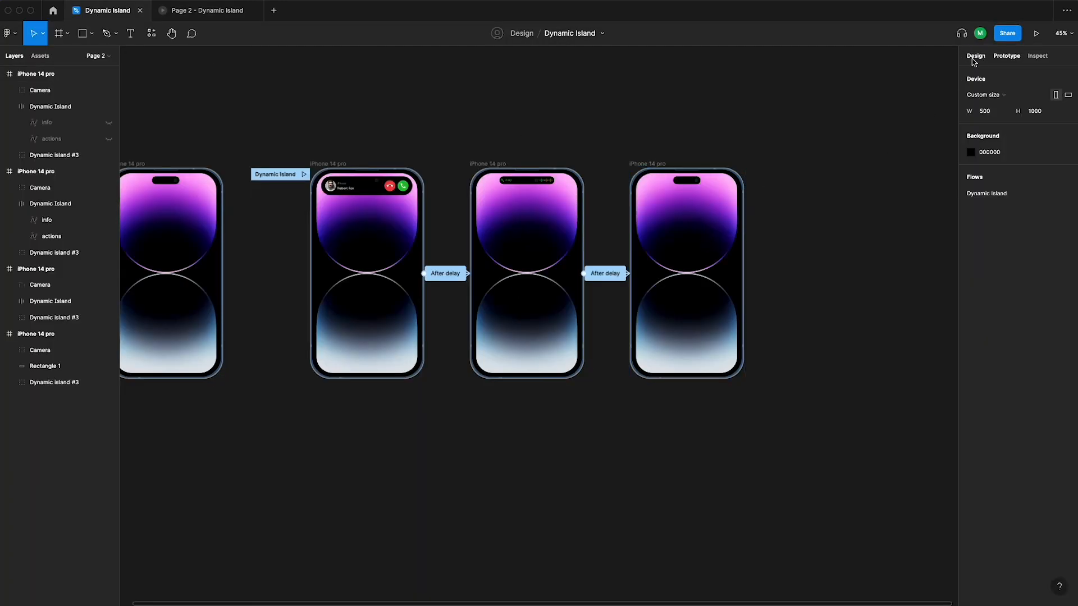
# Rename the incoming-call island's button layer "actions" to match the other frames, and replay the prototype
pyautogui.click(974, 59)
pyautogui.scroll(5, 364, 175)
pyautogui.doubleClick(409, 200)
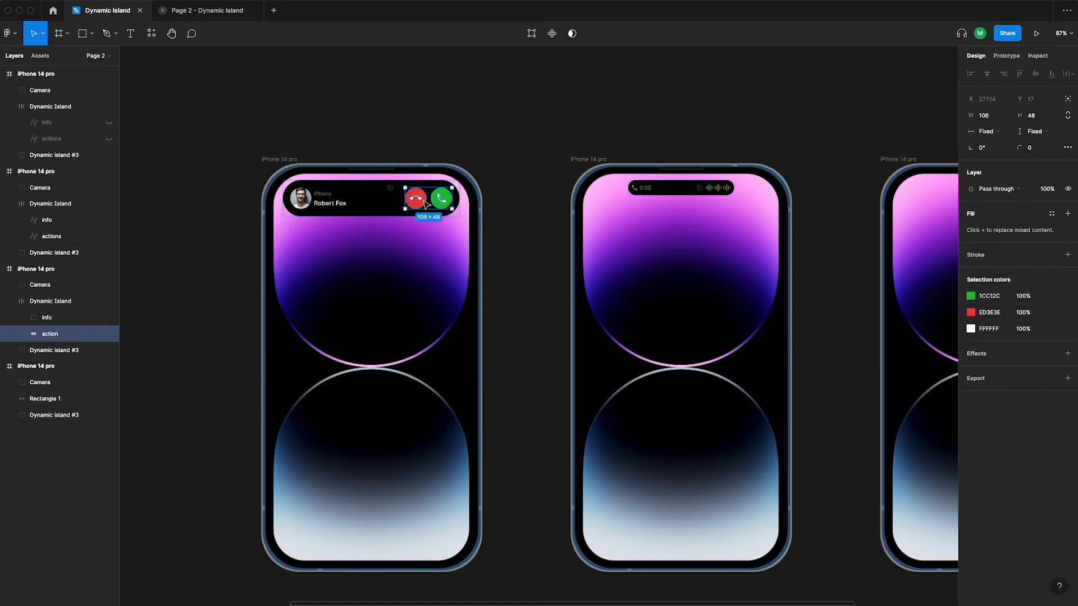
pyautogui.doubleClick(73, 335)
pyautogui.press('Return')
pyautogui.click(223, 219)
pyautogui.click(70, 317)
pyautogui.click(310, 115)
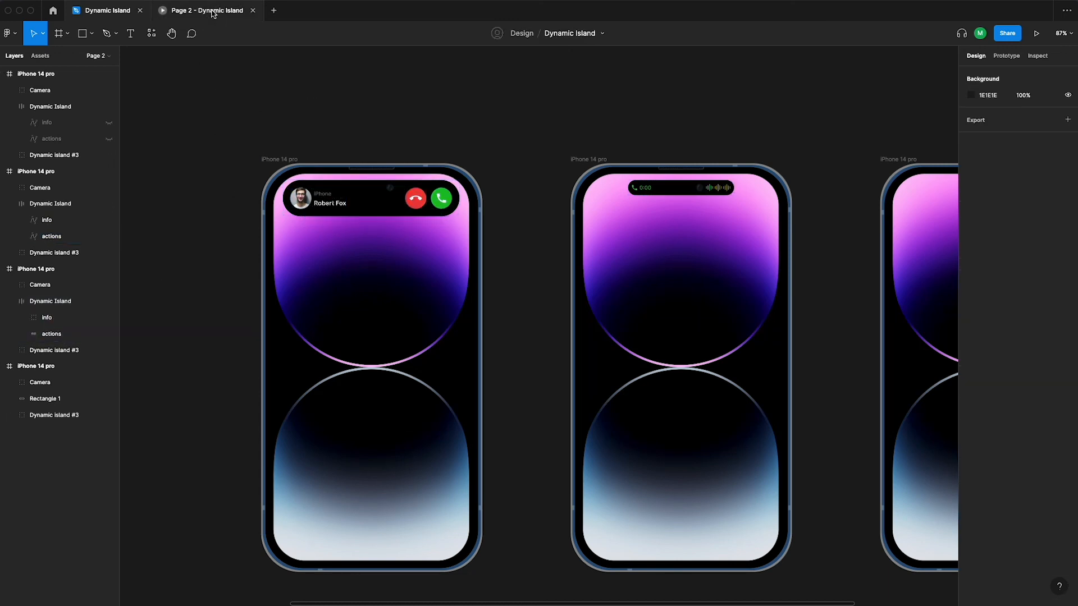
pyautogui.click(212, 11)
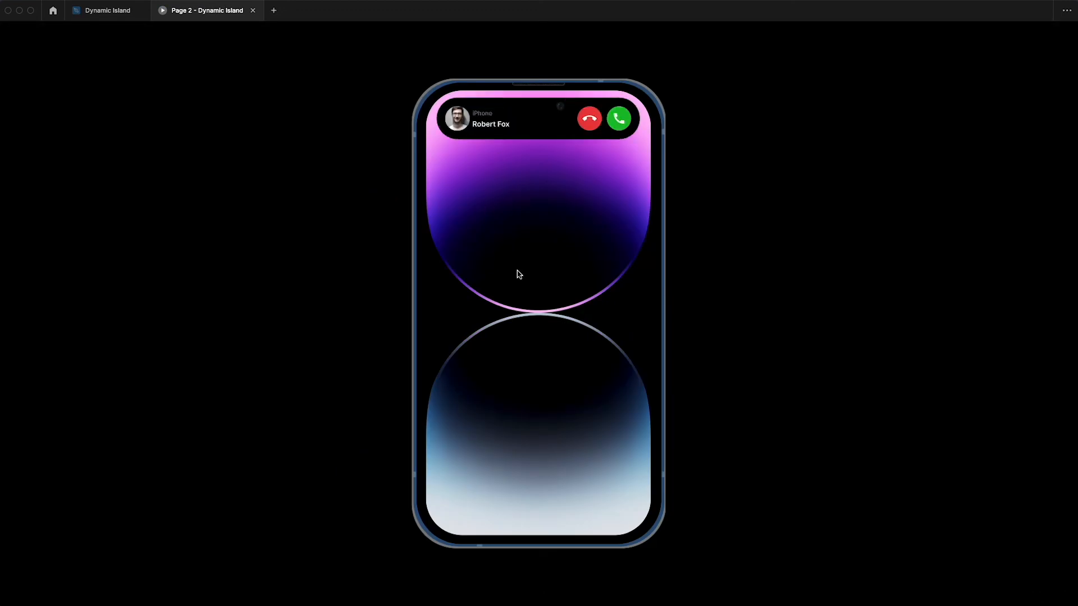
pyautogui.click(135, 11)
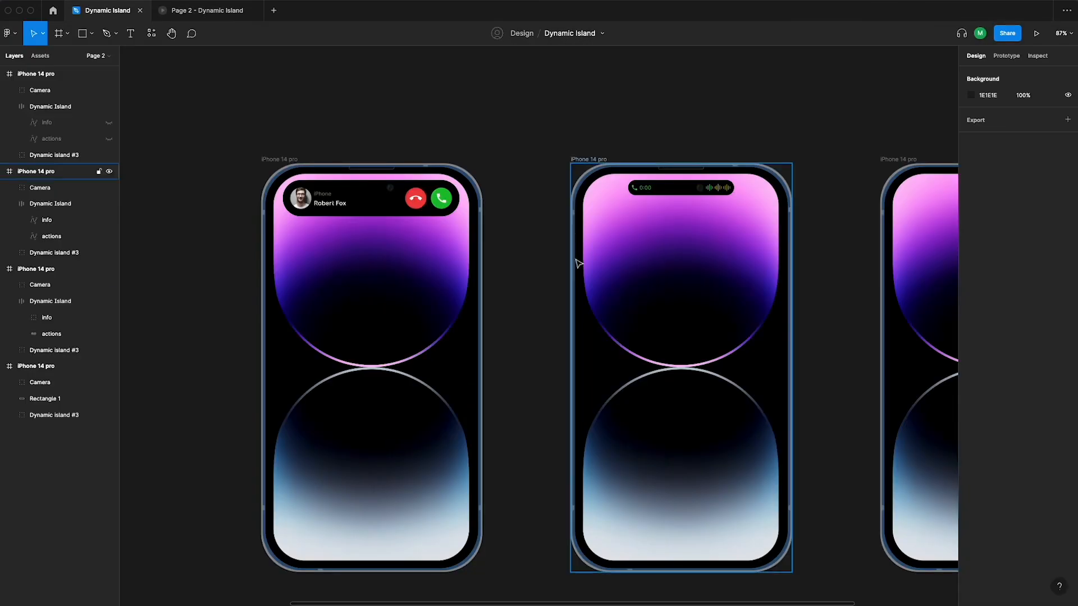
# Turn on clip content for the Dynamic Islands in the three call-state frames
pyautogui.scroll(5, 553, 255)
pyautogui.click(532, 236)
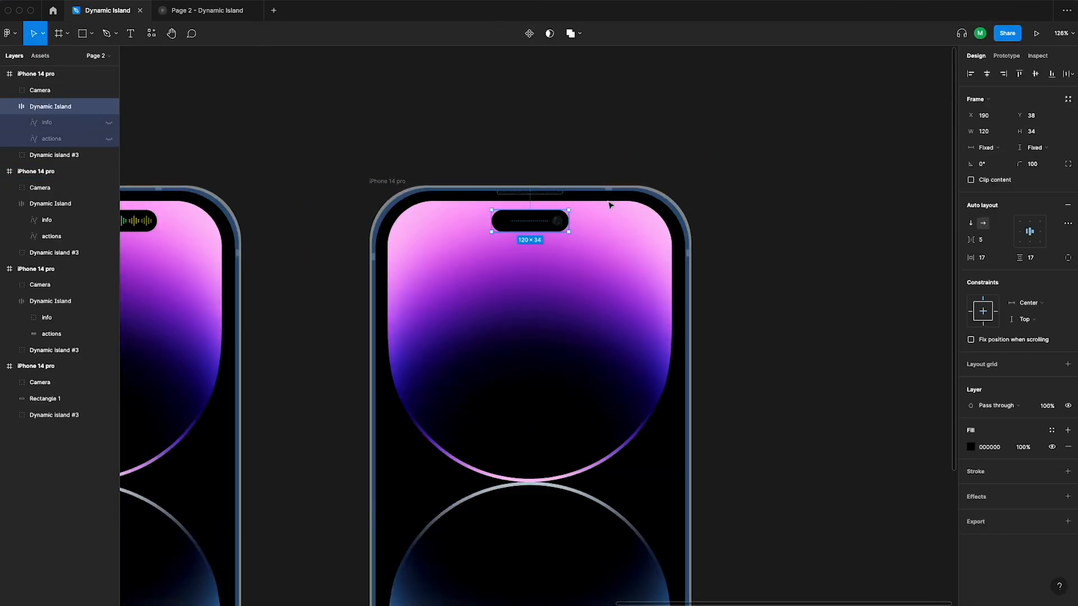
pyautogui.scroll(-5, 844, 246)
pyautogui.click(435, 230)
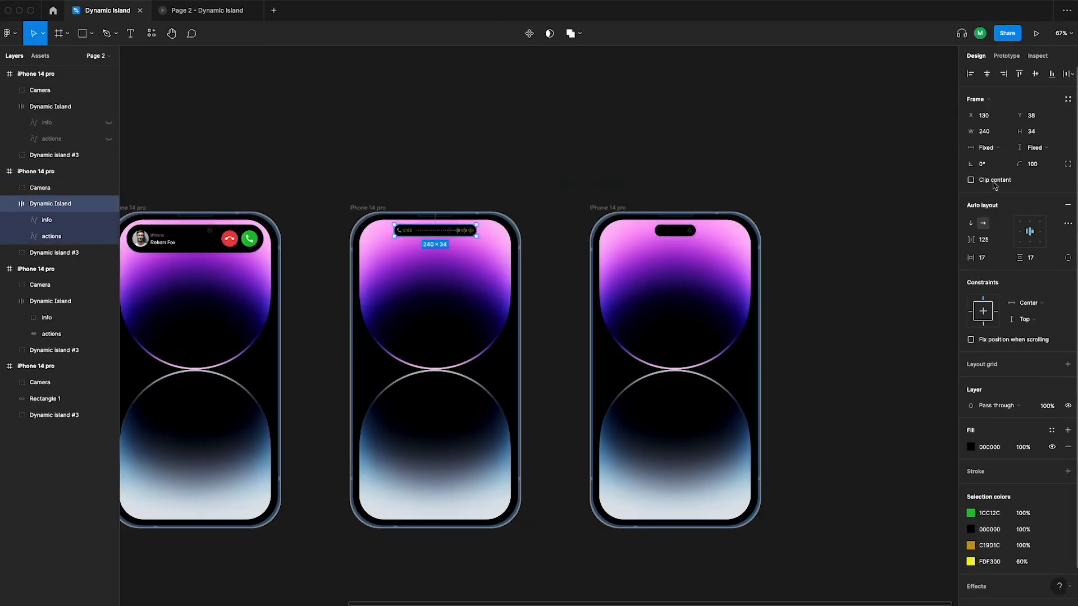
pyautogui.click(184, 241)
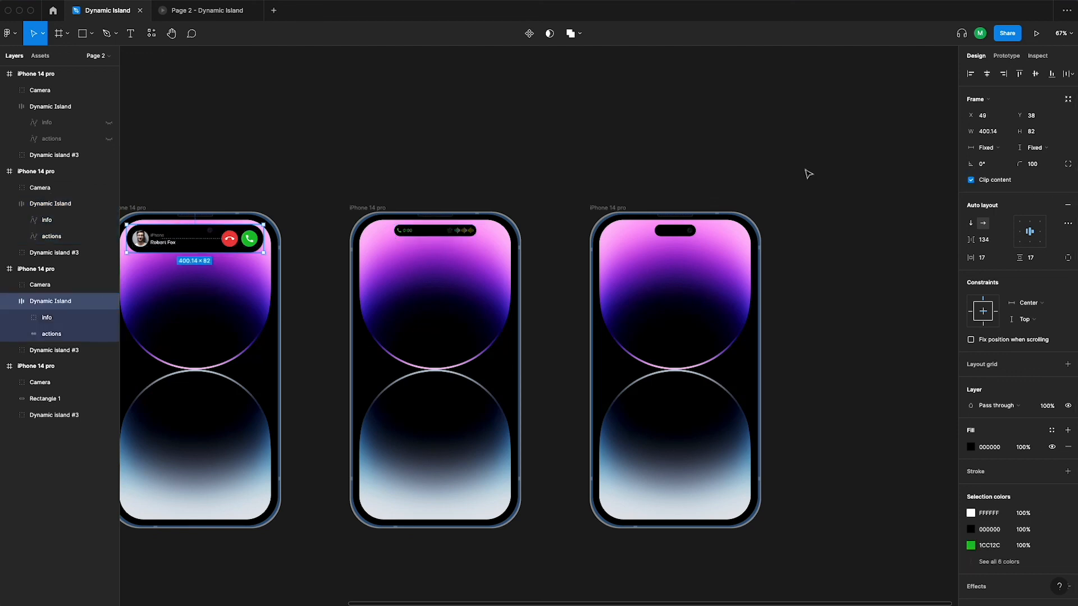
pyautogui.click(744, 170)
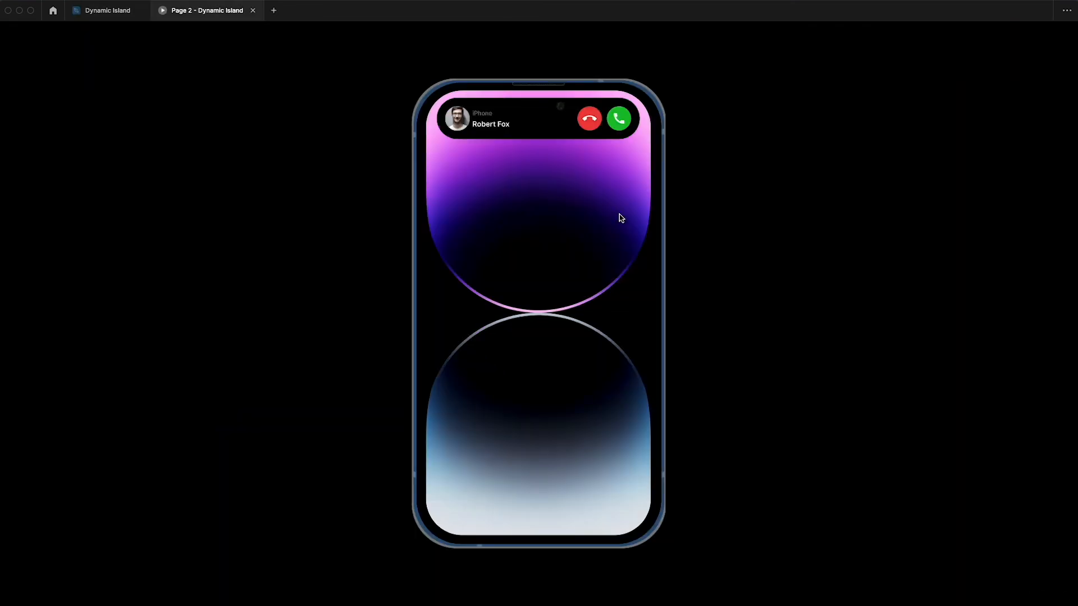